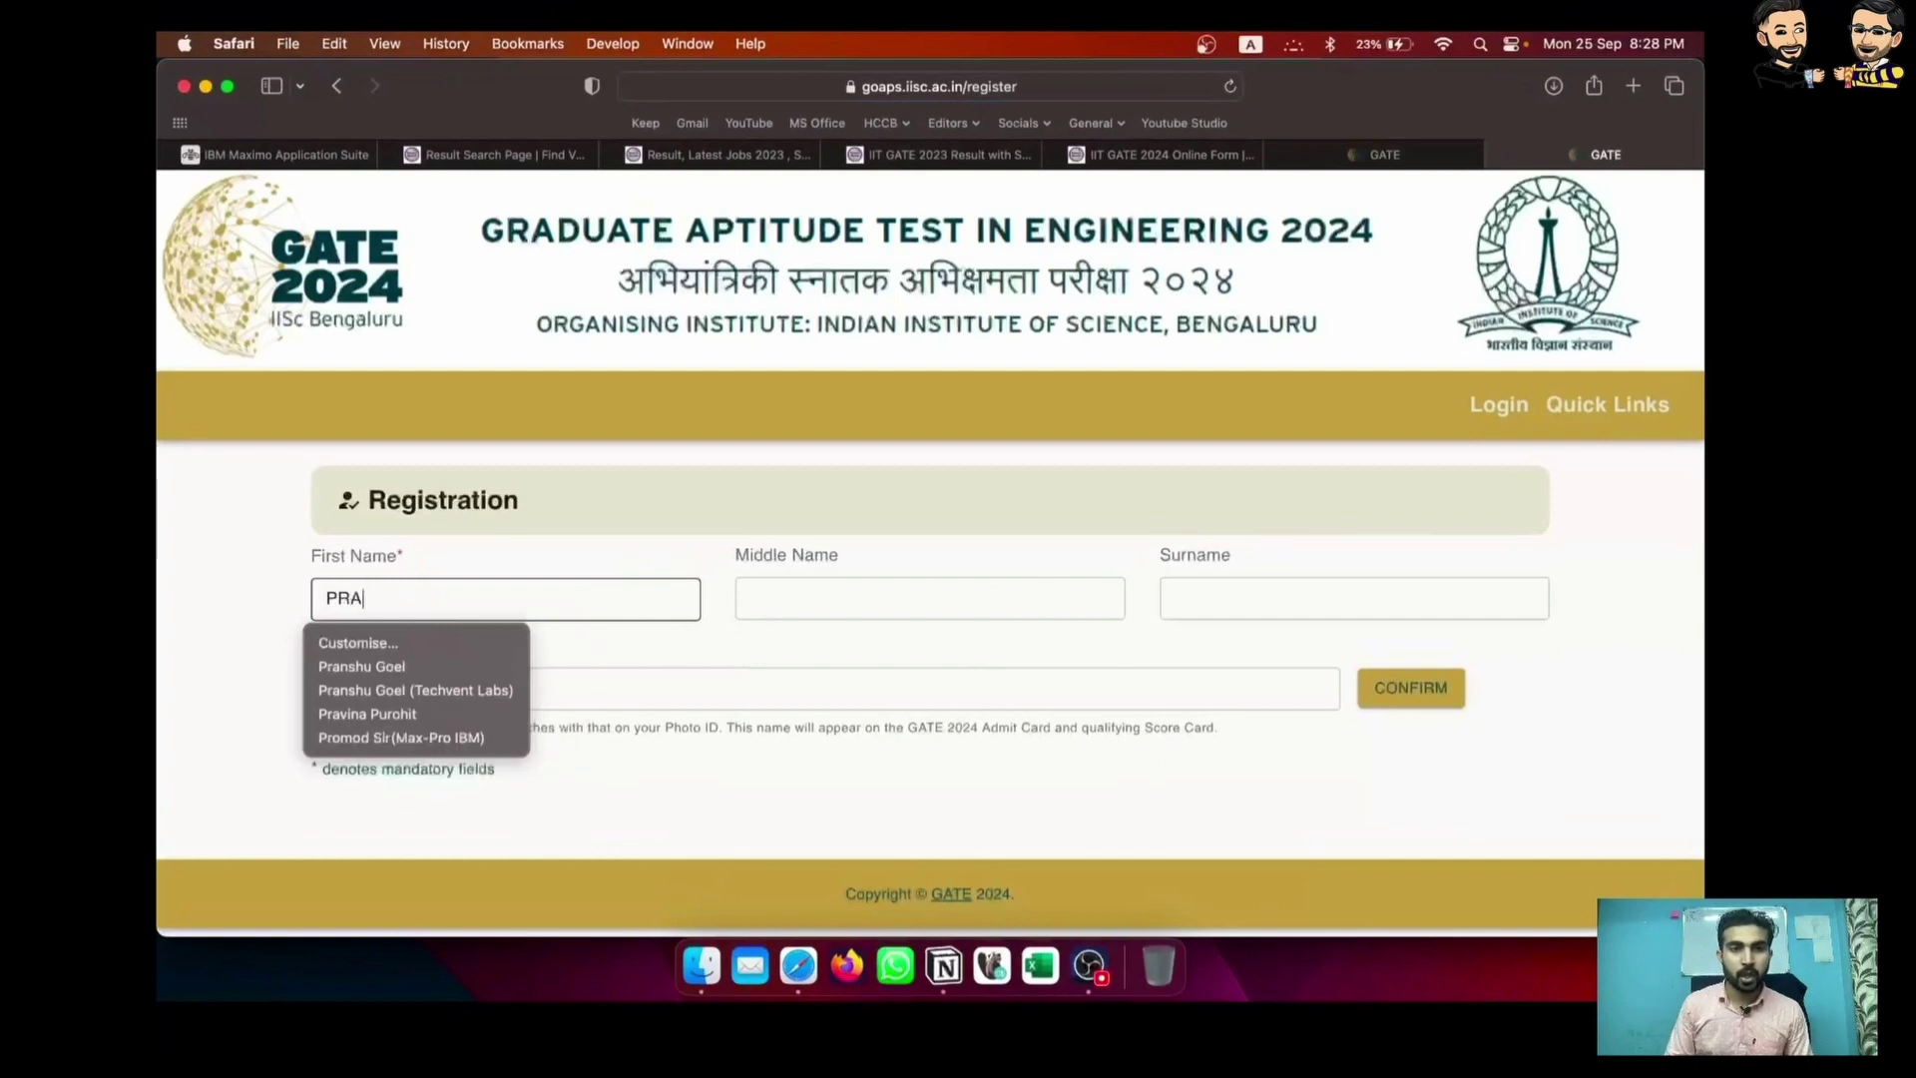
Finish the candidate's first name and confirm it as the admit-card name
text(TIK)
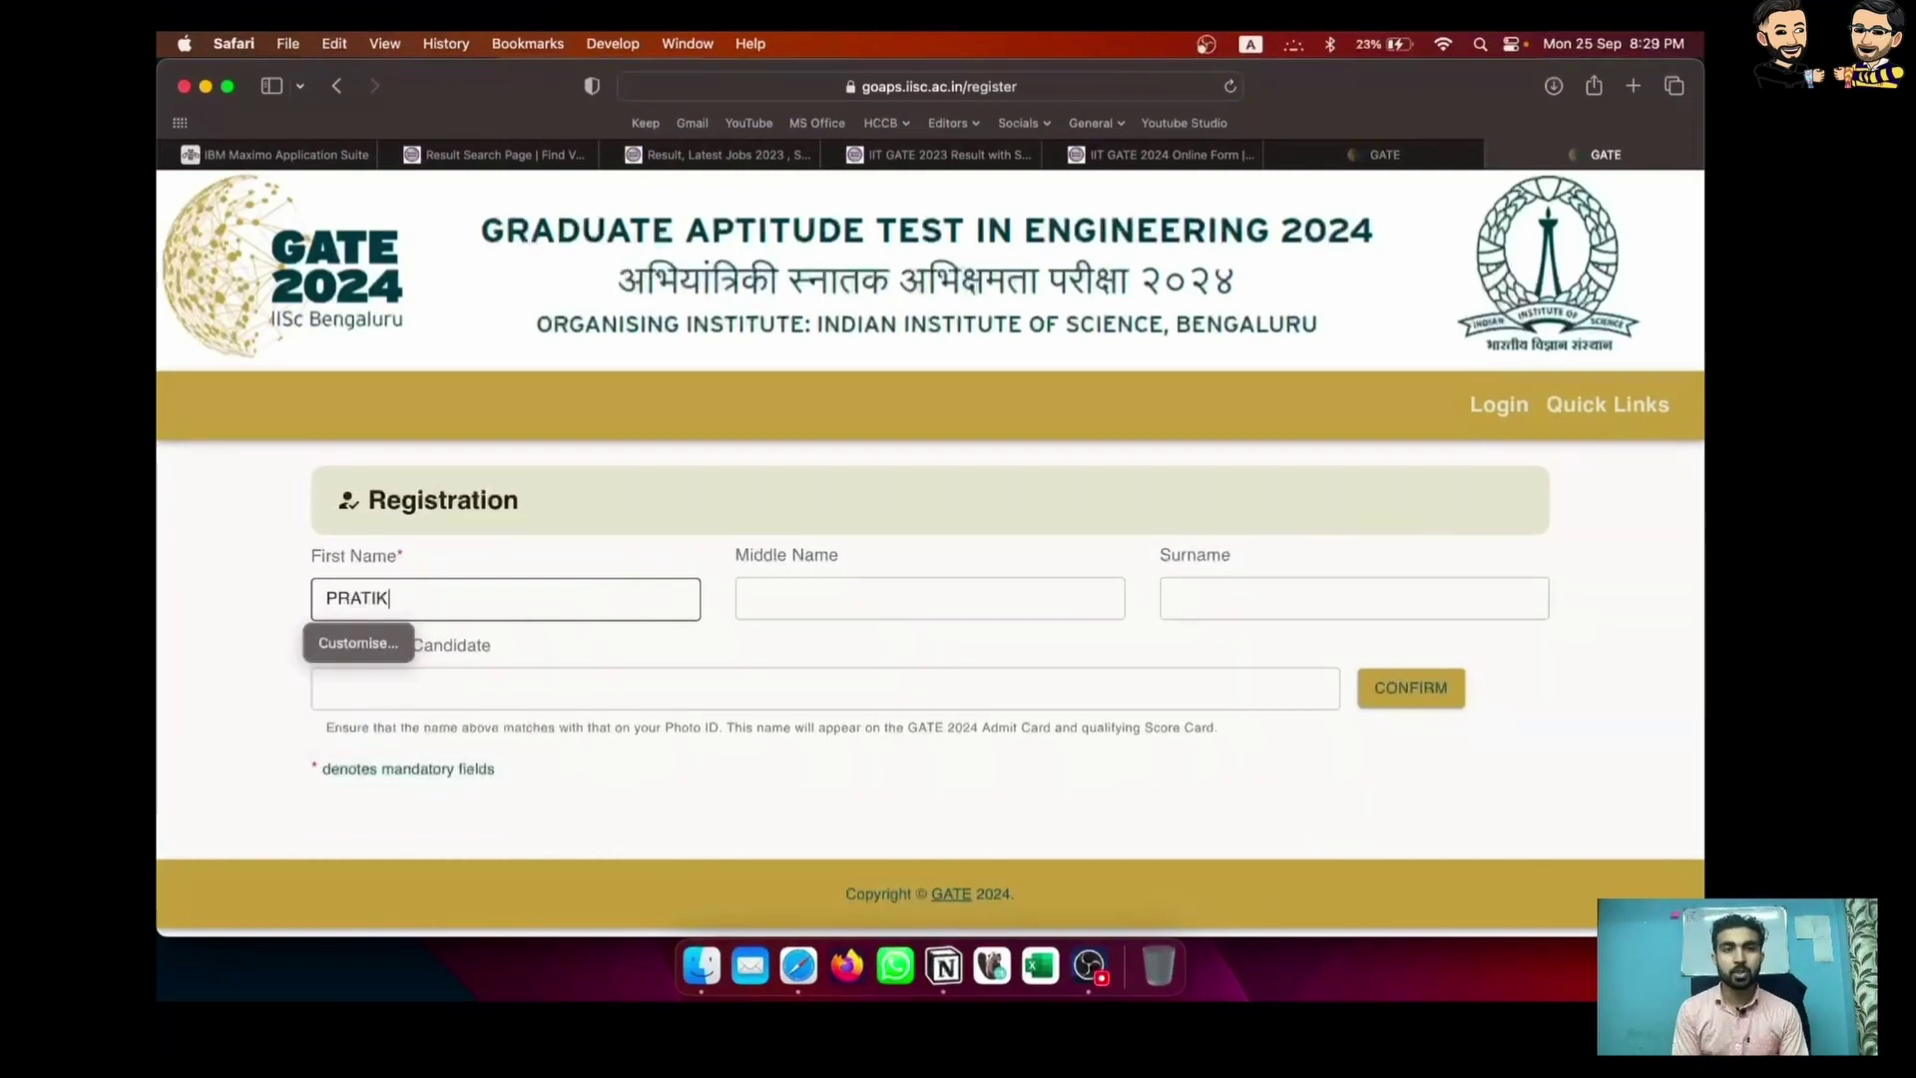
key(Tab)
key(Tab)
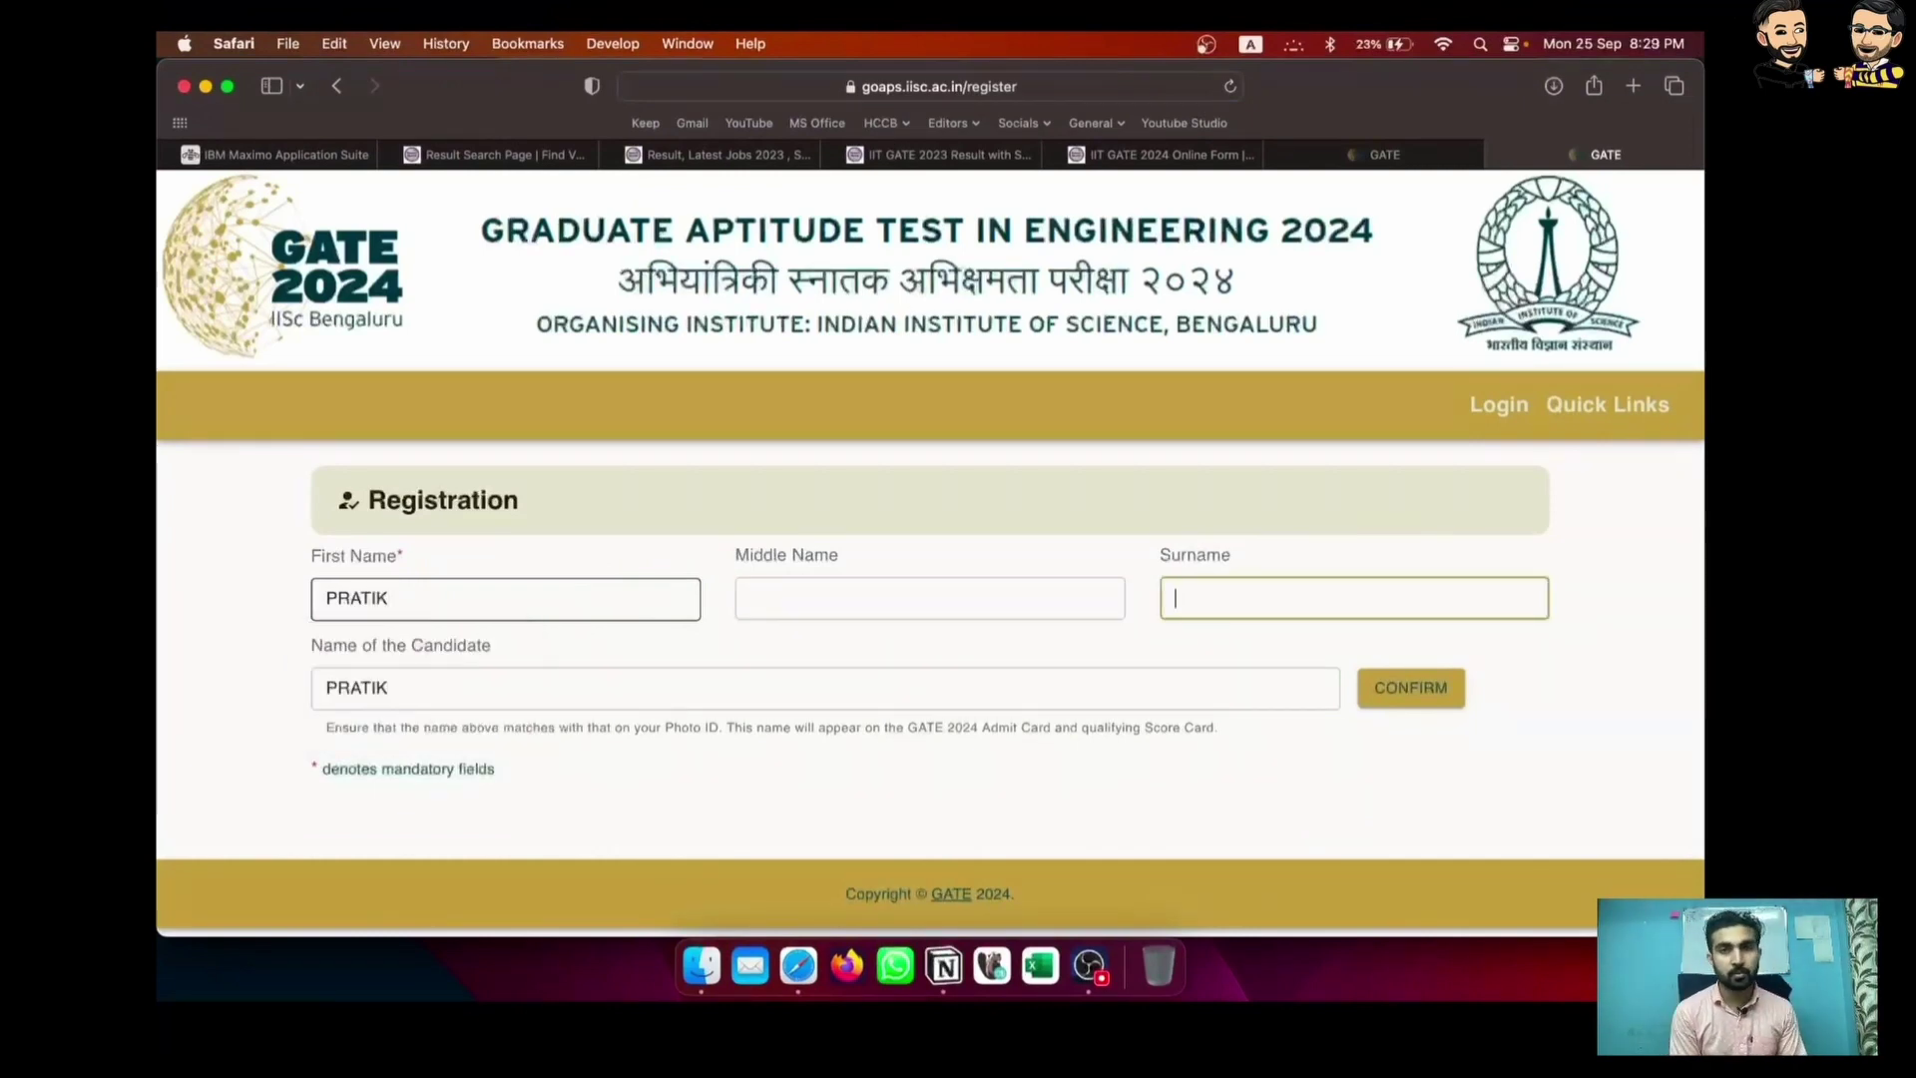
key(Tab)
key(Tab)
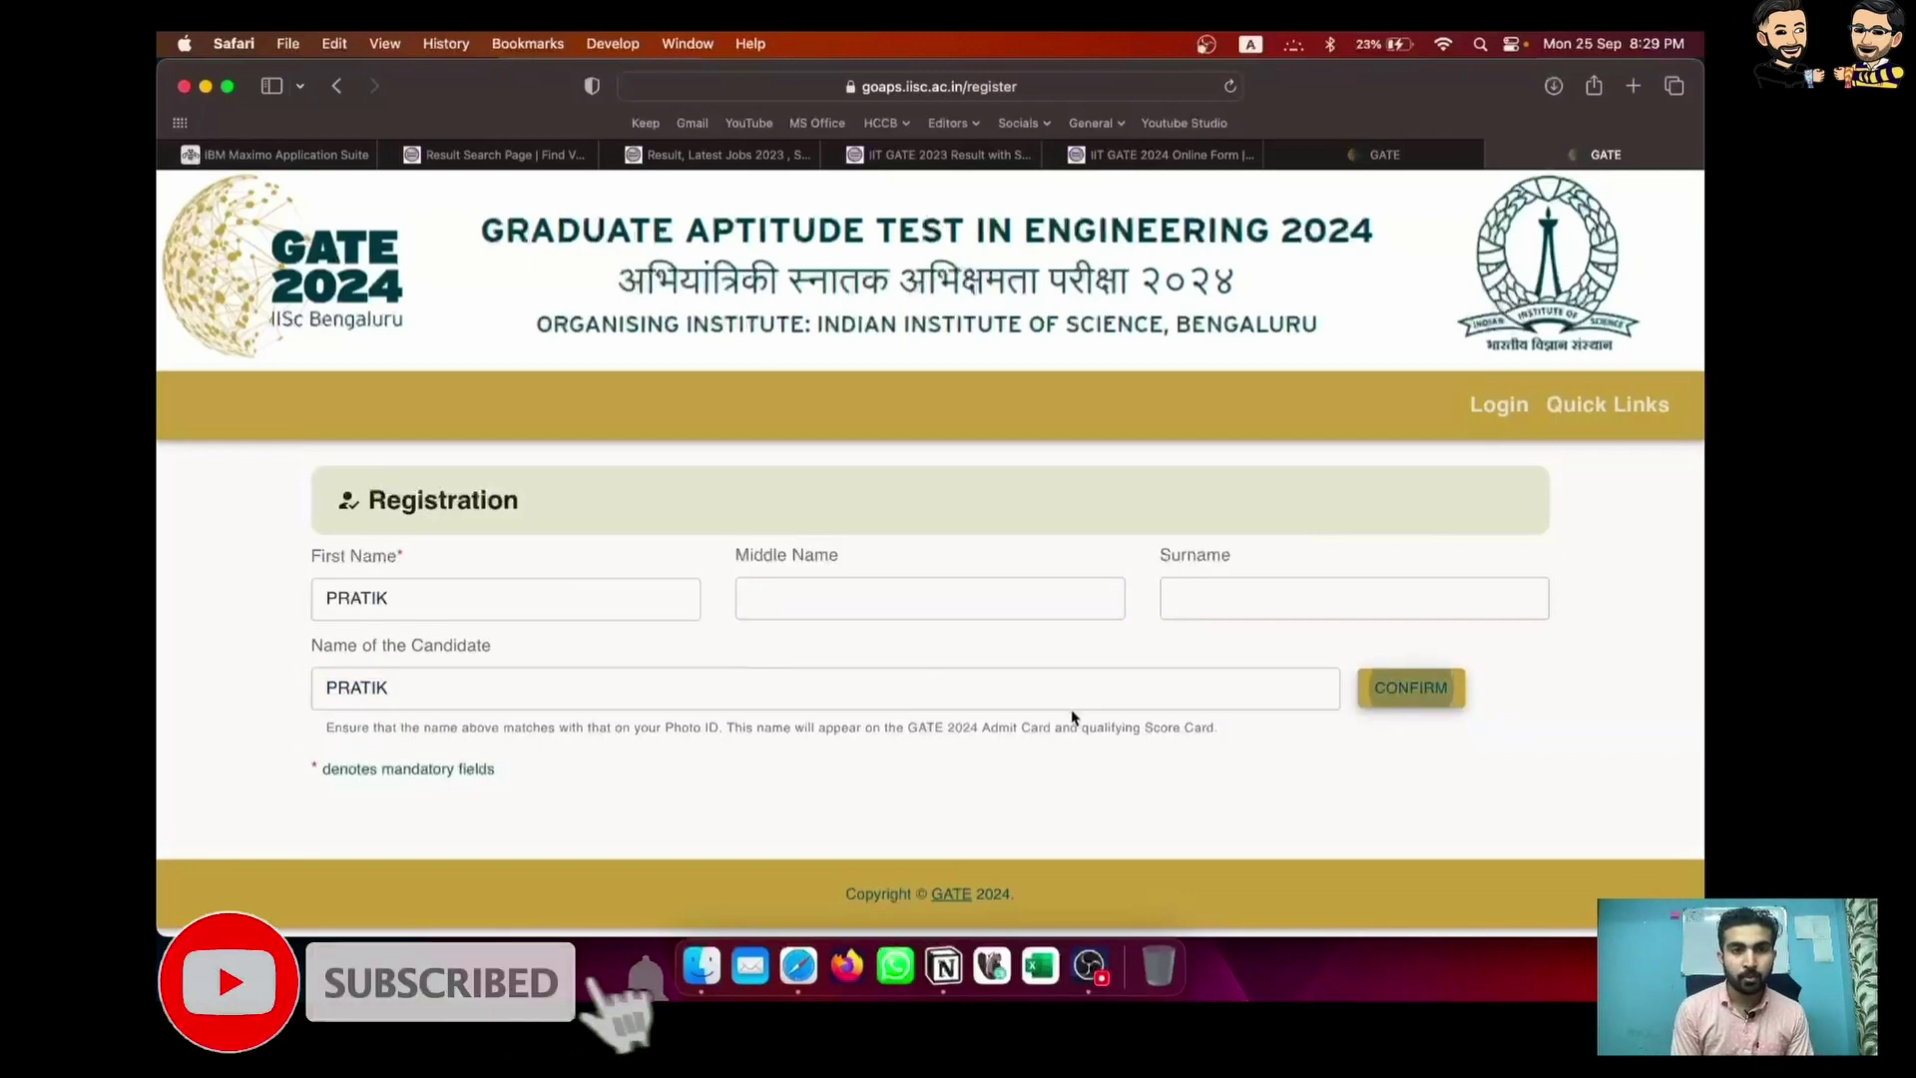
key(Return)
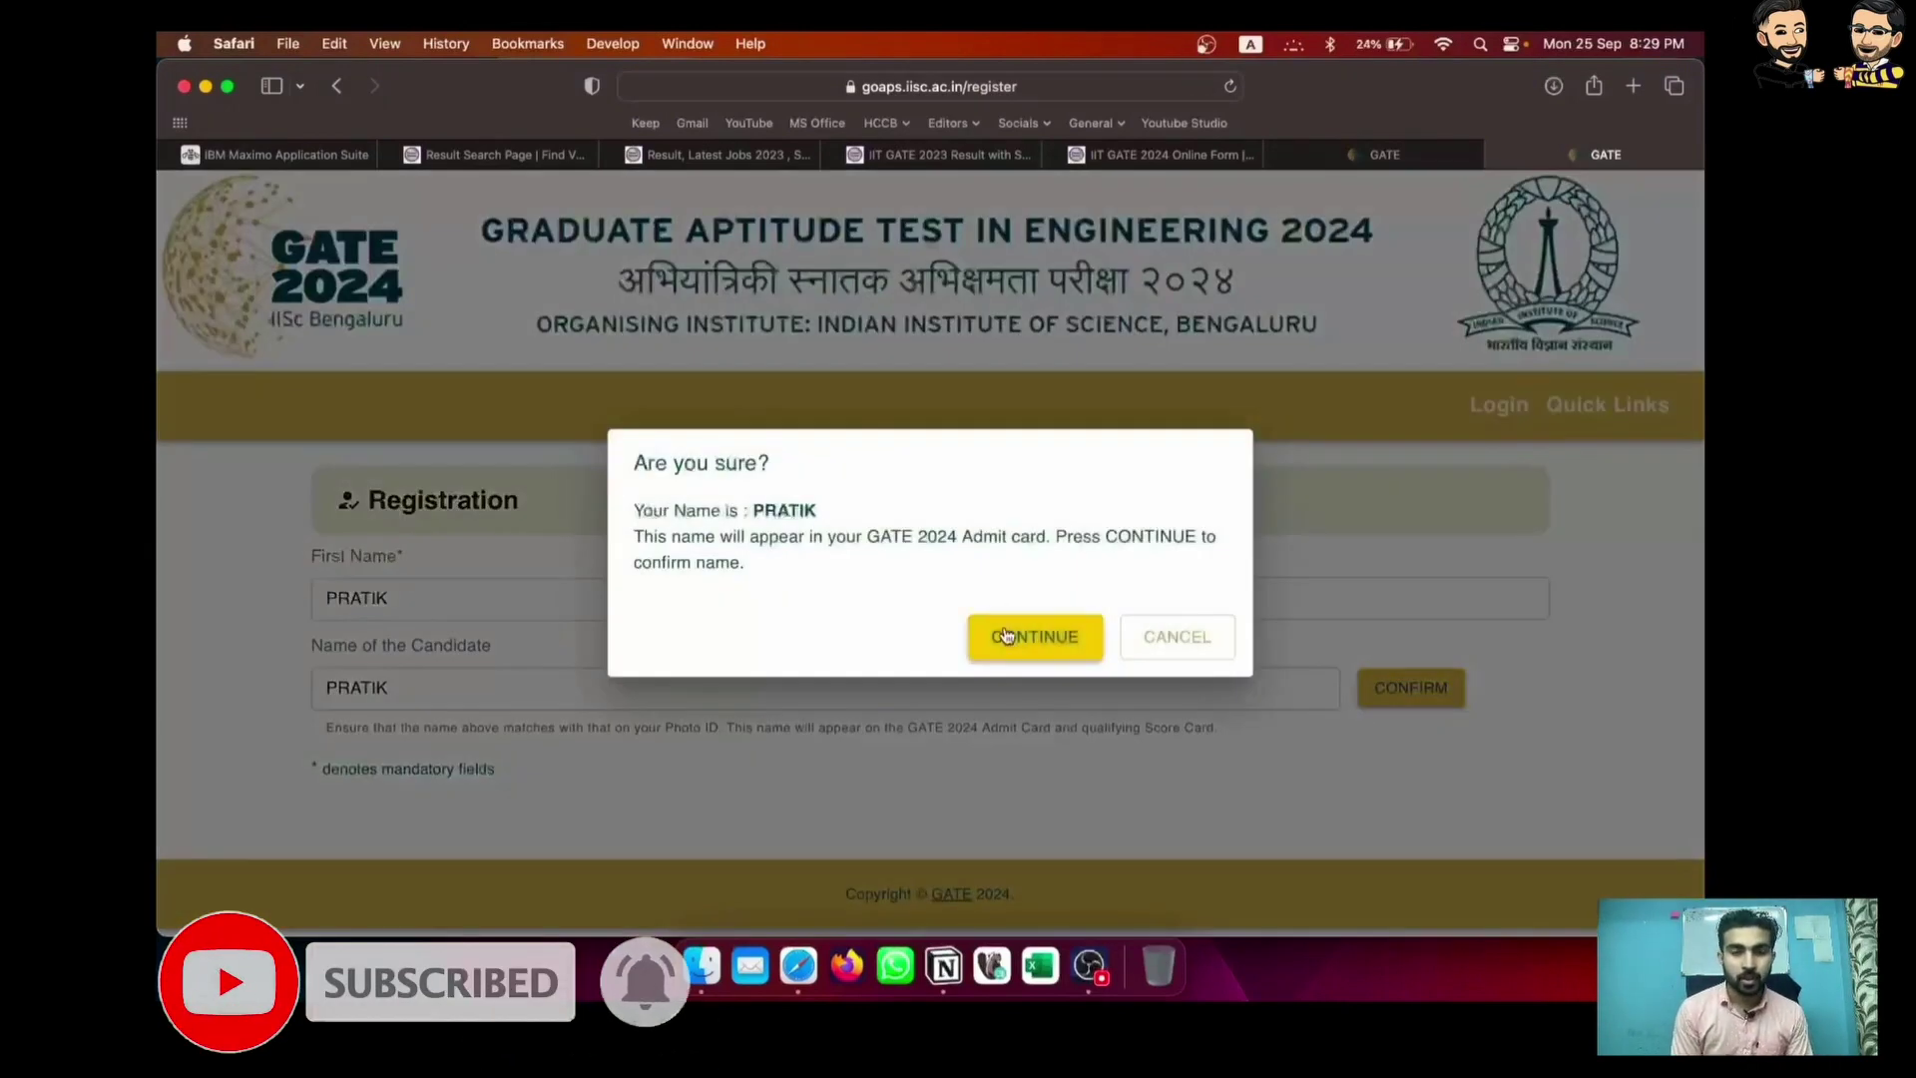
click(1006, 635)
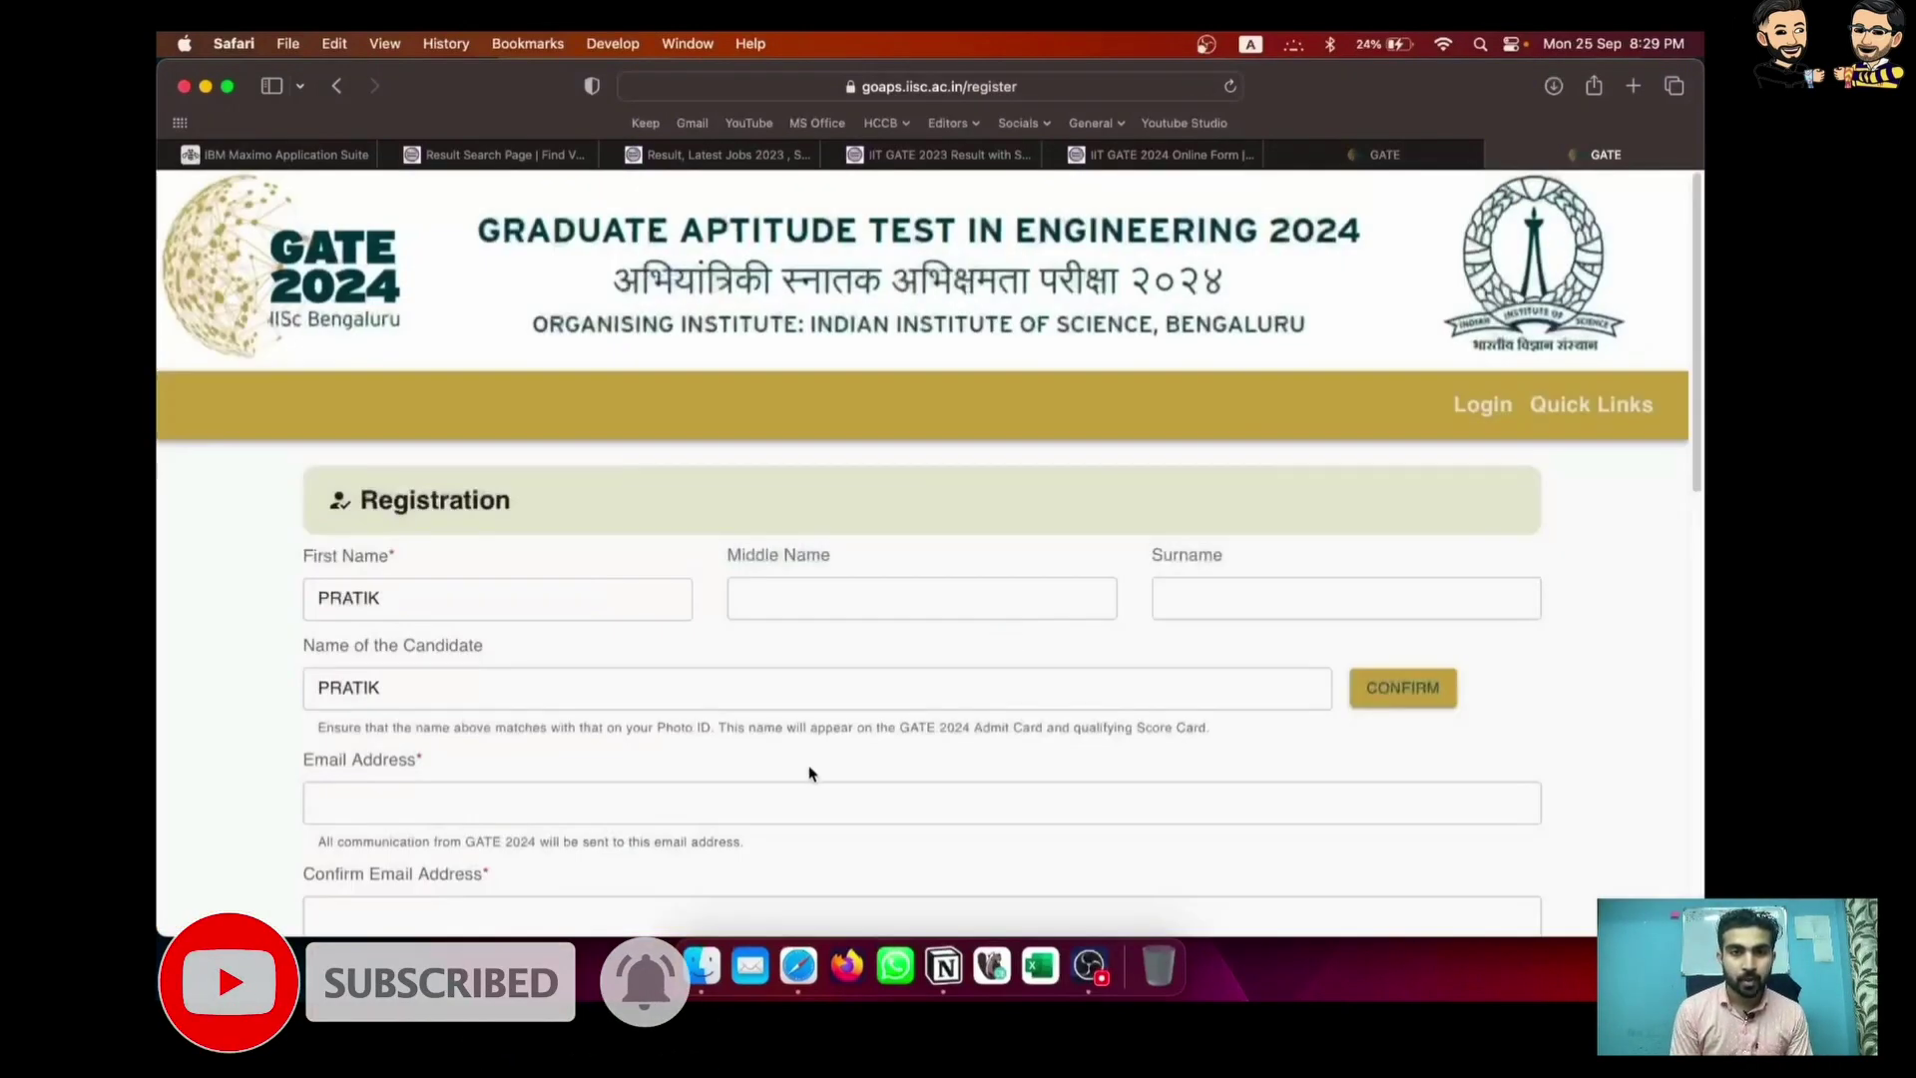
scroll(809, 773, down, 2)
click(642, 684)
Enter the candidate's email address, replacing the wrong text, and retype it in Confirm Email Address
text(P)
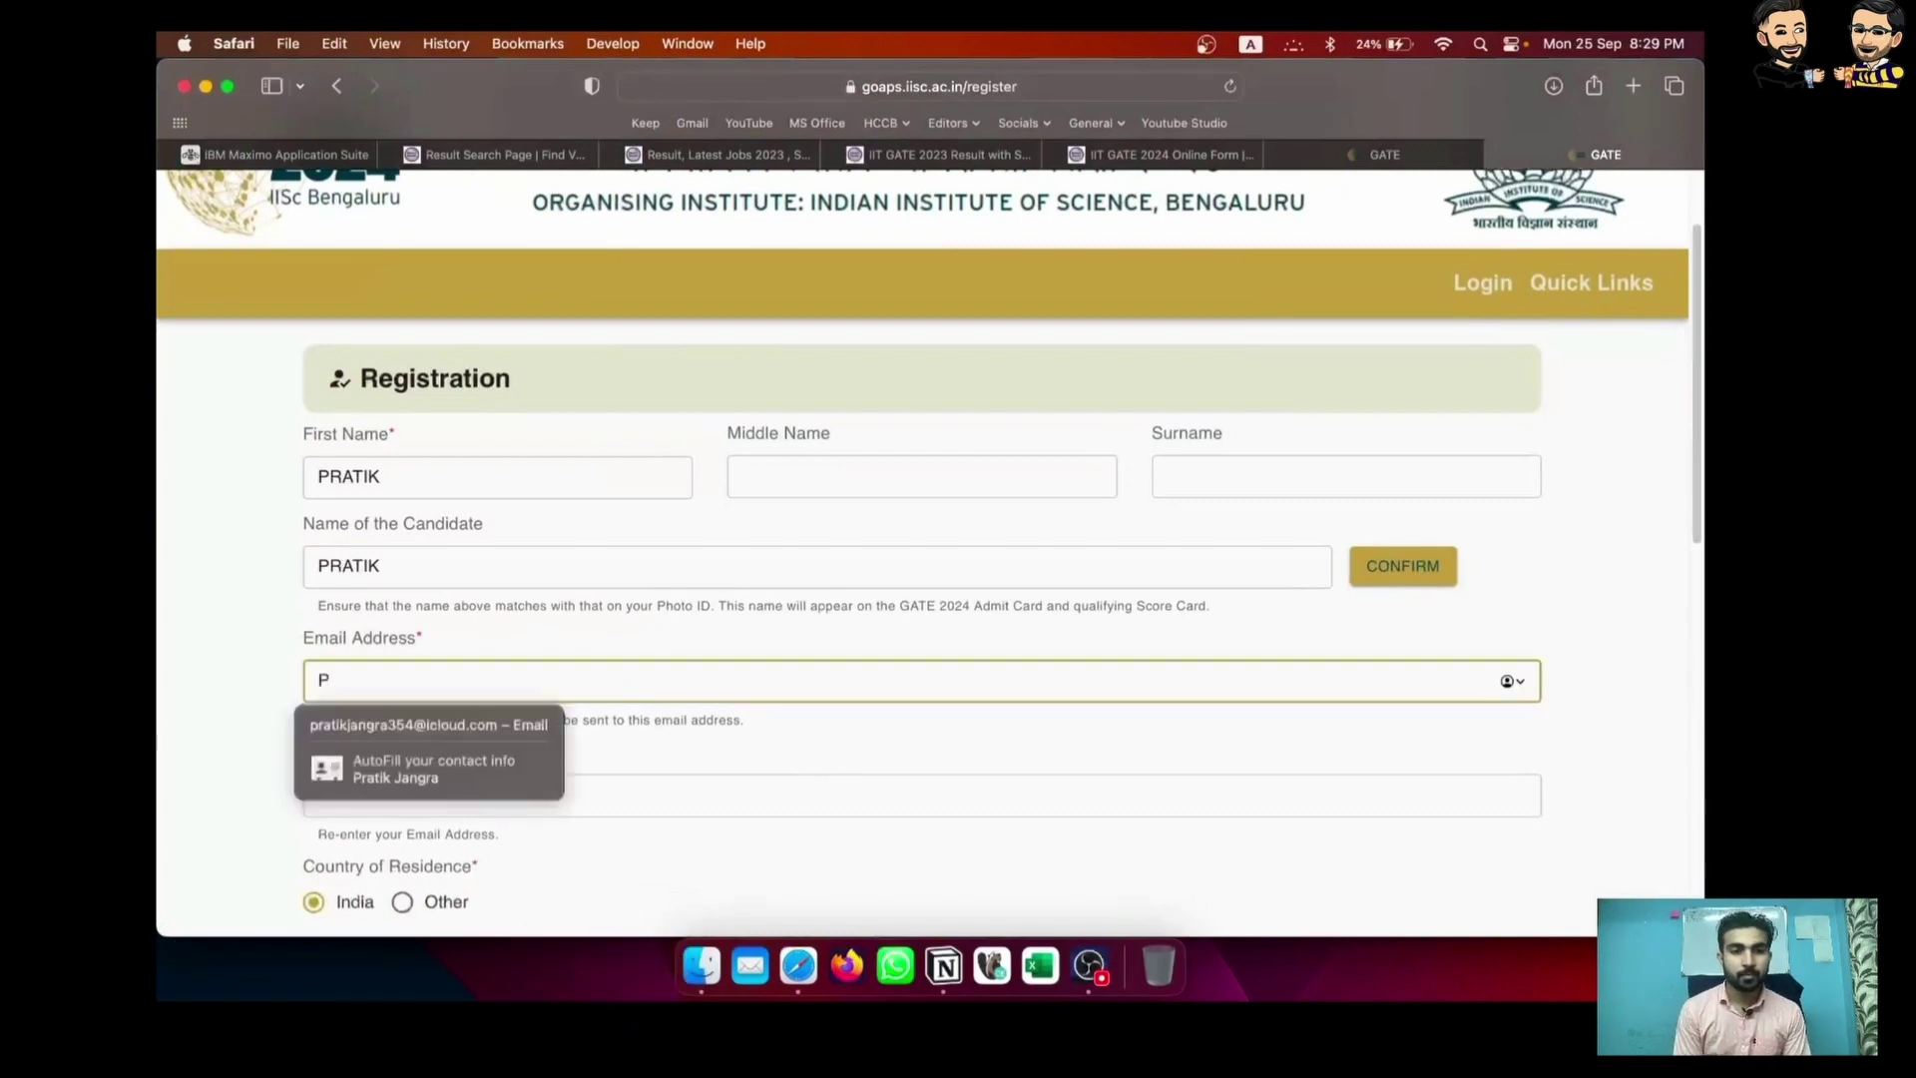
text(RATIK)
key(Down)
key(Up)
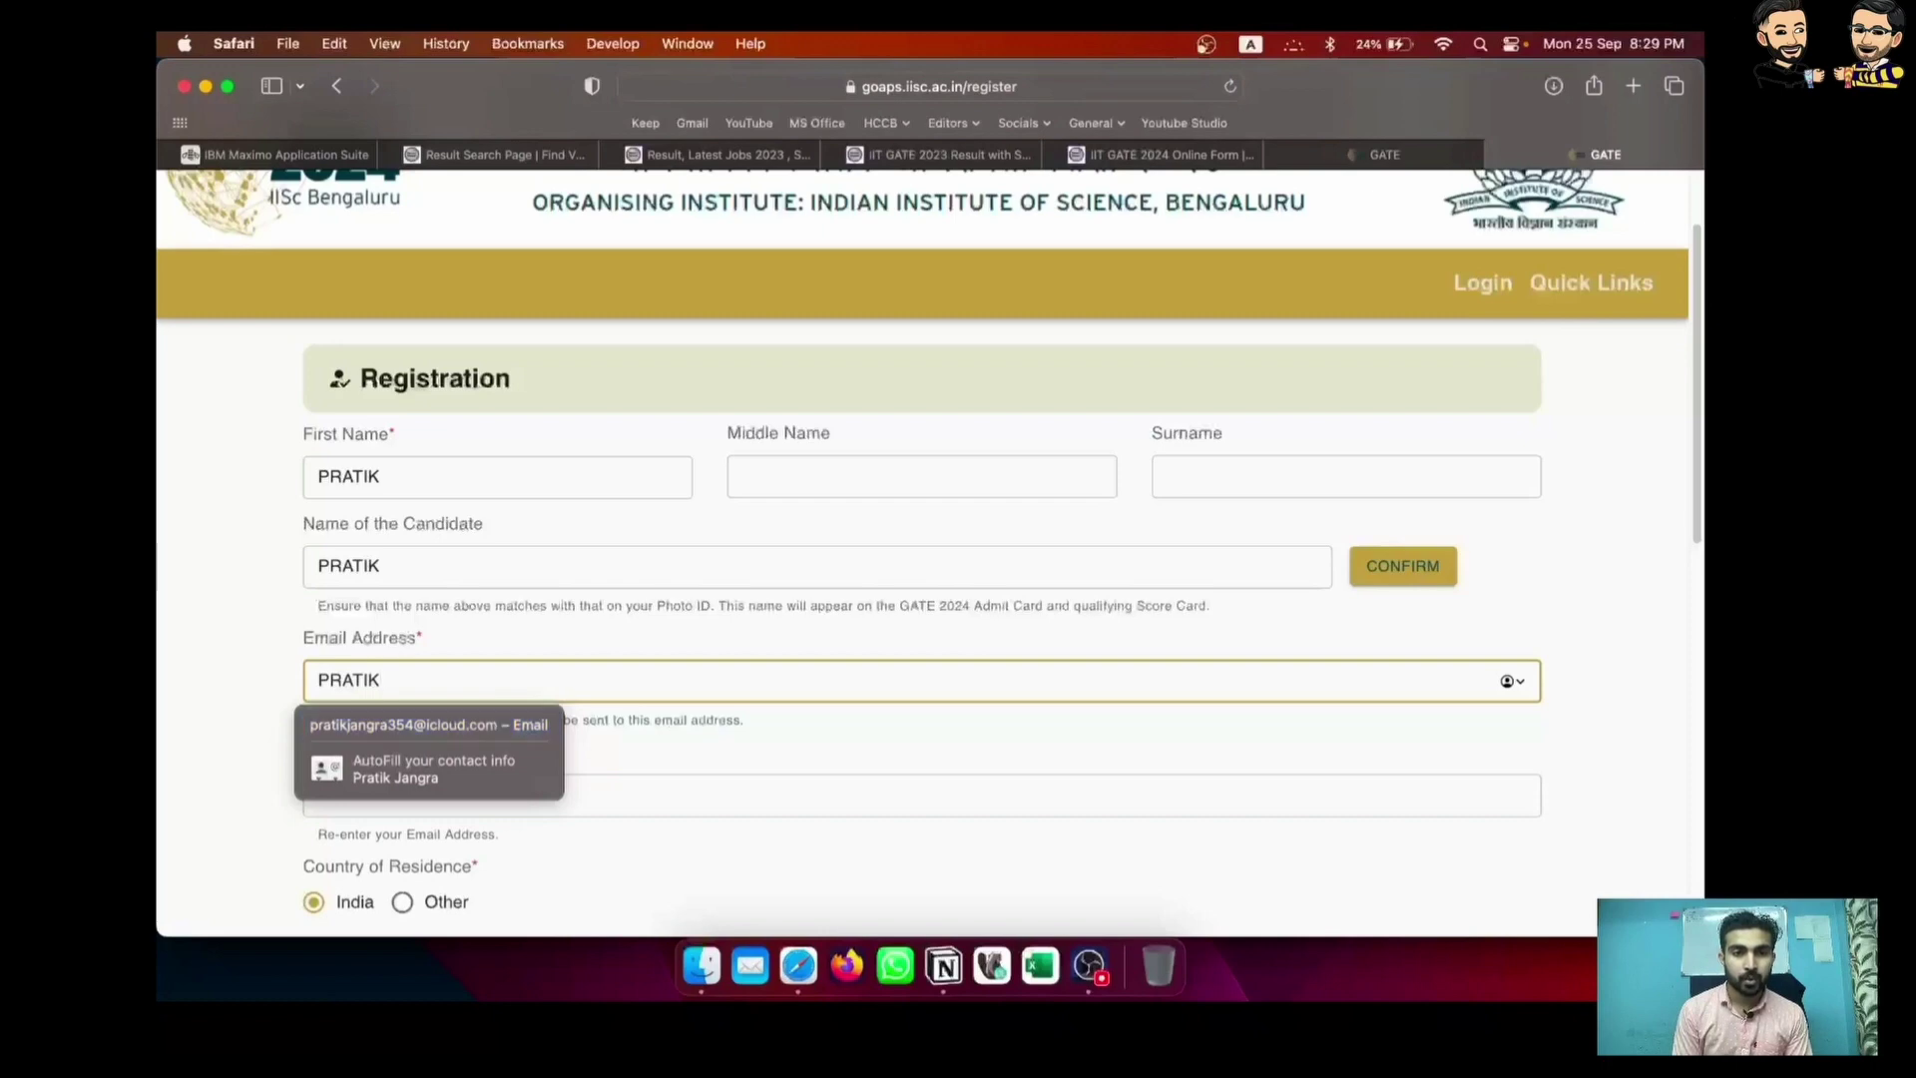
key(BackSpace)
key(BackSpace)
key(BackSpace)
key(BackSpace)
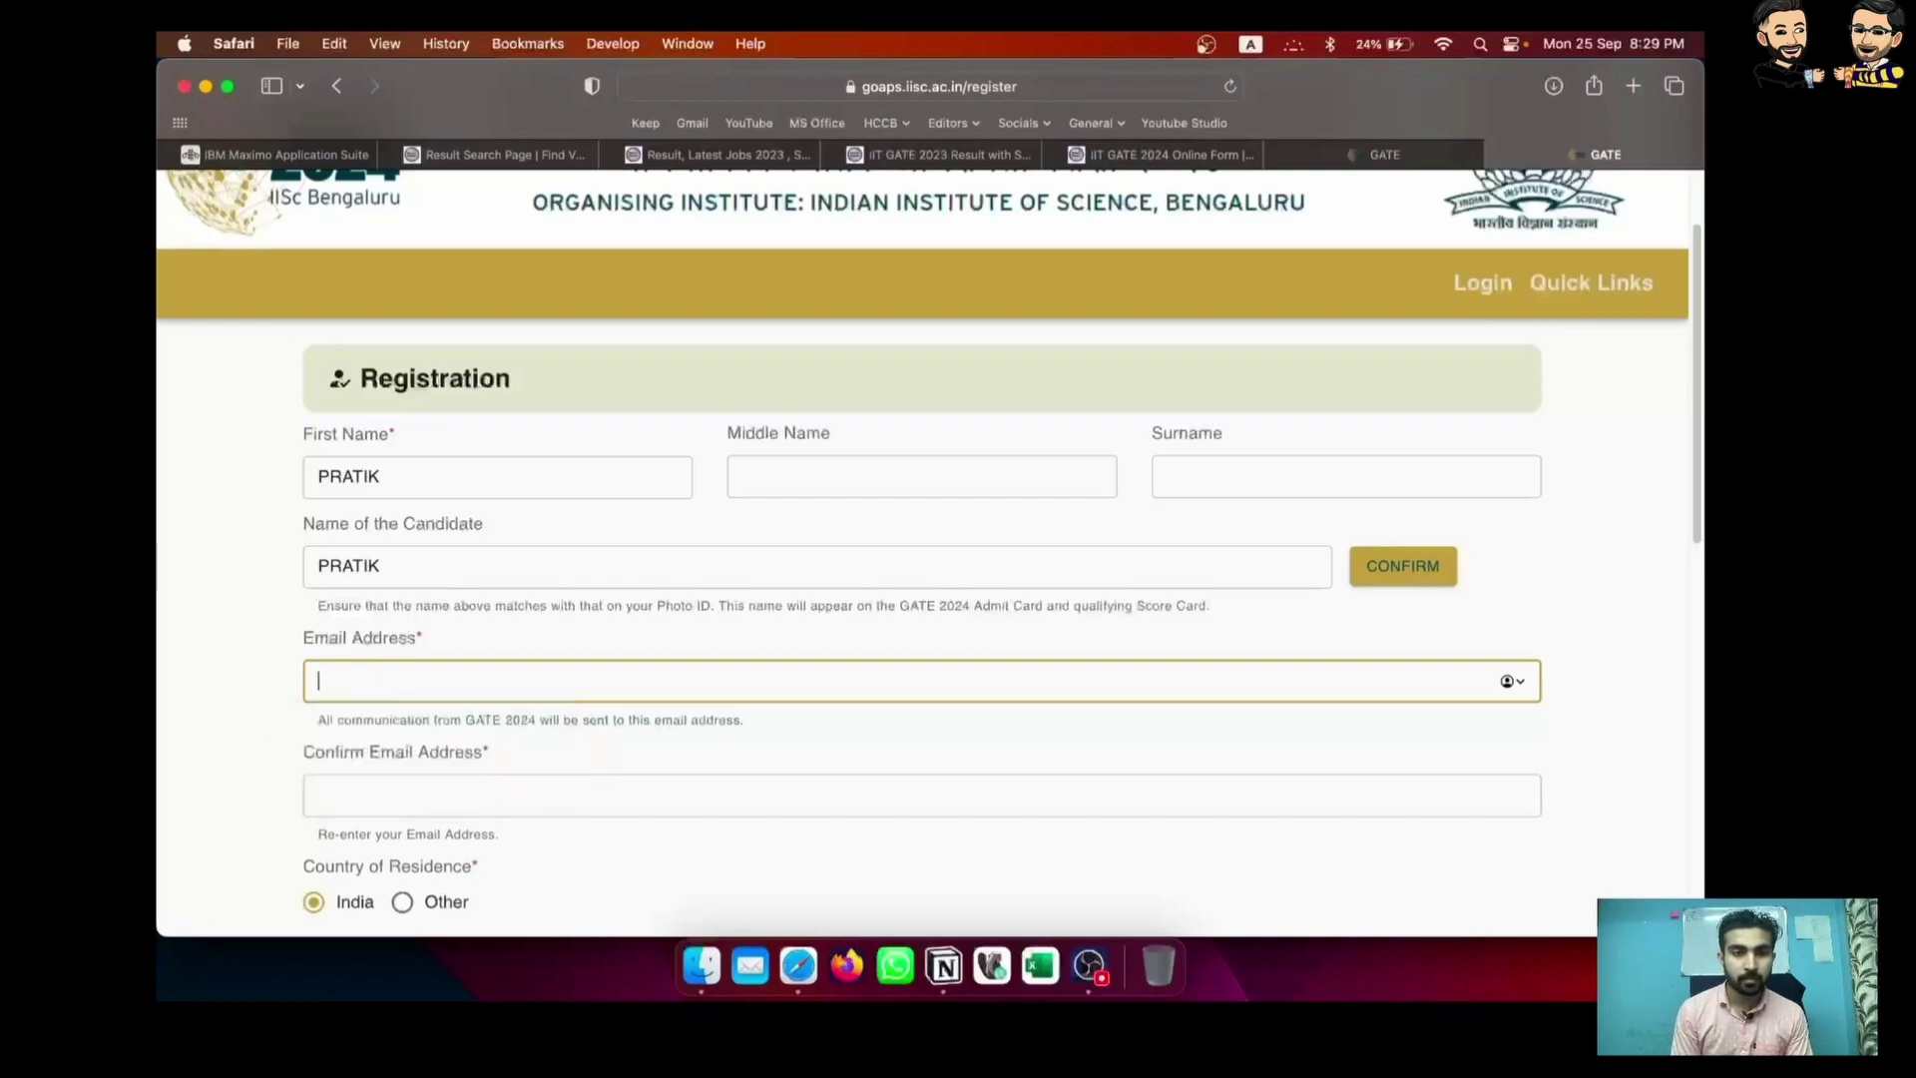
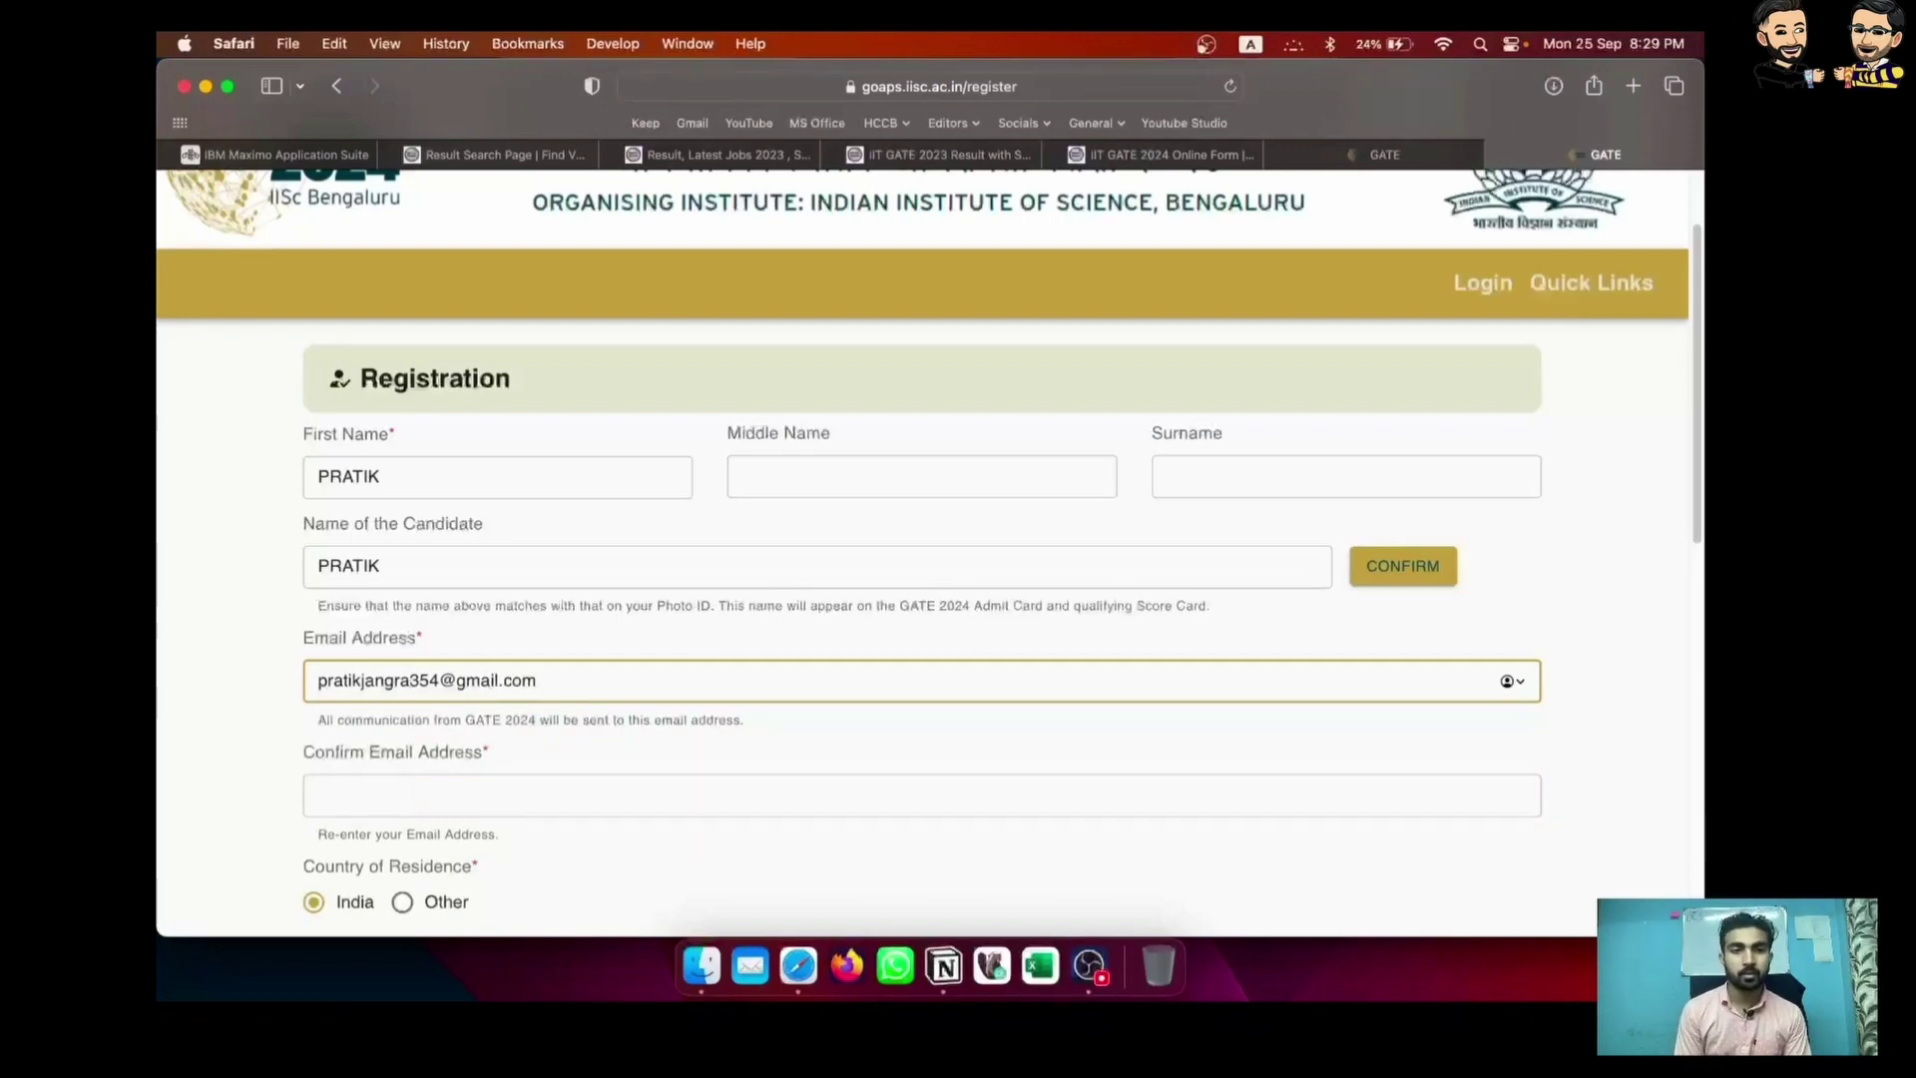
click(499, 782)
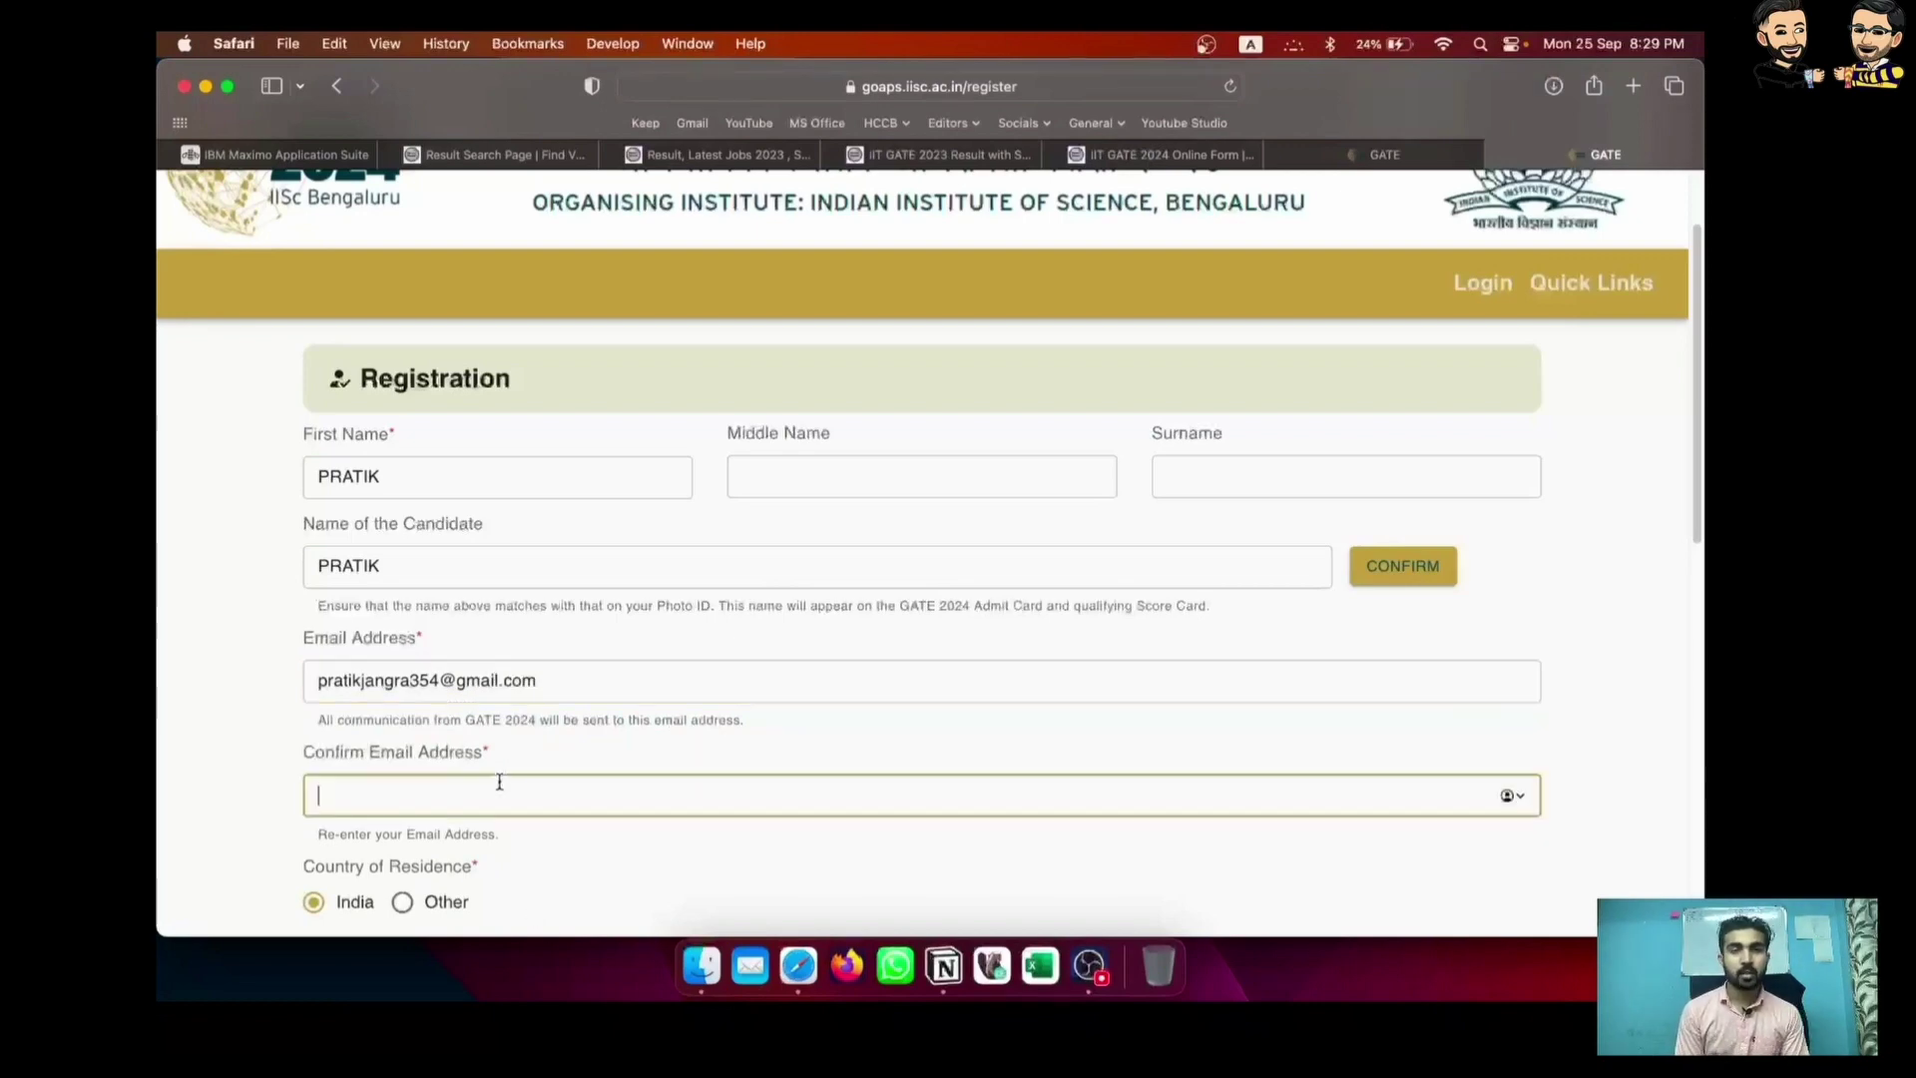
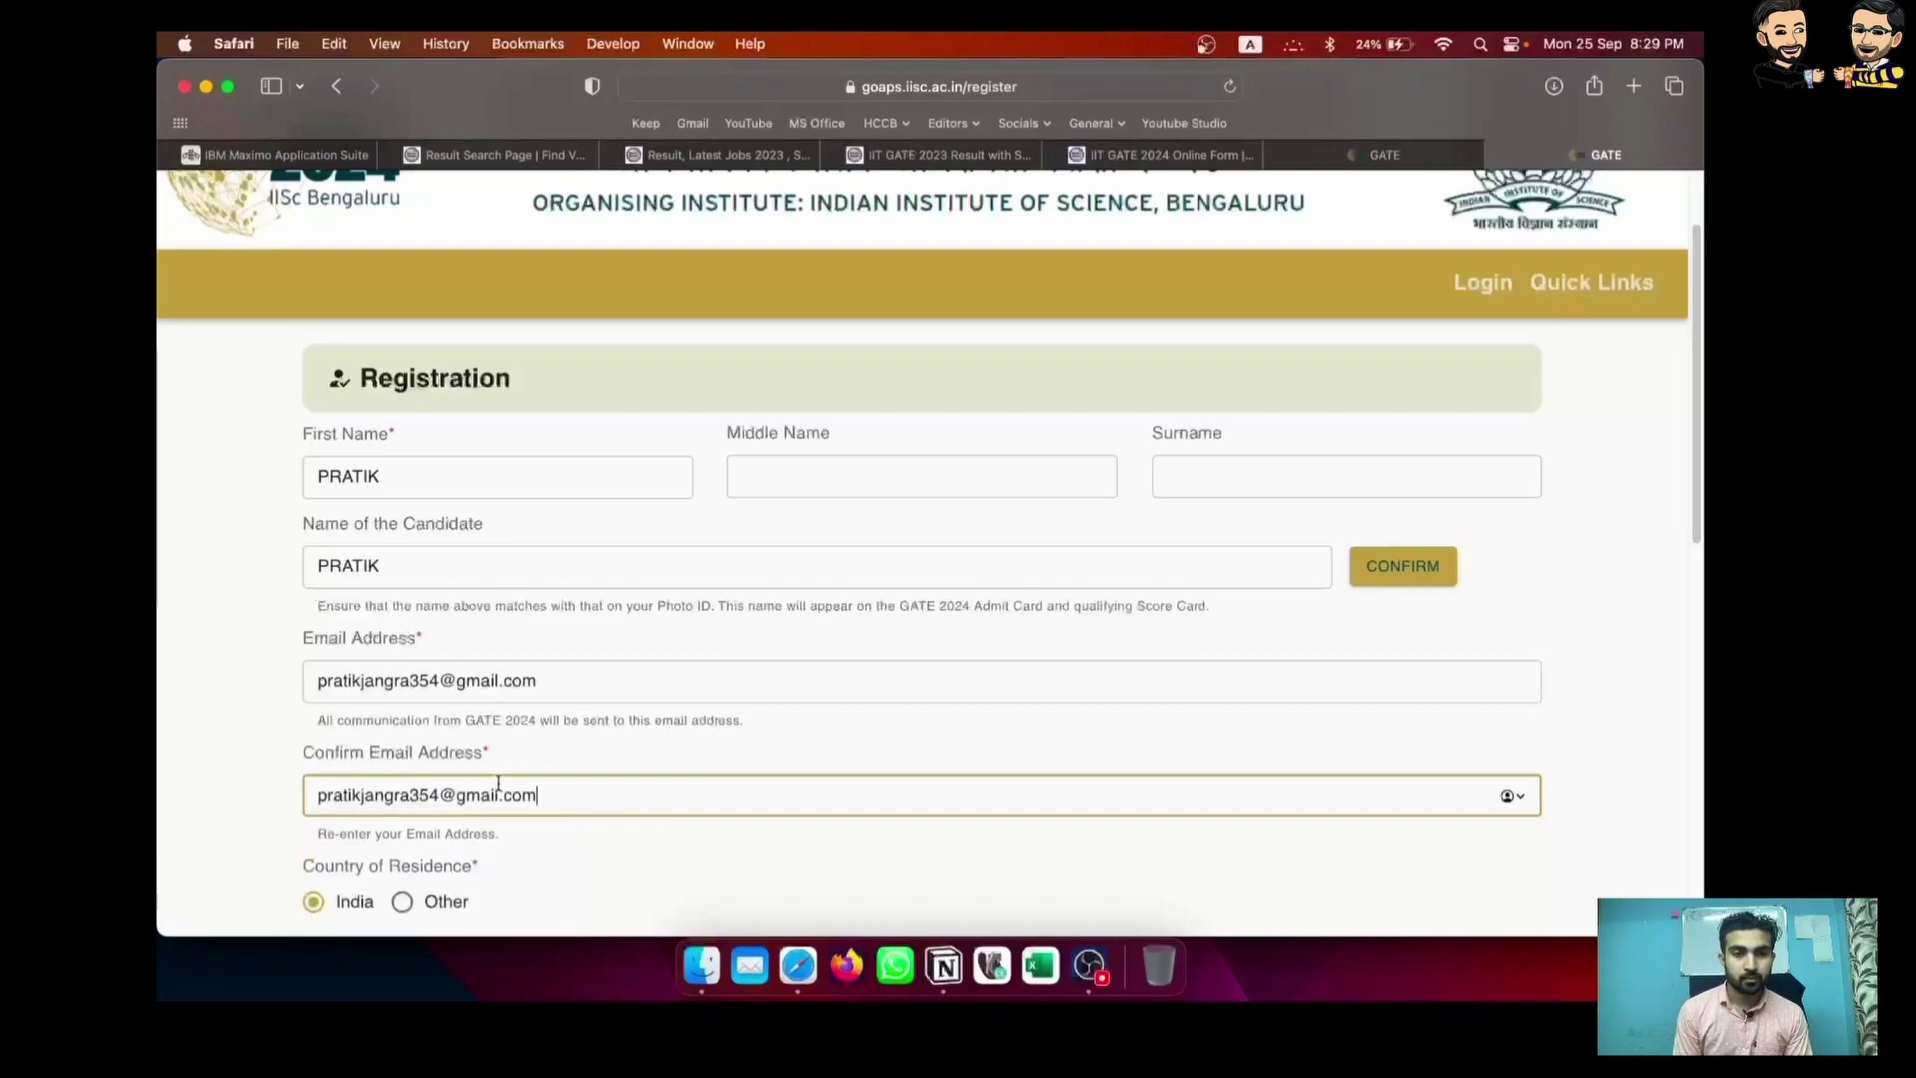
Enter the candidate's mobile number and retype it in Confirm Mobile Number
scroll(544, 810, down, 5)
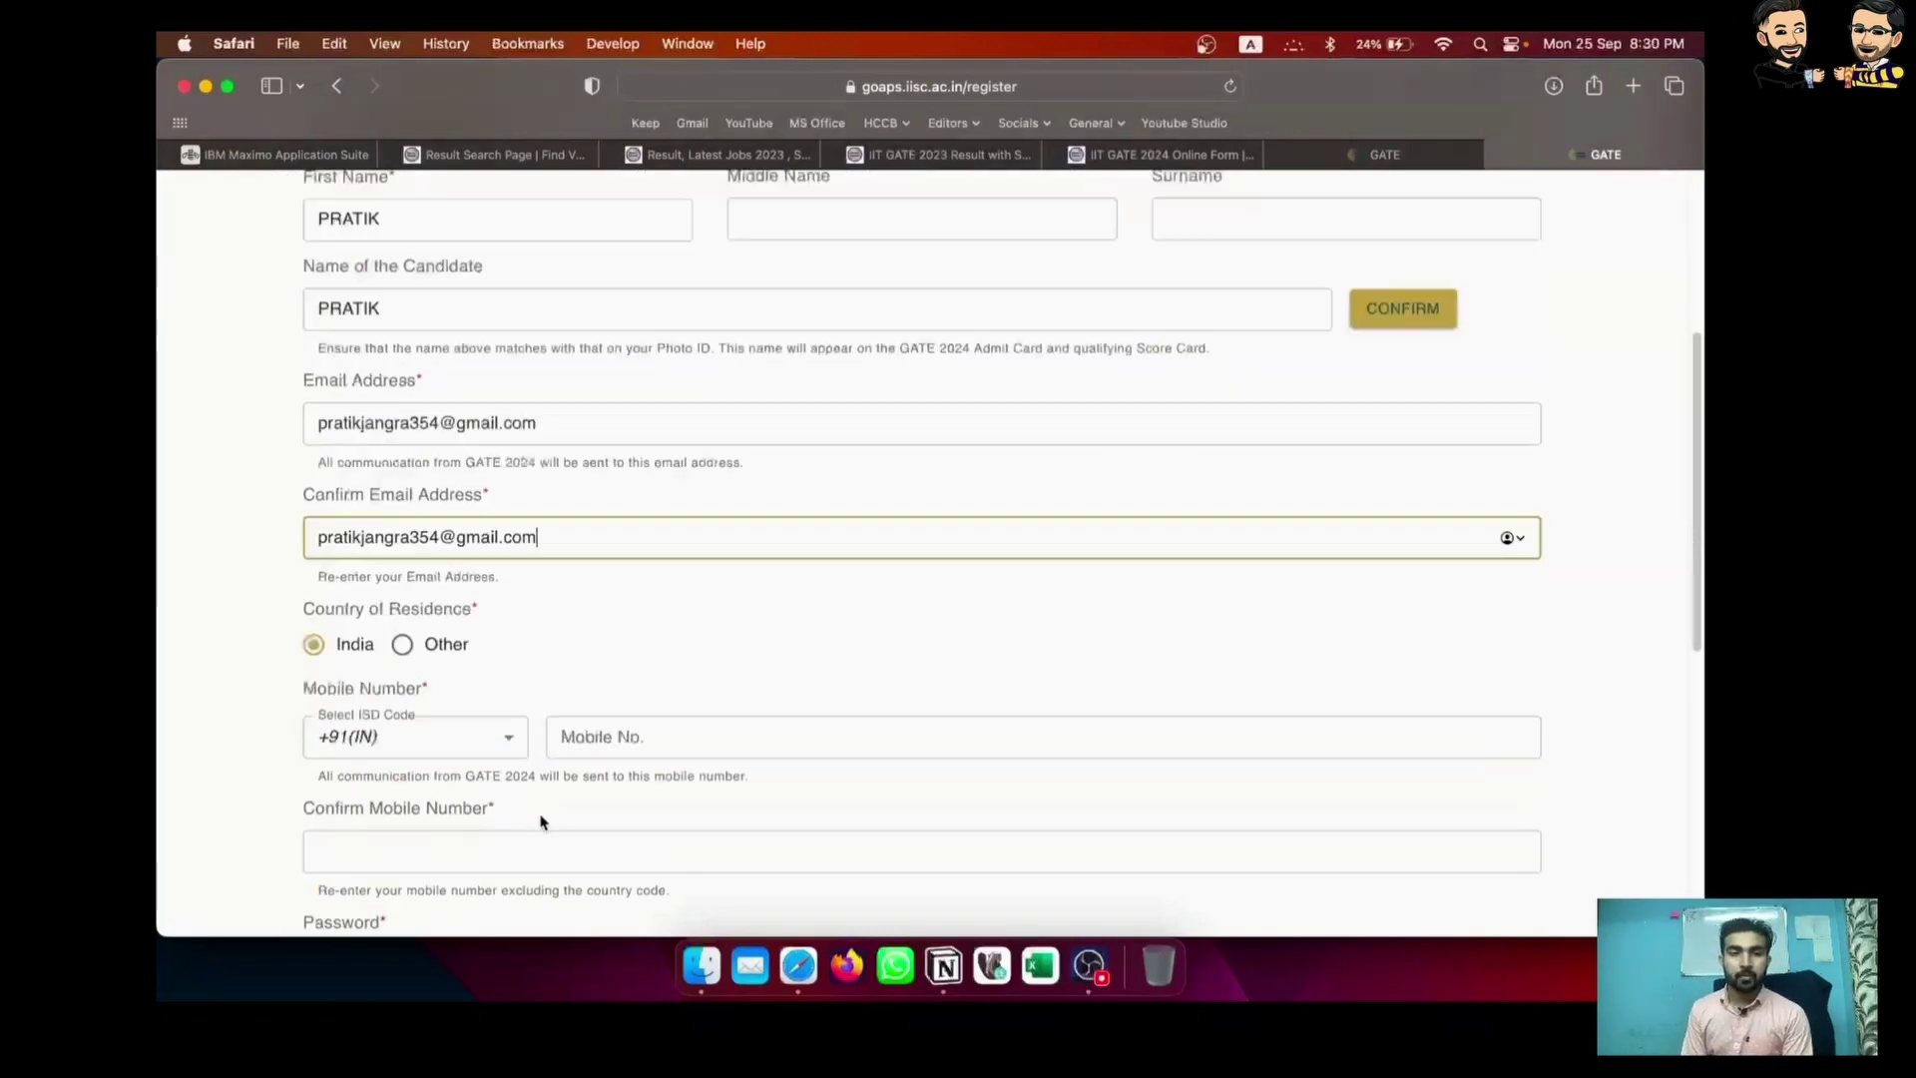
click(638, 744)
click(568, 861)
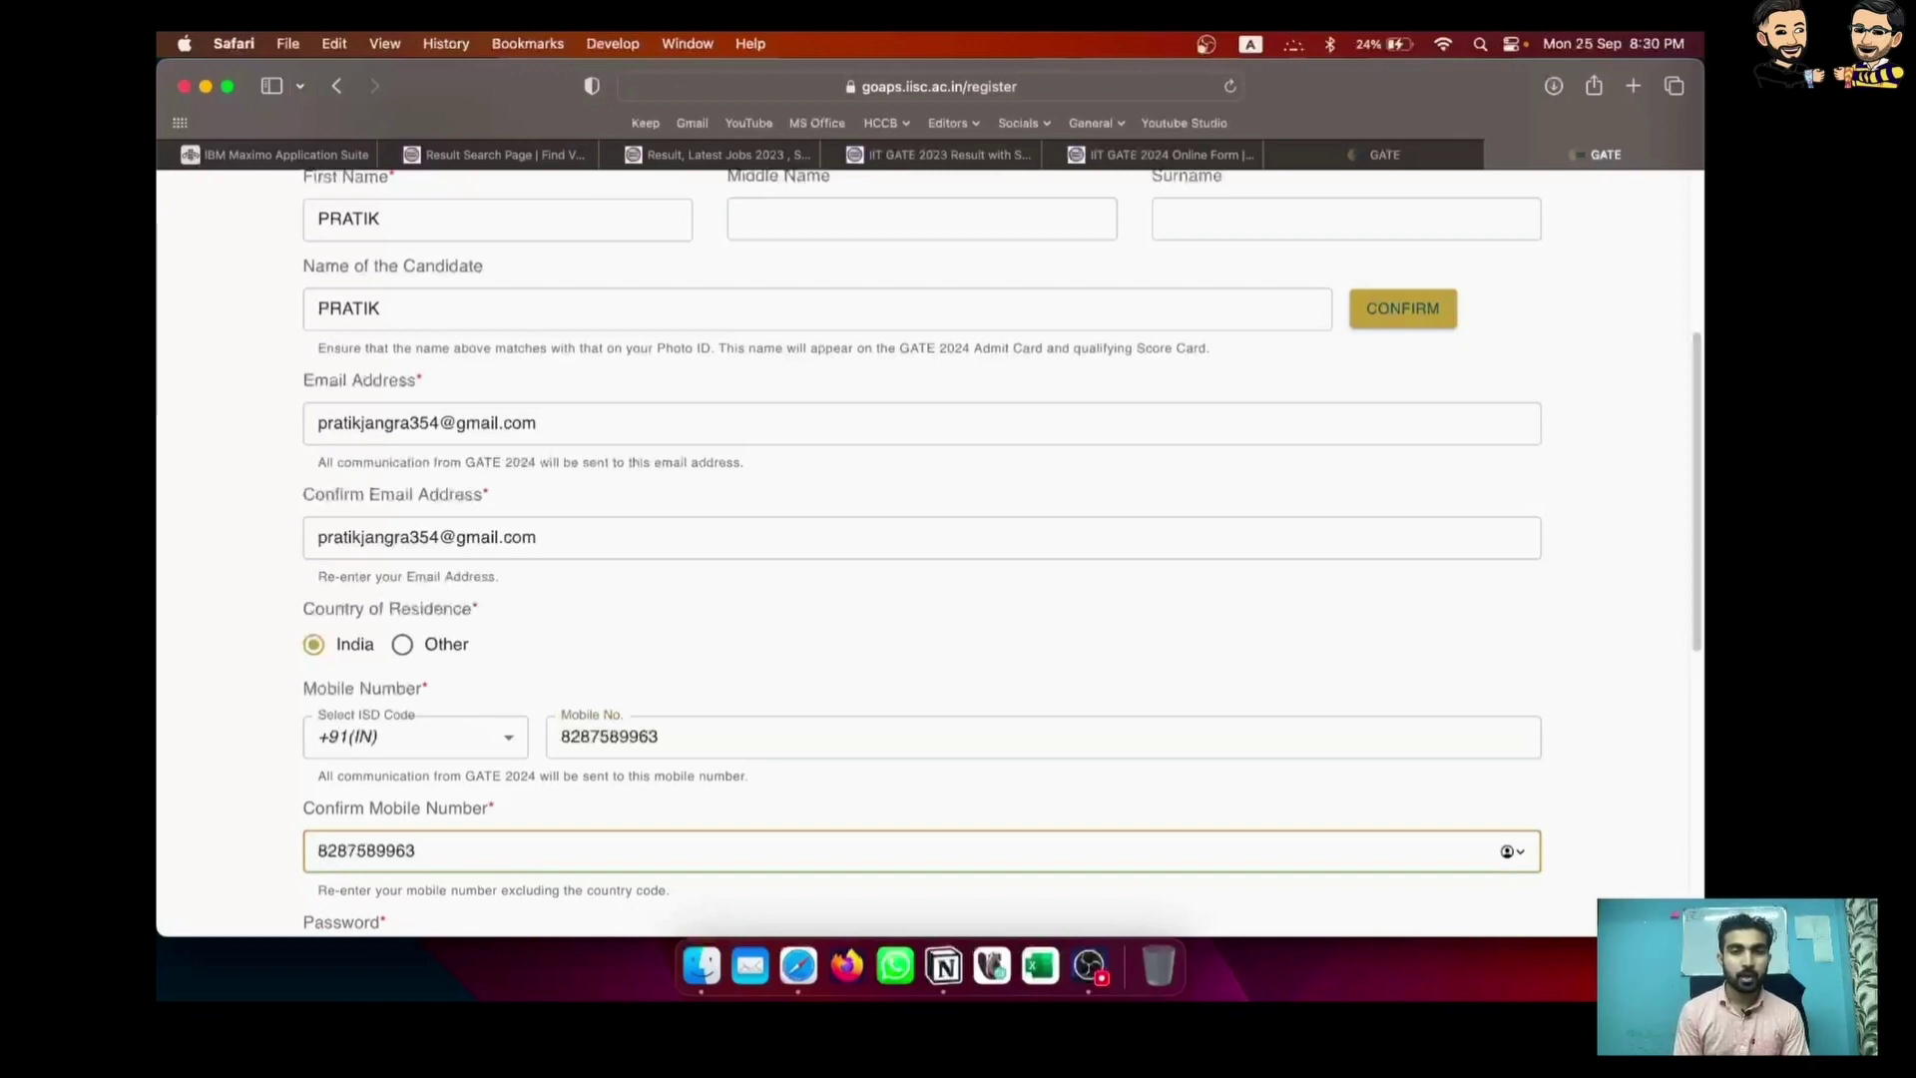
Decline Safari's suggested strong password so a self-chosen password can be used
scroll(572, 873, down, 3)
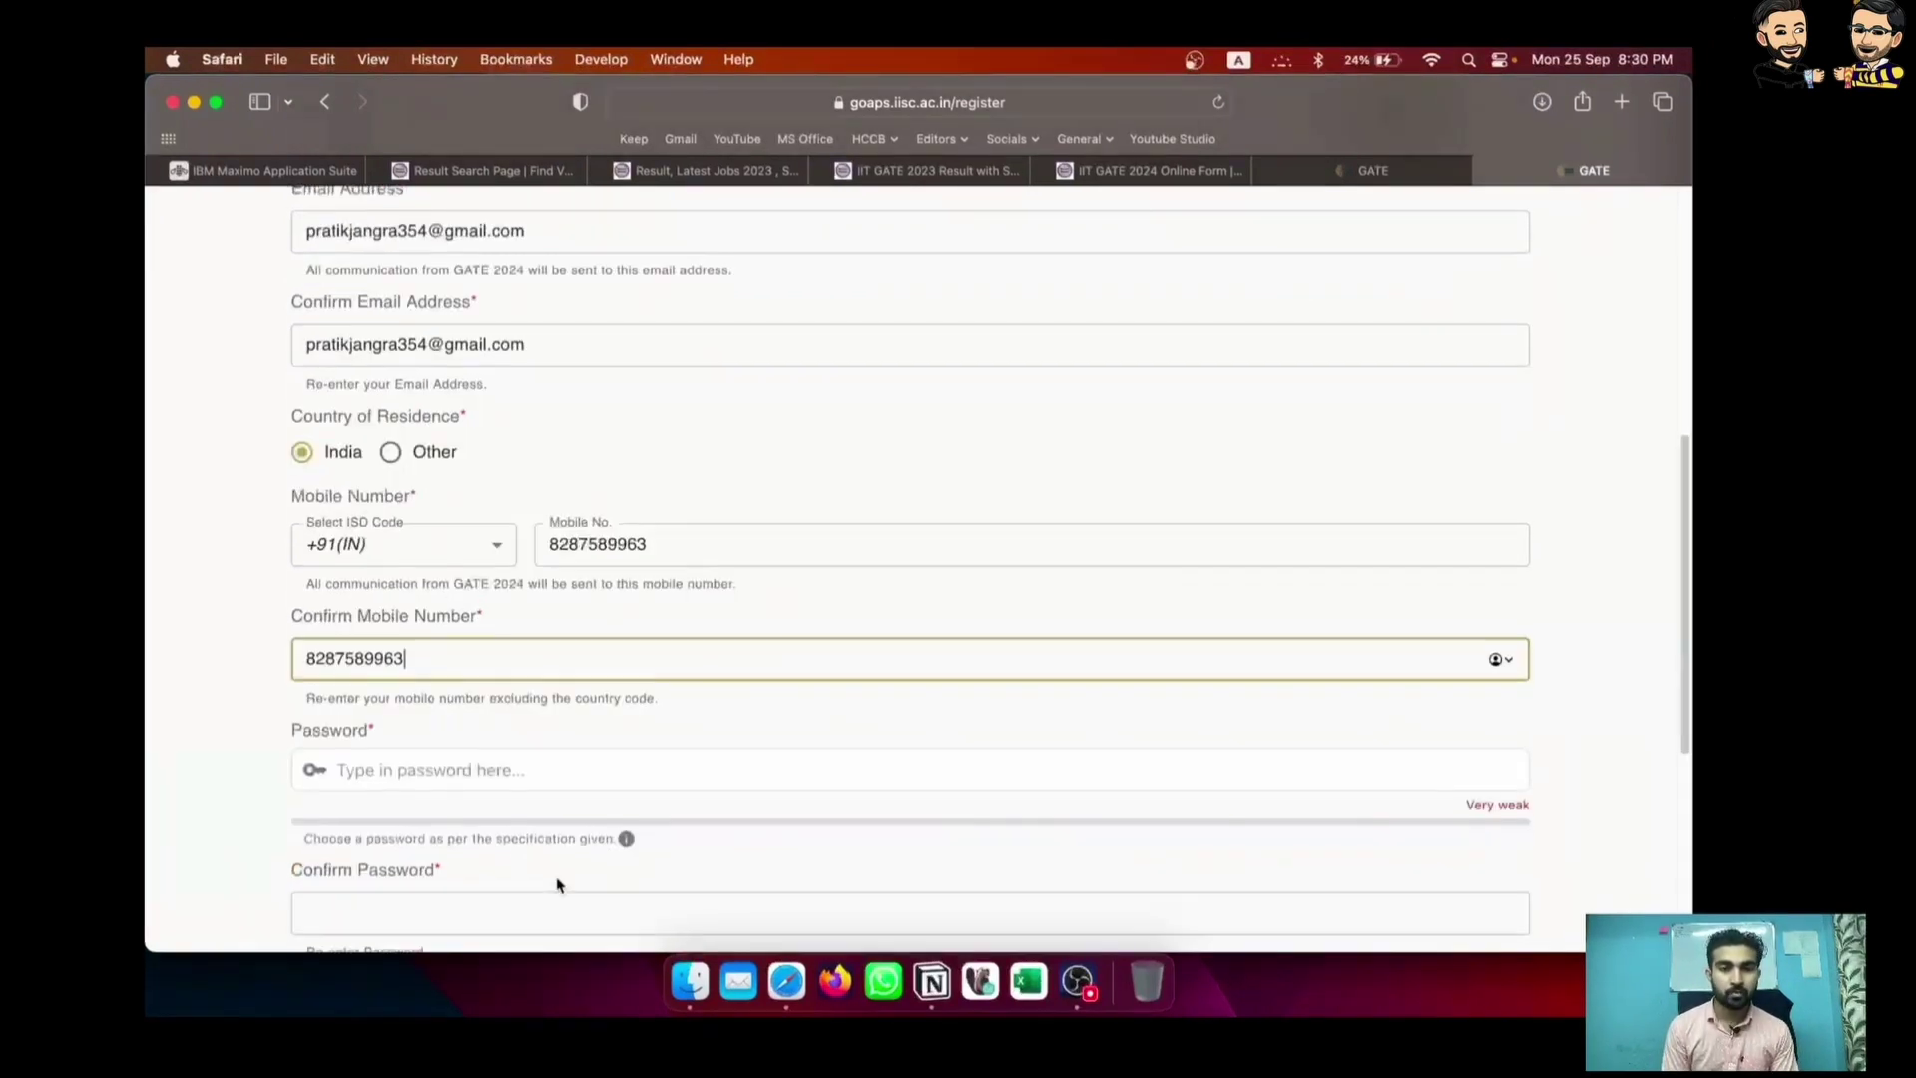
scroll(672, 714, up, 15)
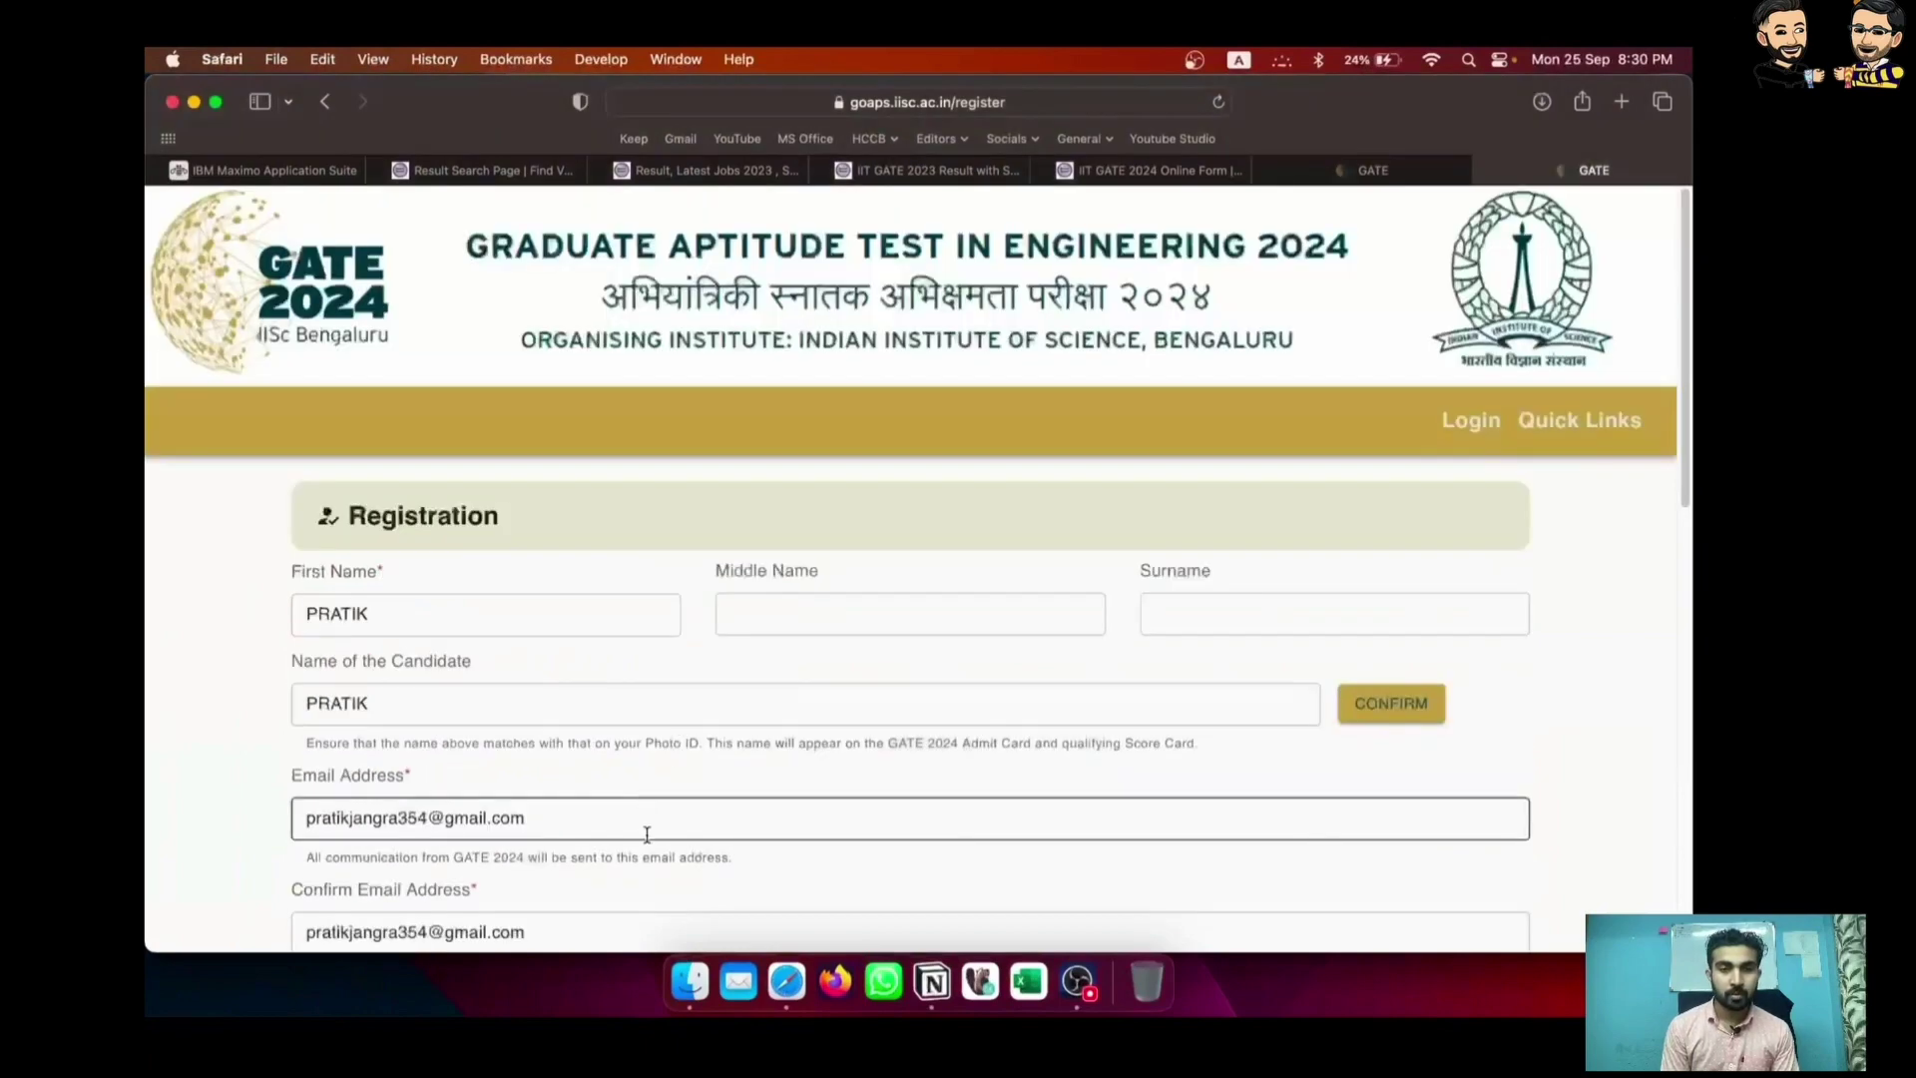
scroll(646, 829, down, 10)
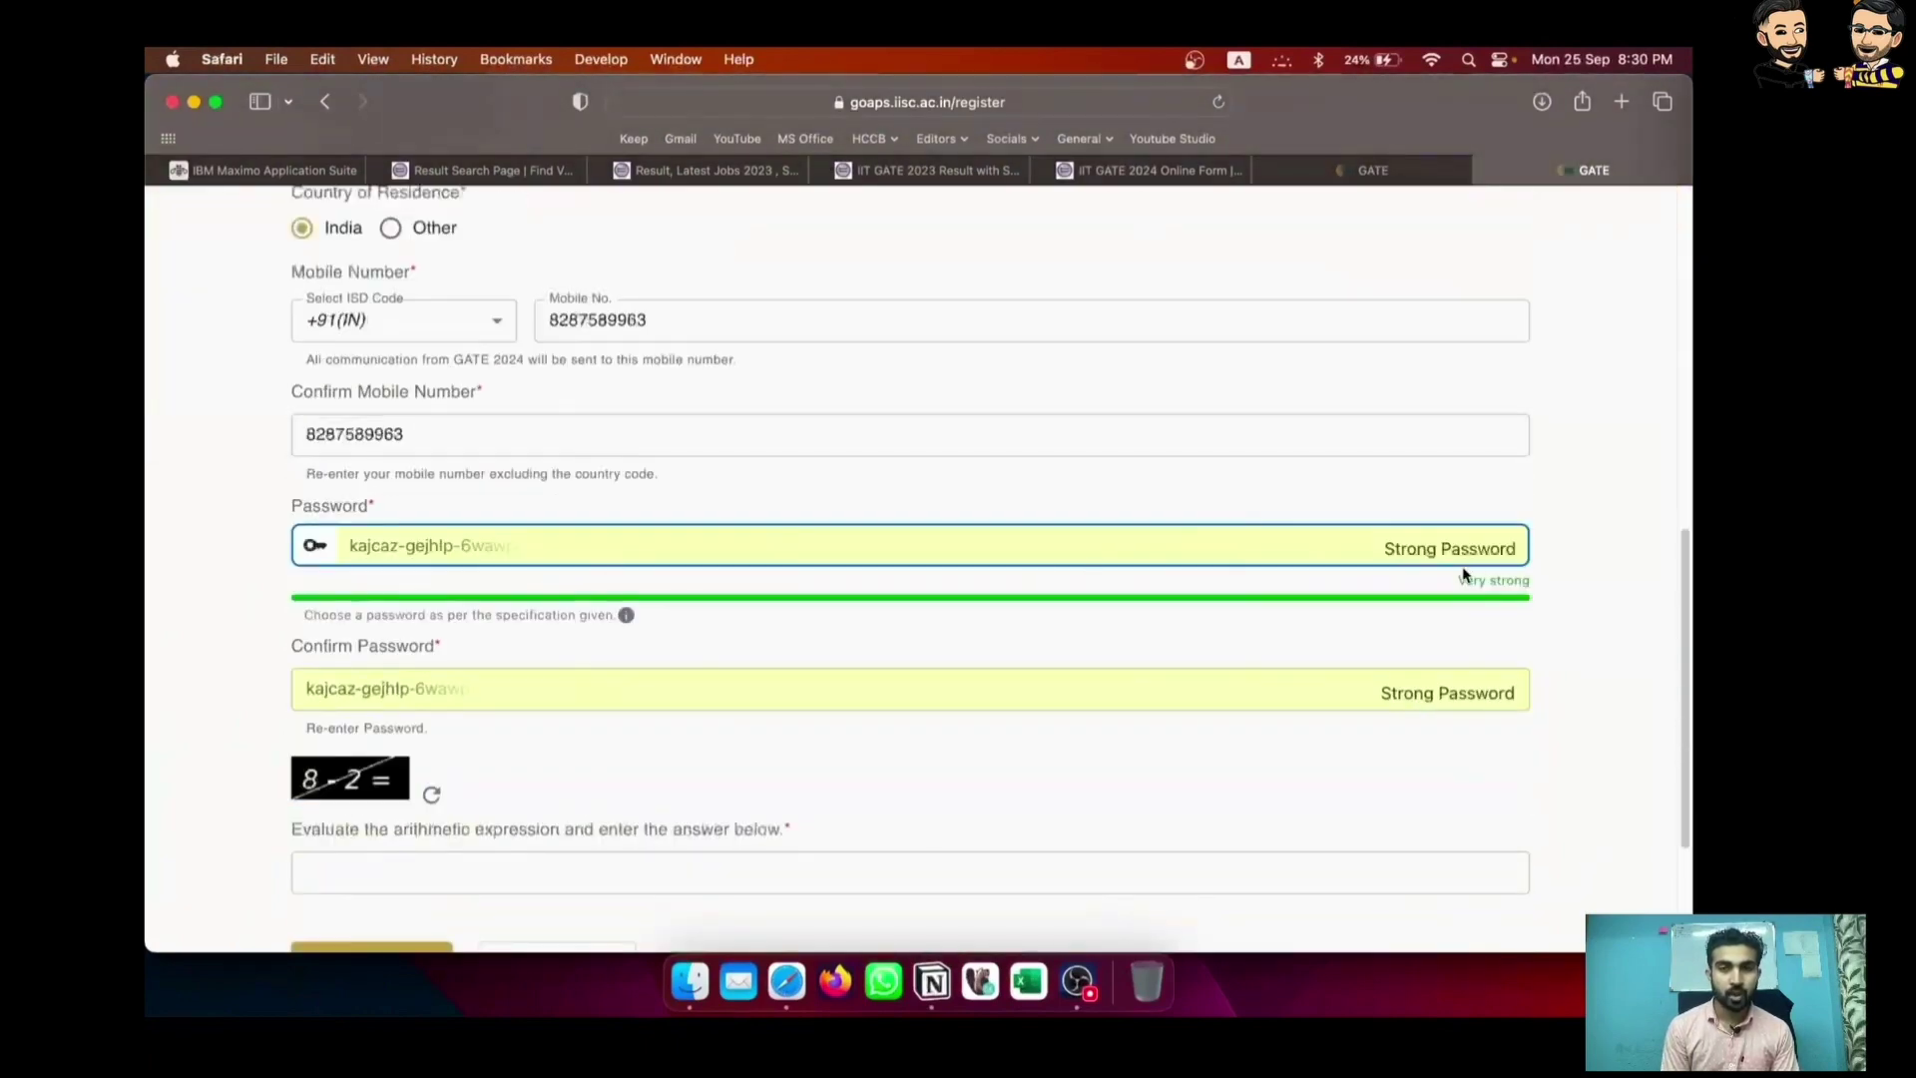
right_click(472, 557)
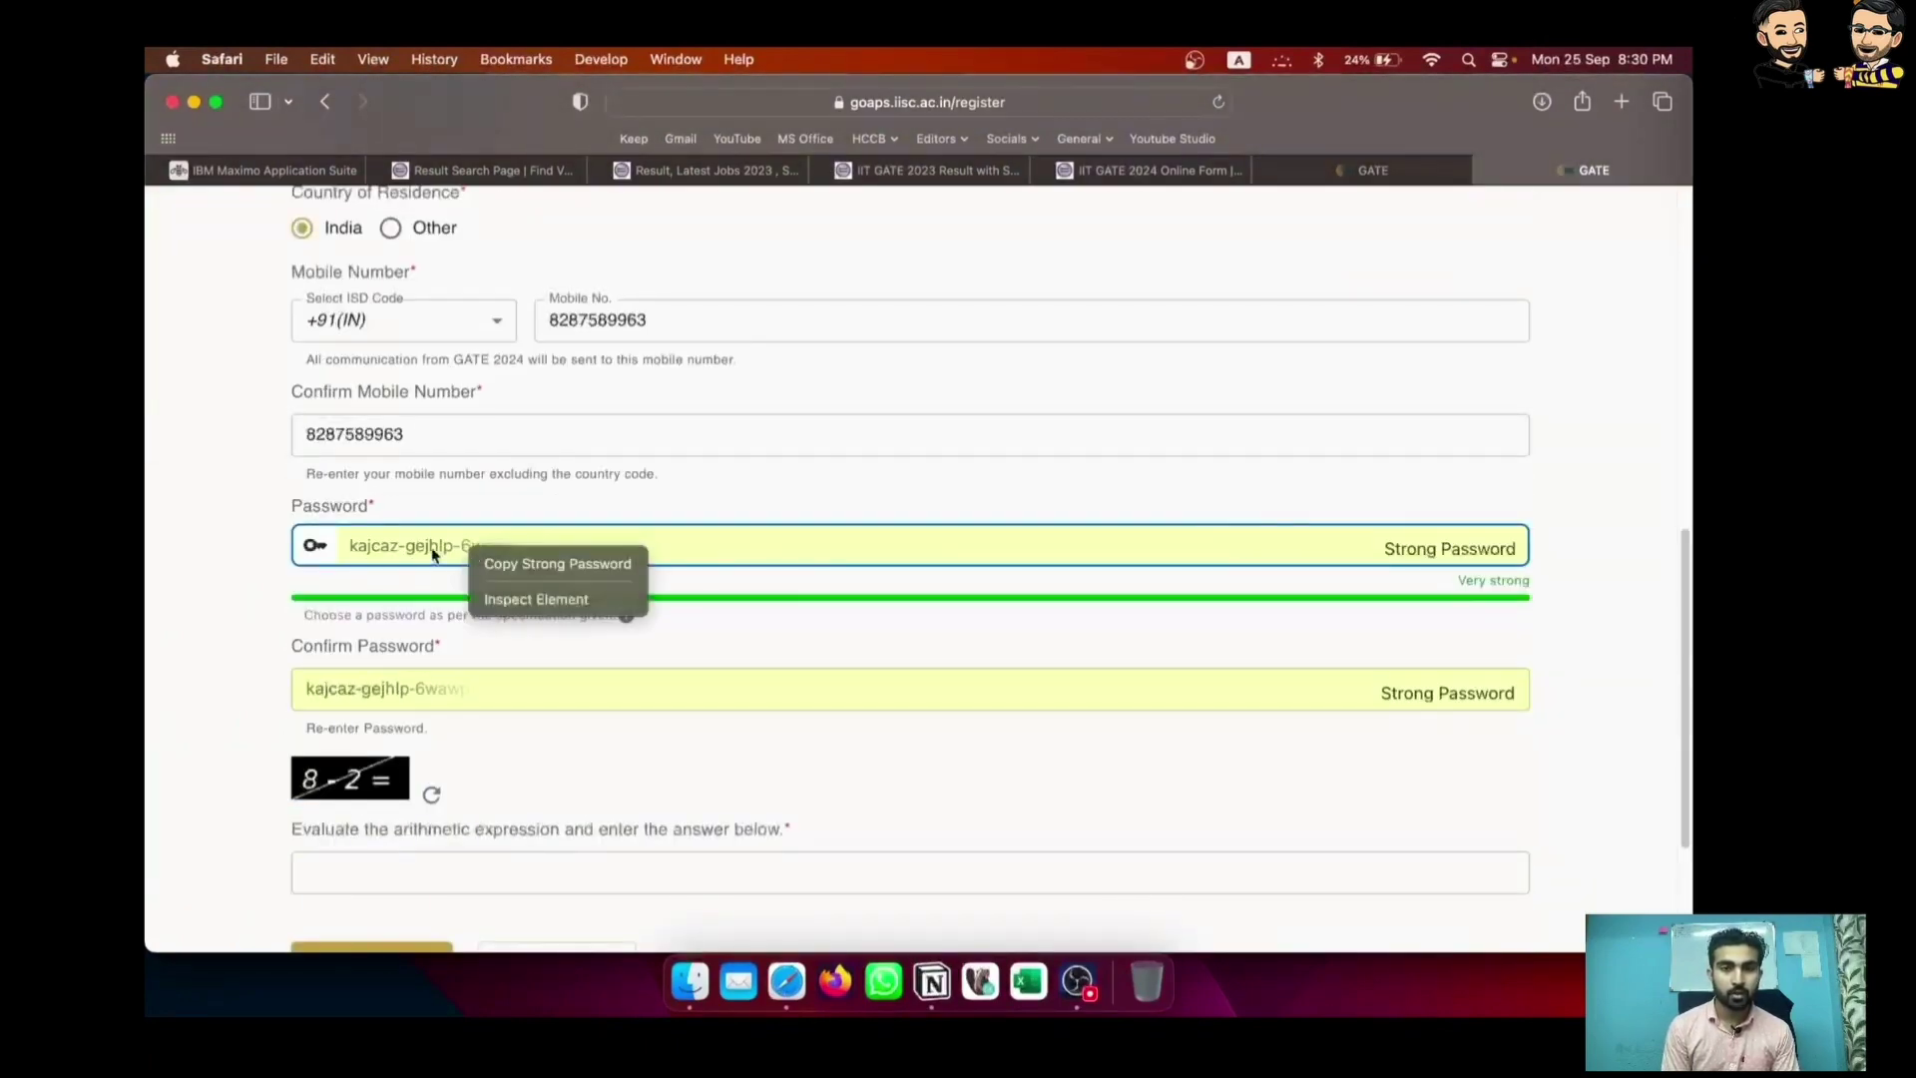
click(432, 552)
click(1469, 552)
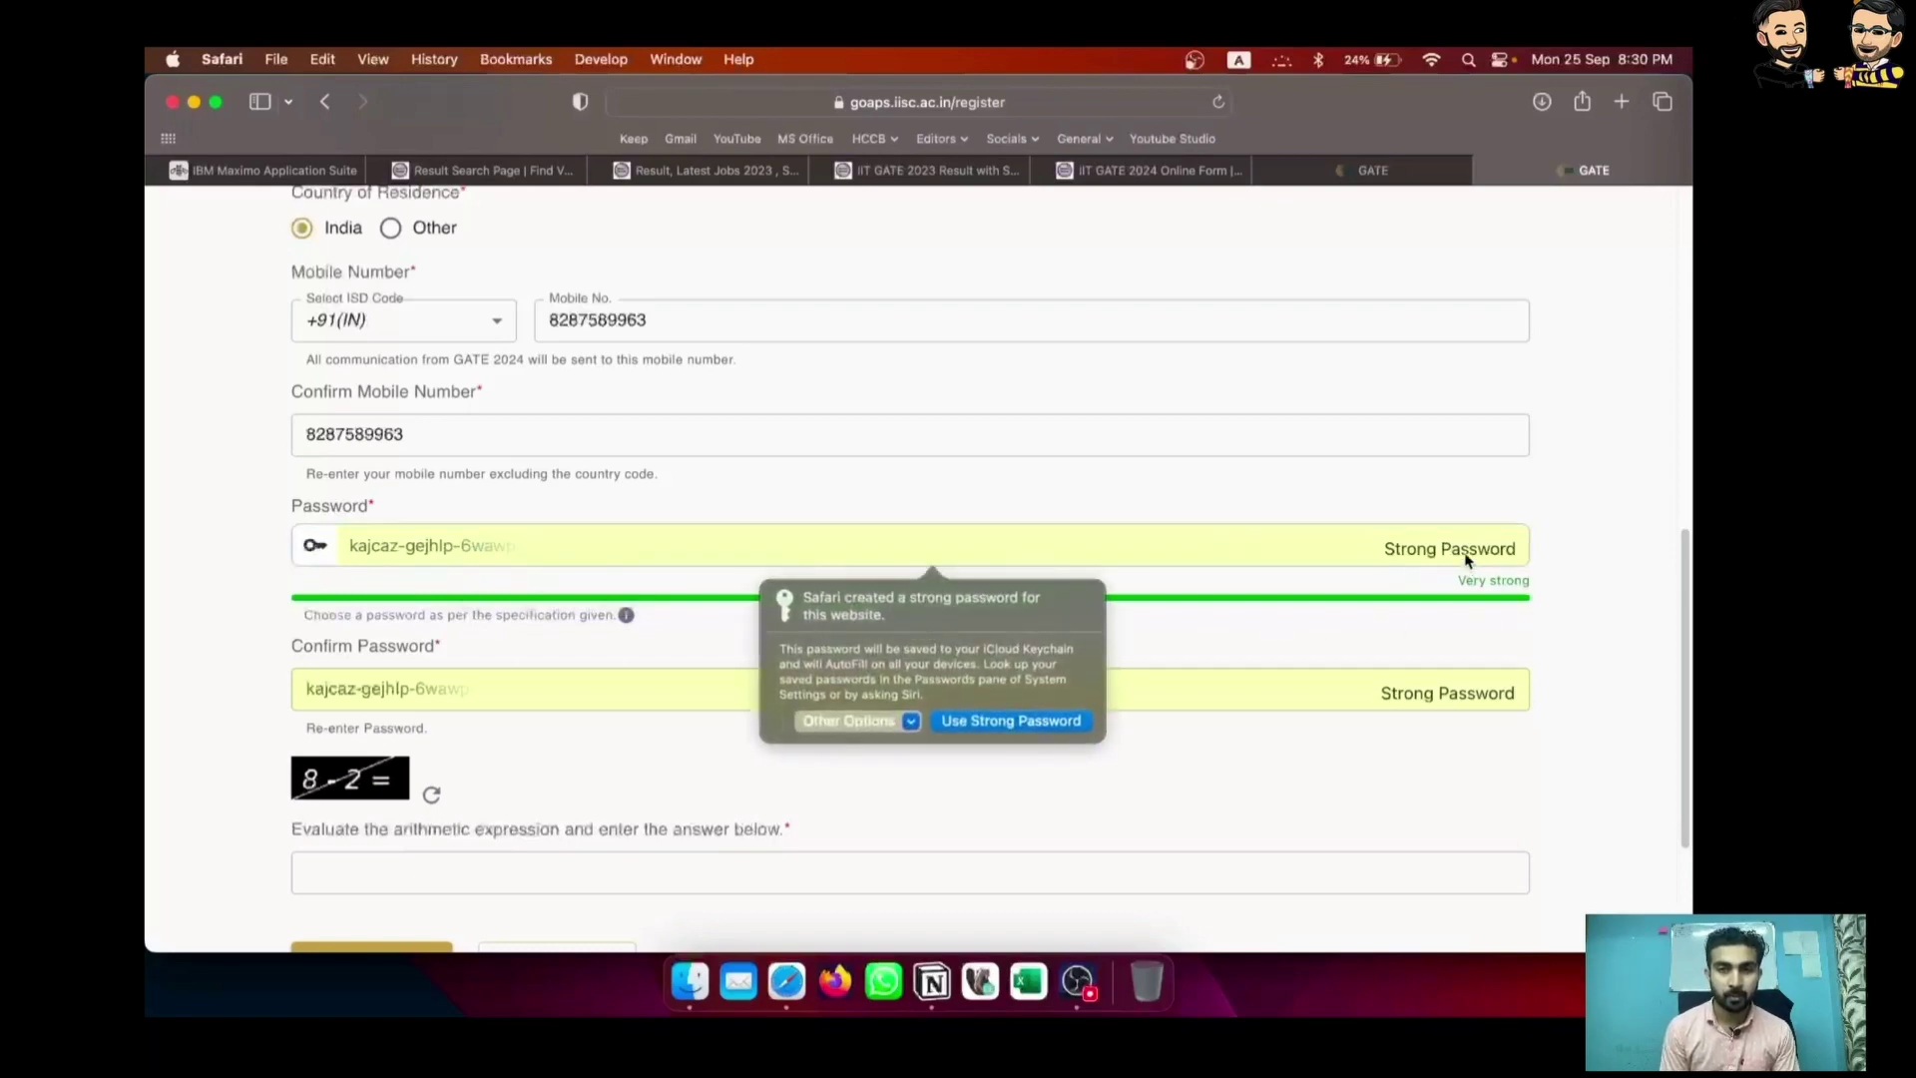
click(911, 719)
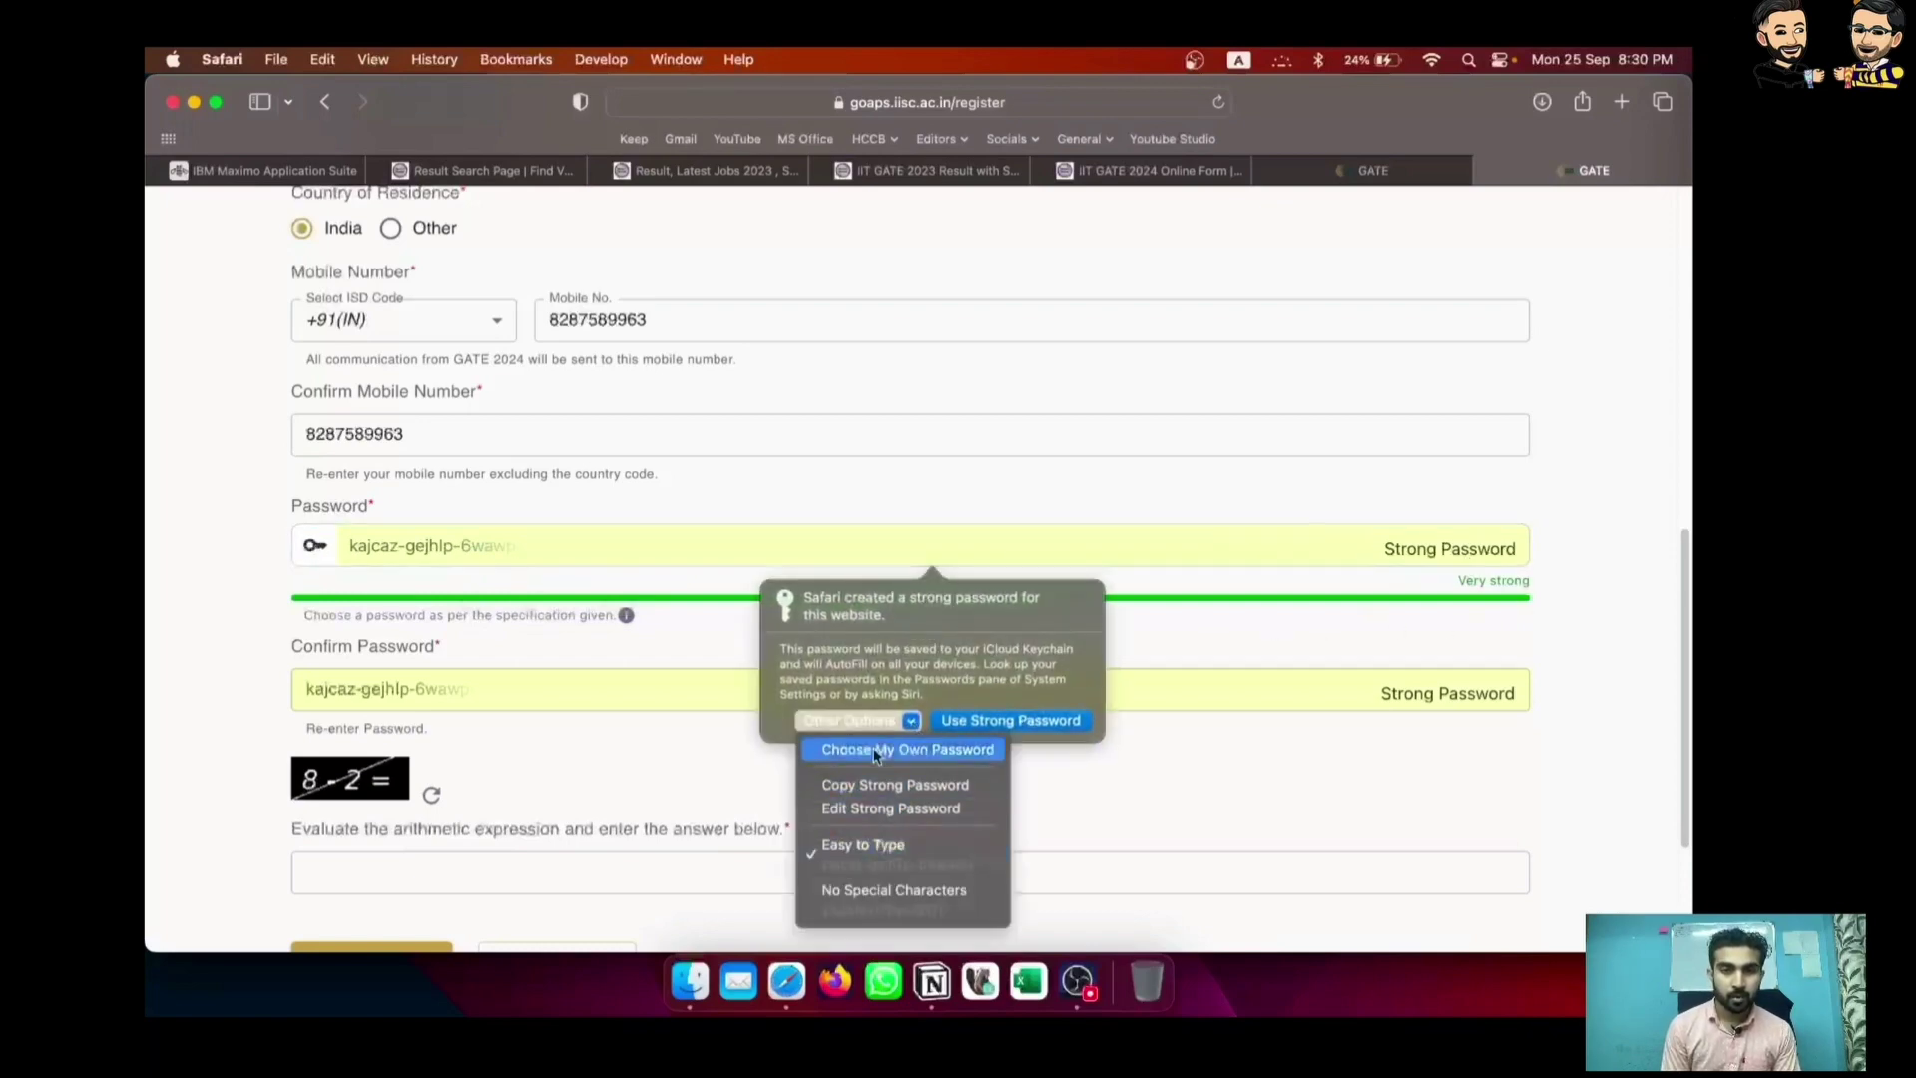
click(874, 748)
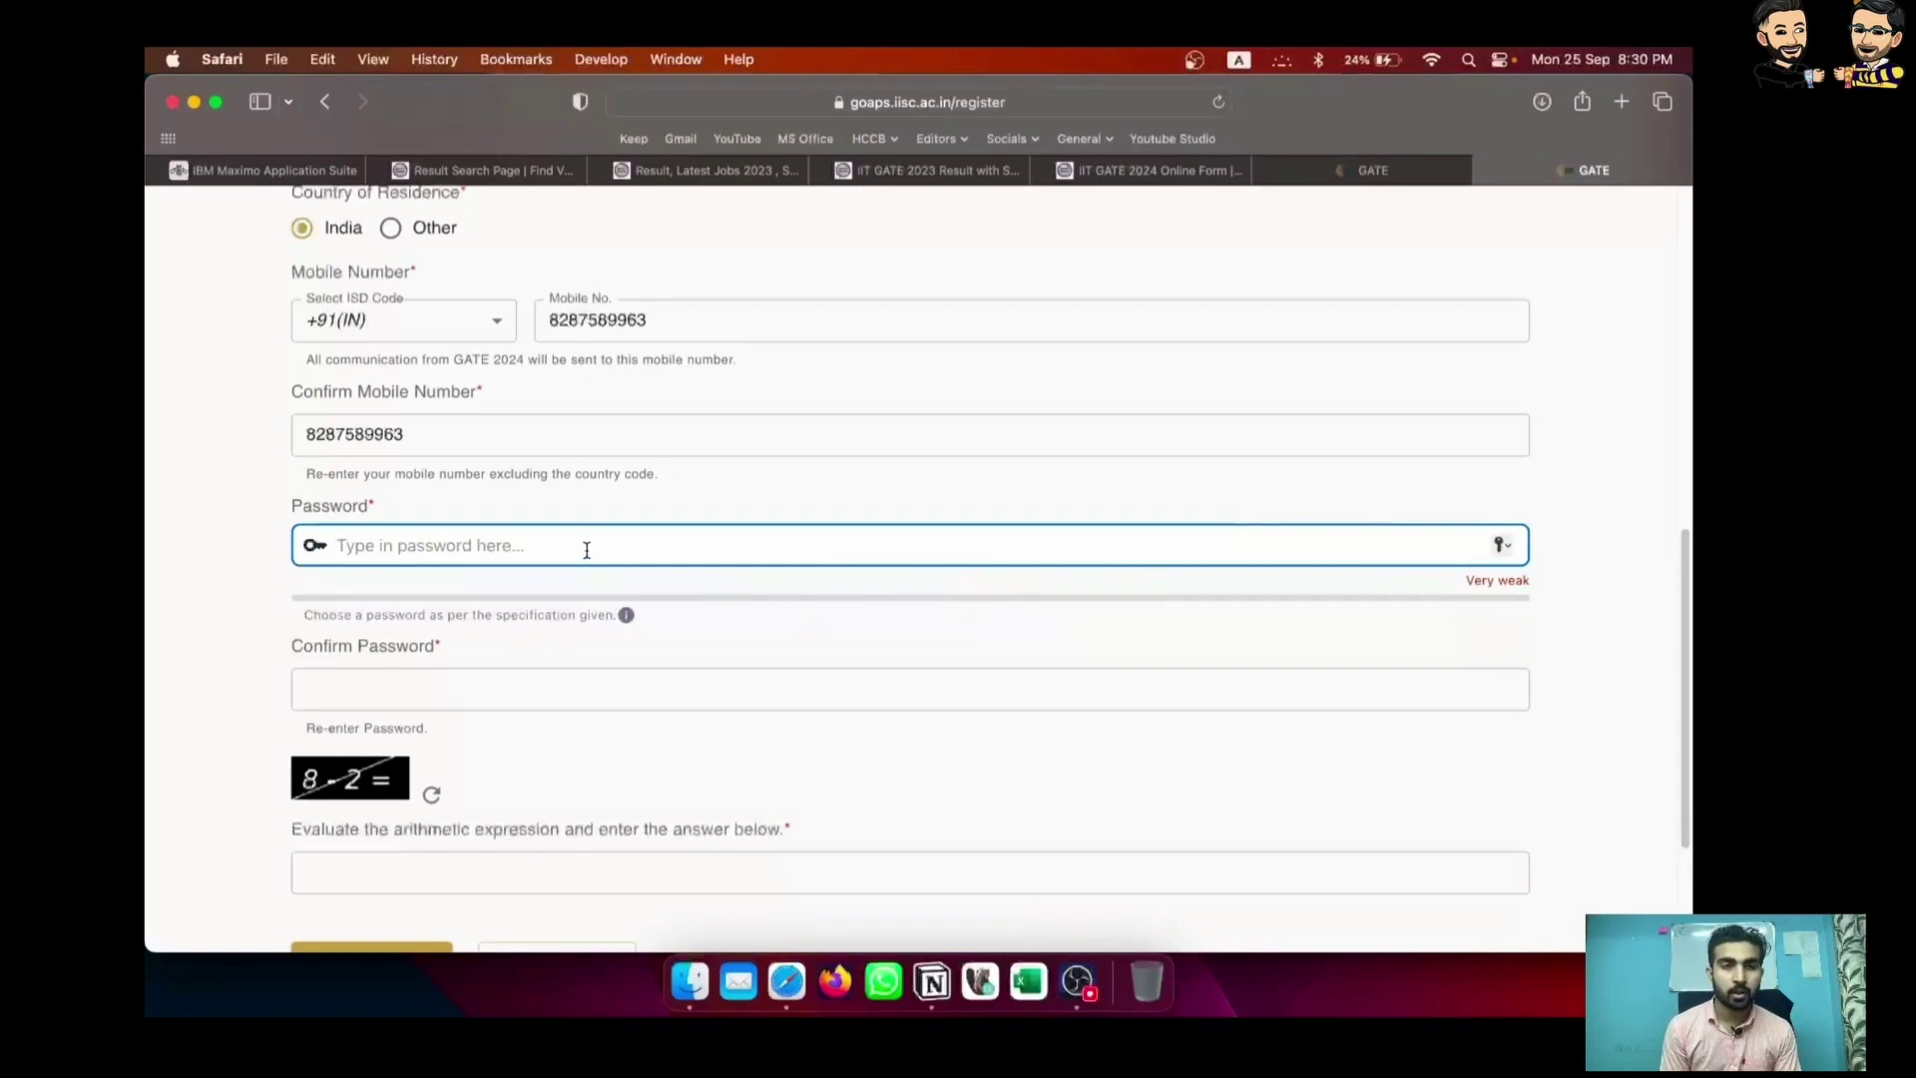
Type the account password and its confirmation, answer the arithmetic check with 6, and register
text(••••••)
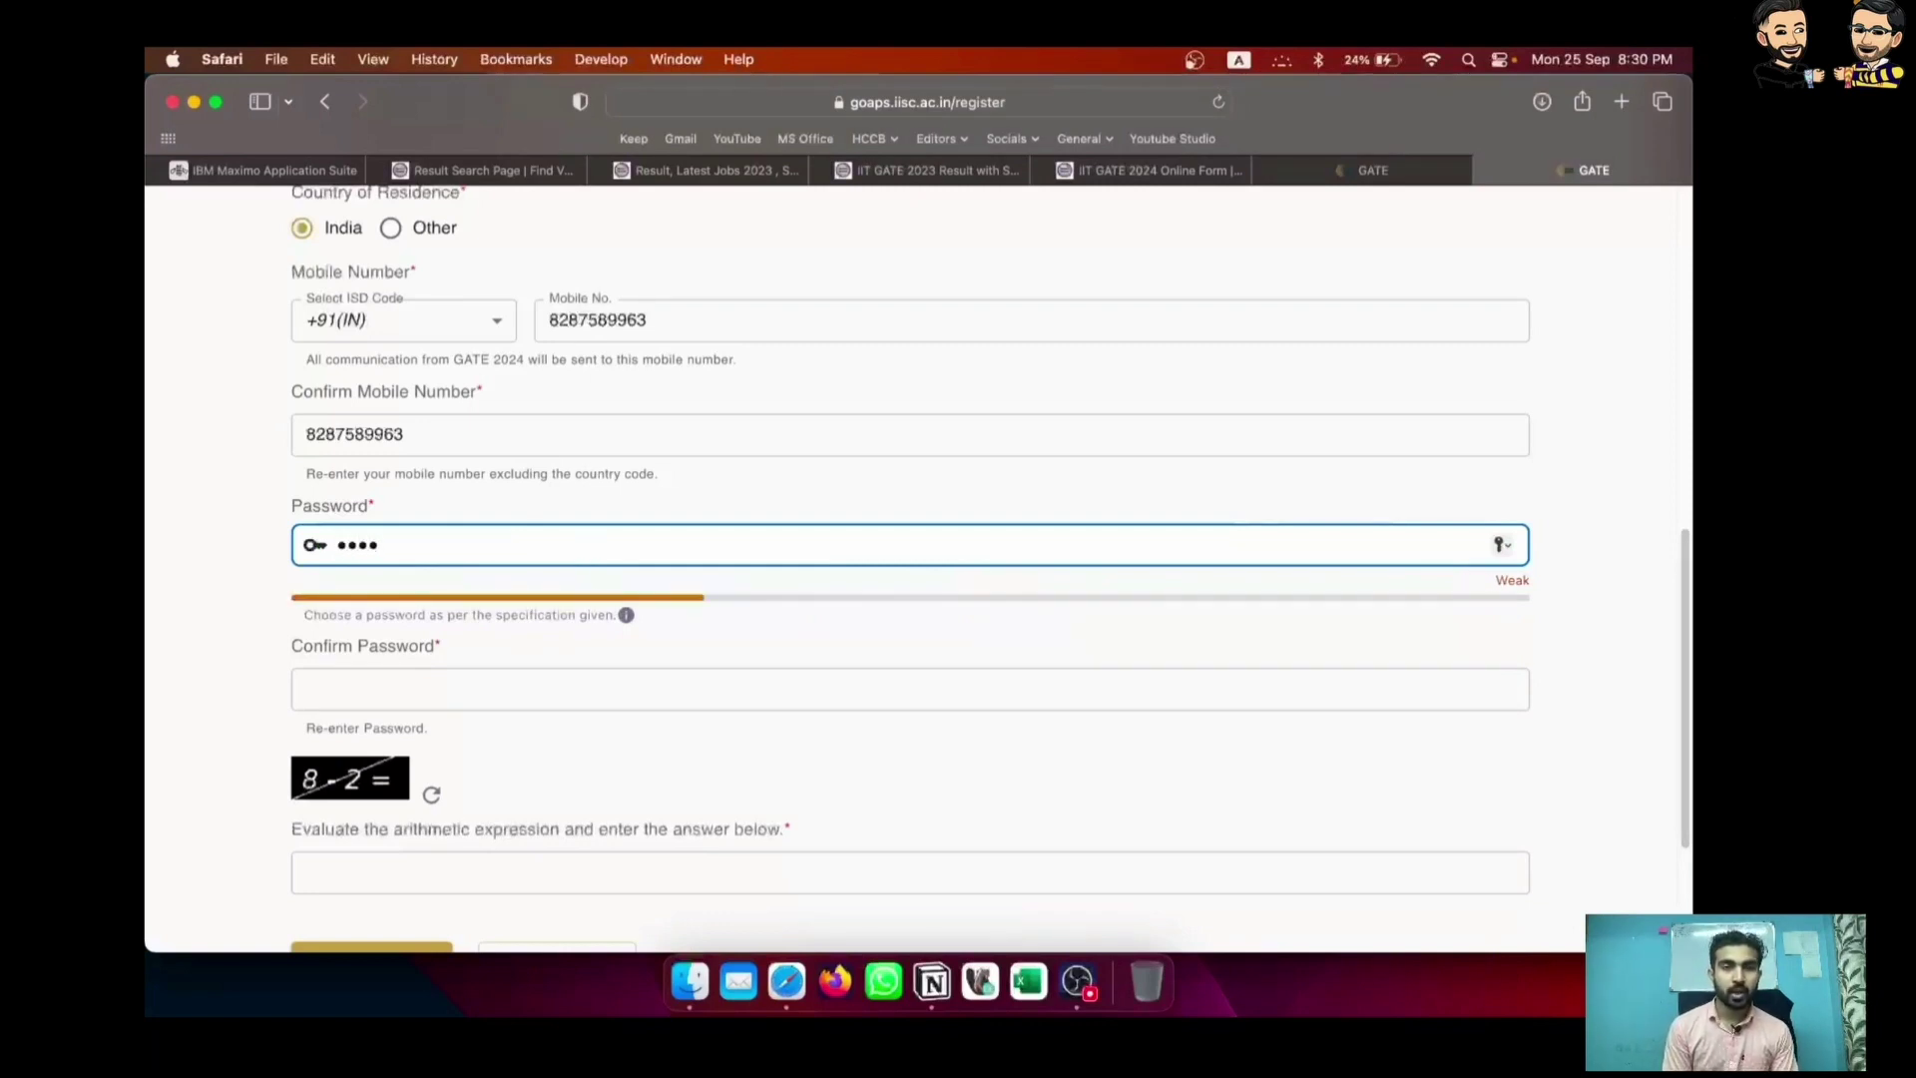
text(•••••)
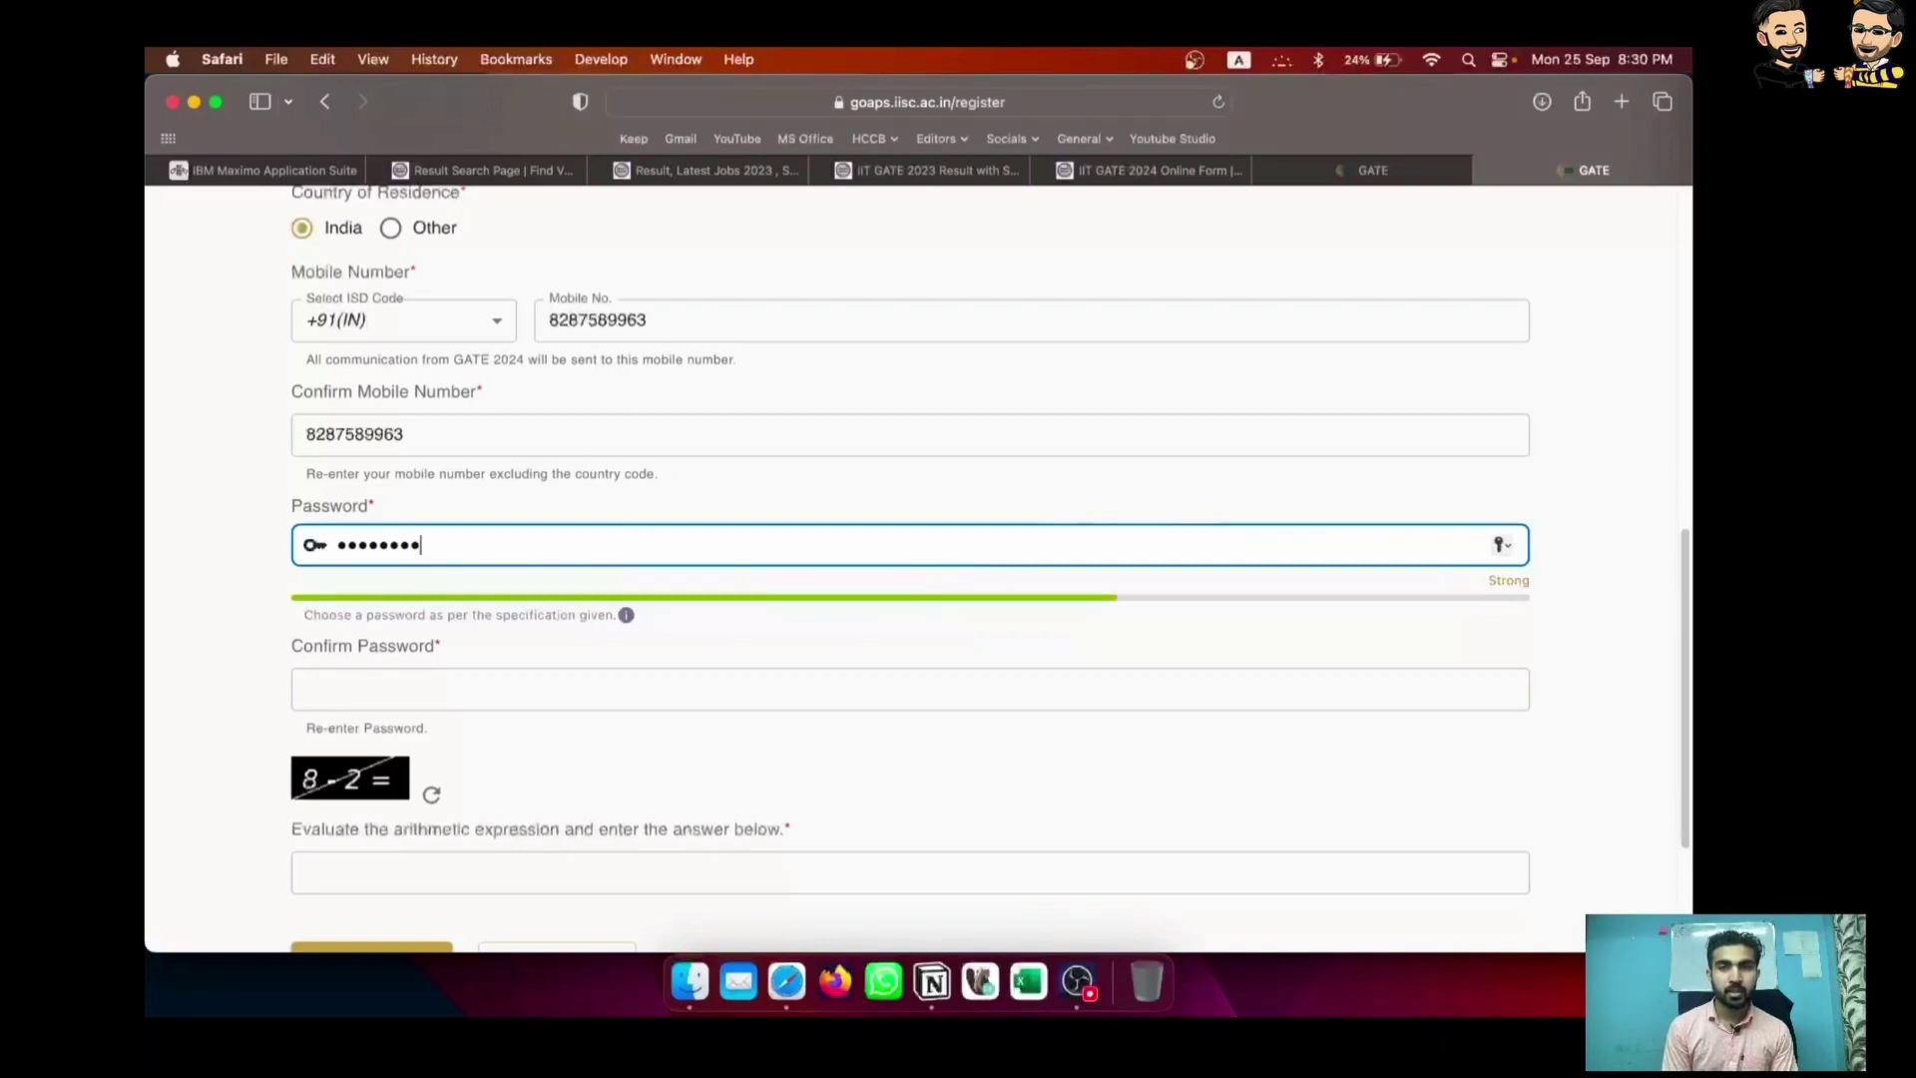
key(Tab)
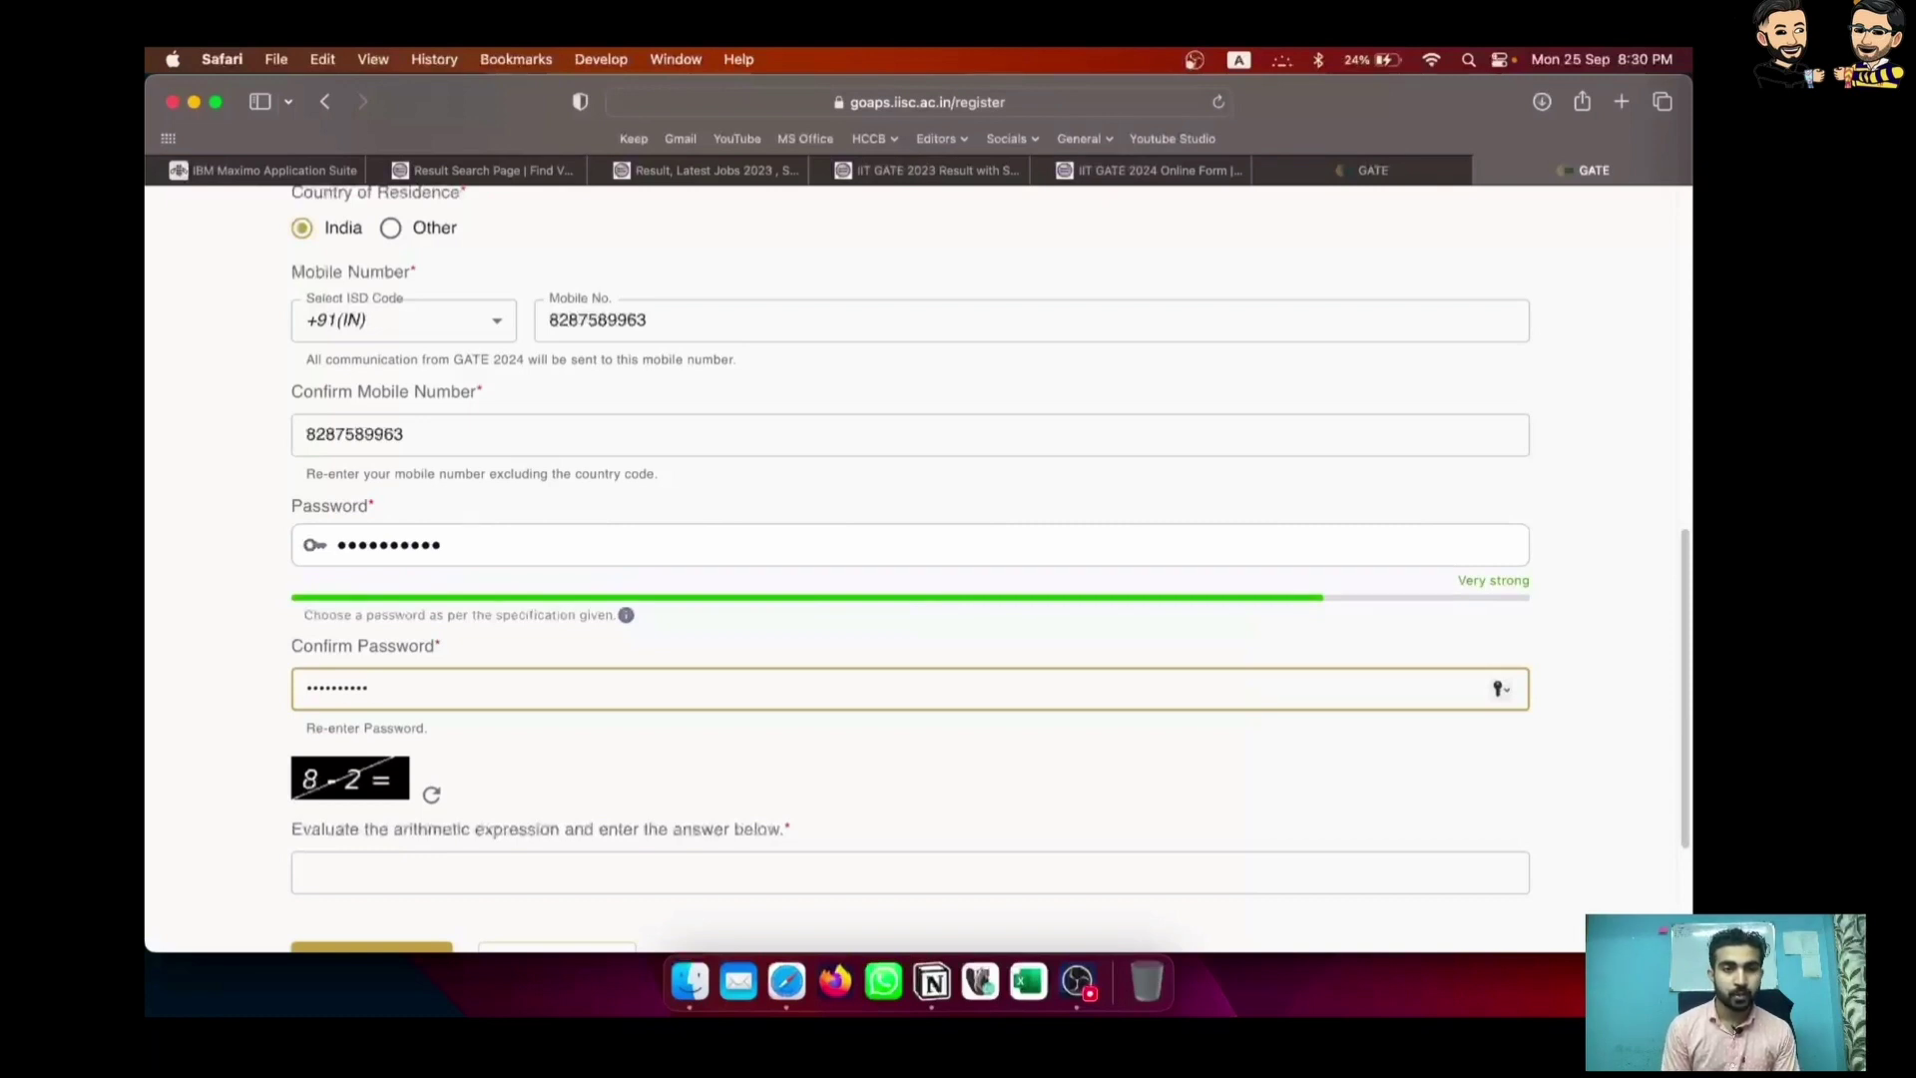
click(993, 765)
click(603, 876)
text(6)
scroll(602, 879, down, 3)
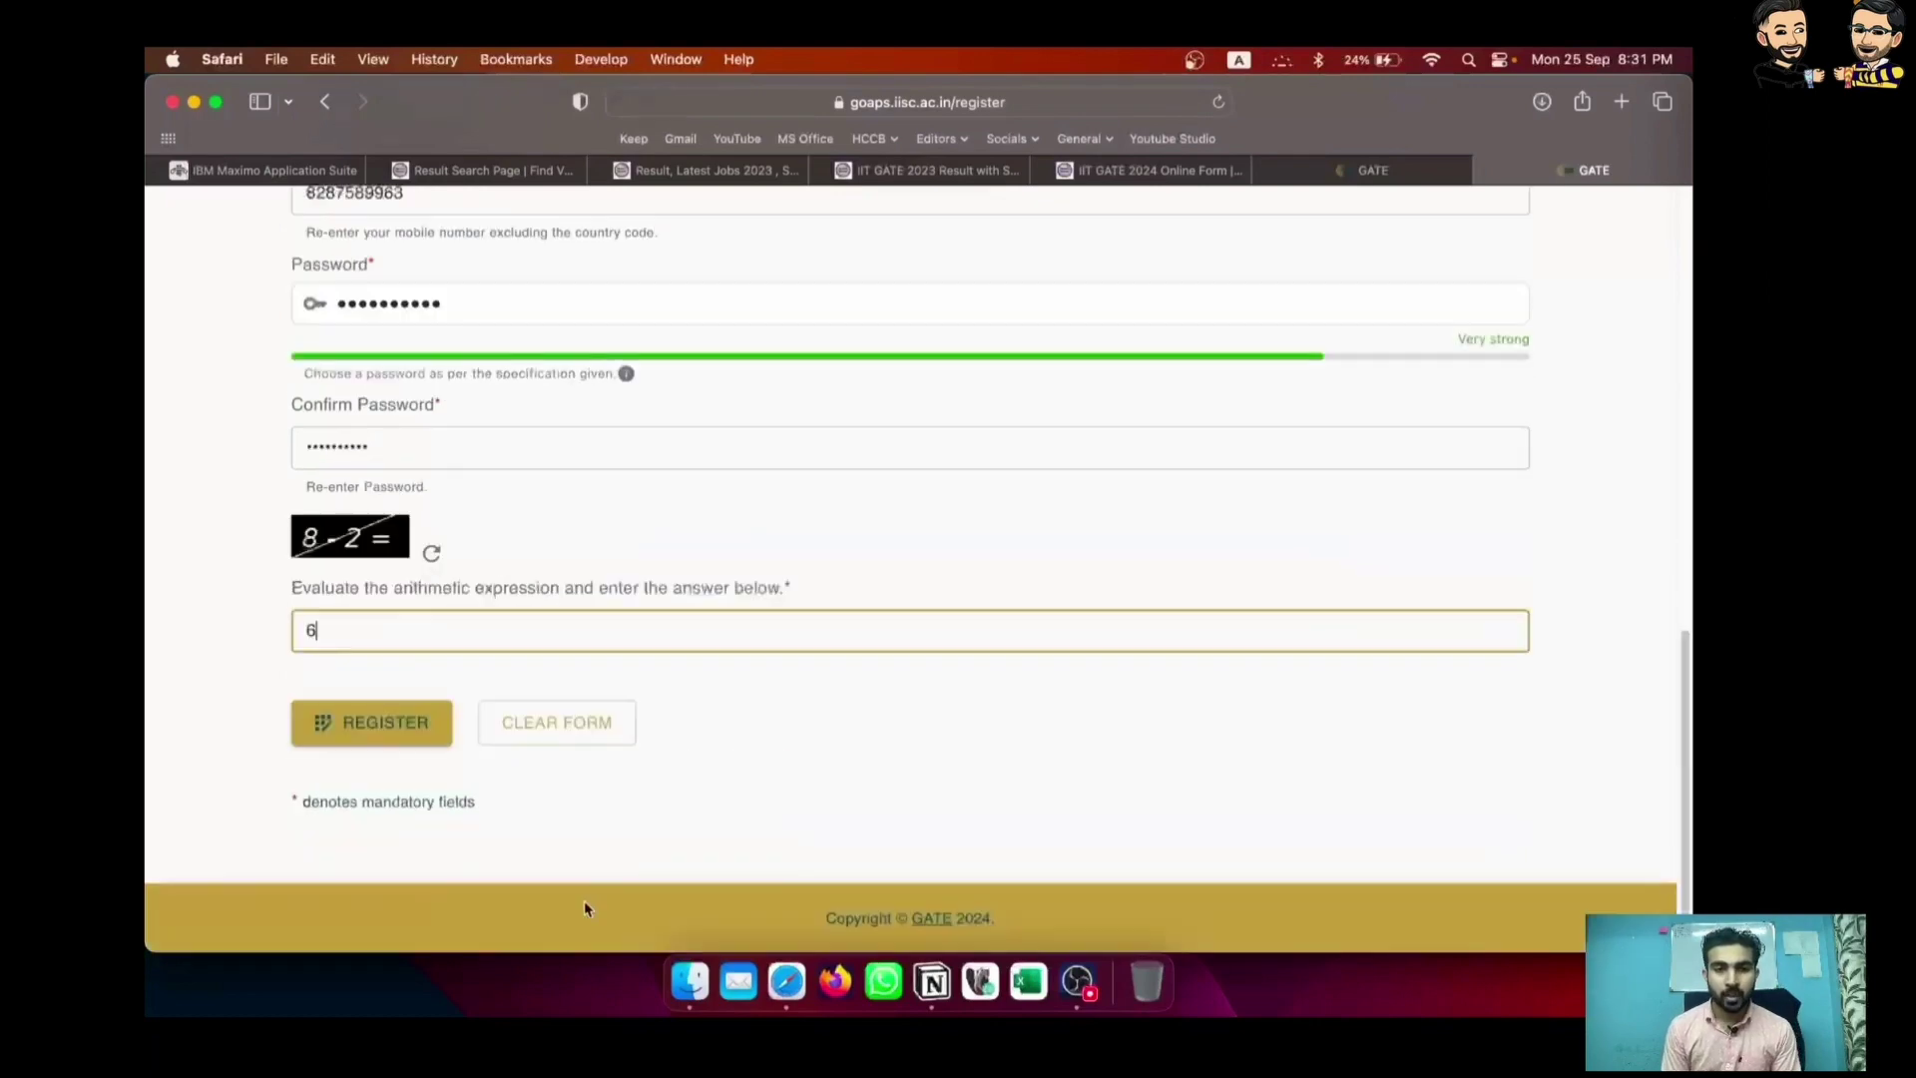
click(420, 729)
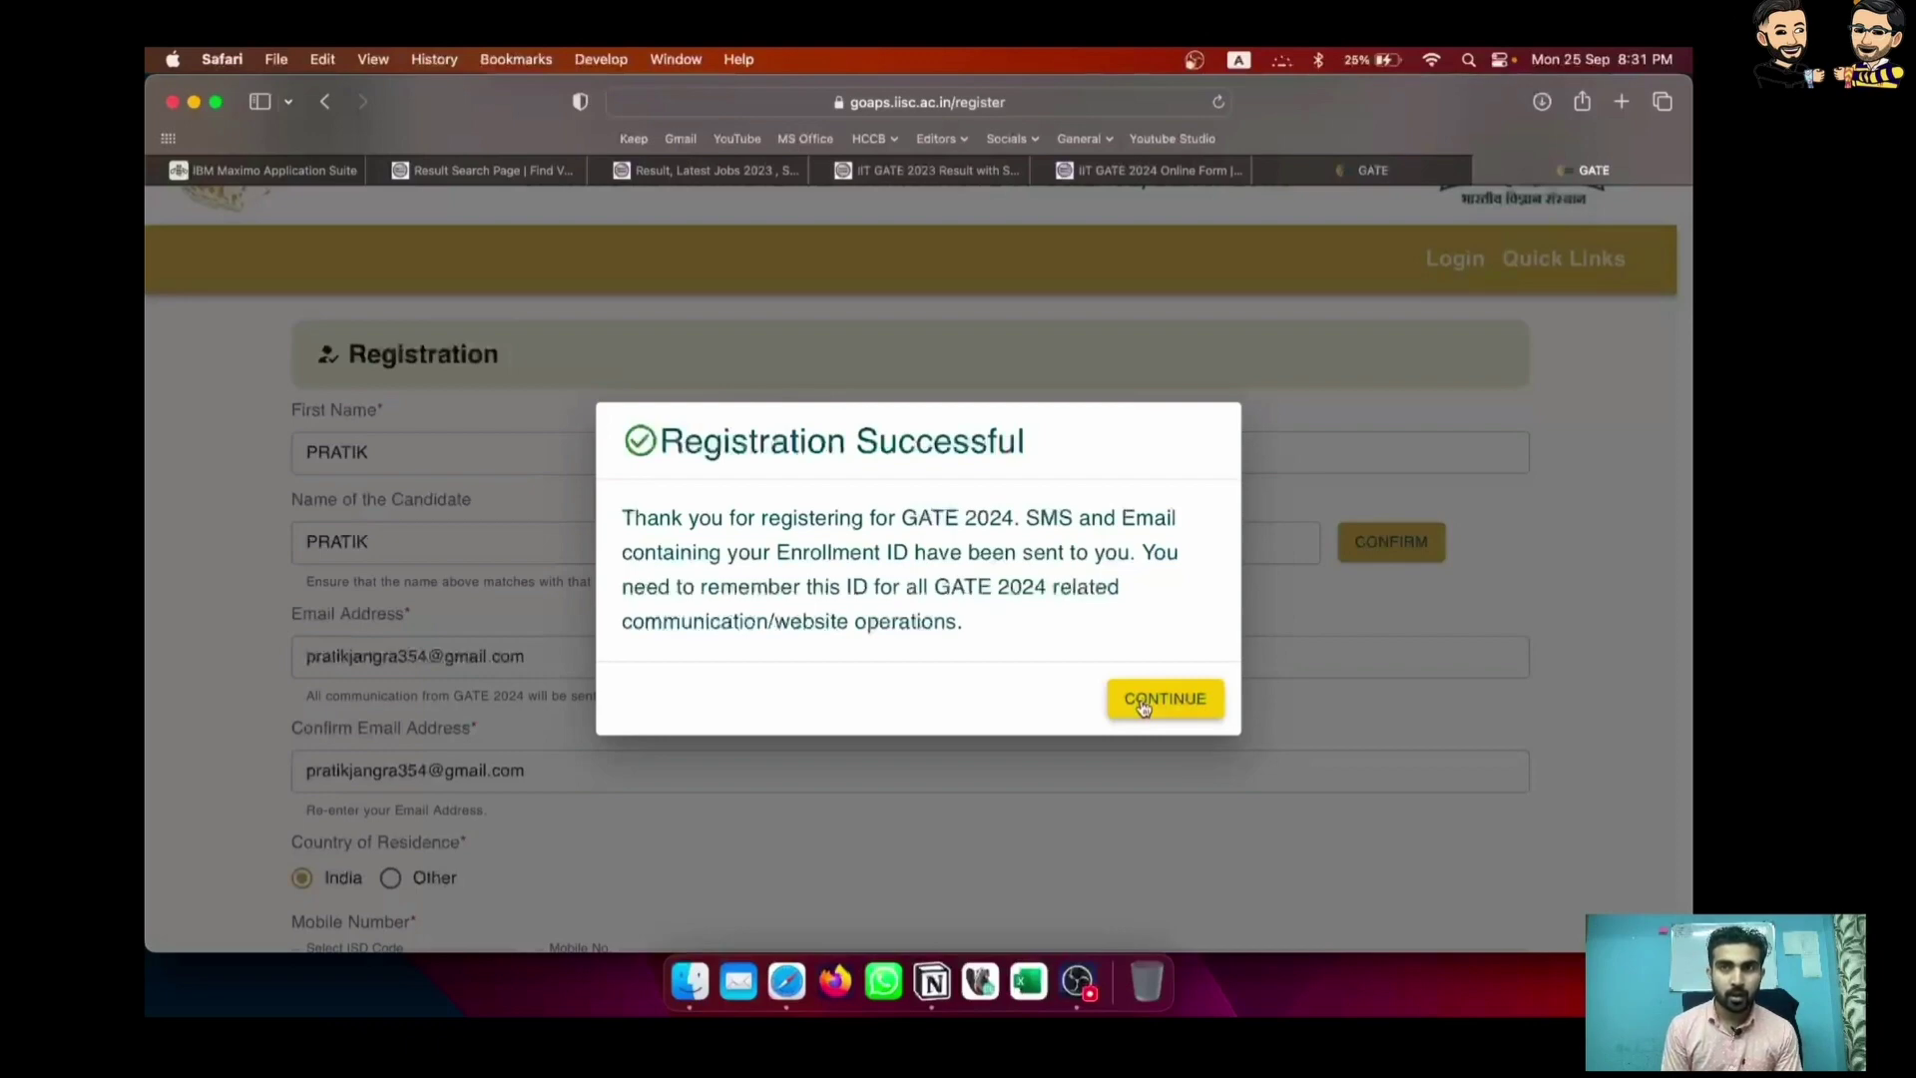
Close the registration confirmation, skip saving the password, and paste the enrollment ID into login
click(1144, 706)
click(937, 596)
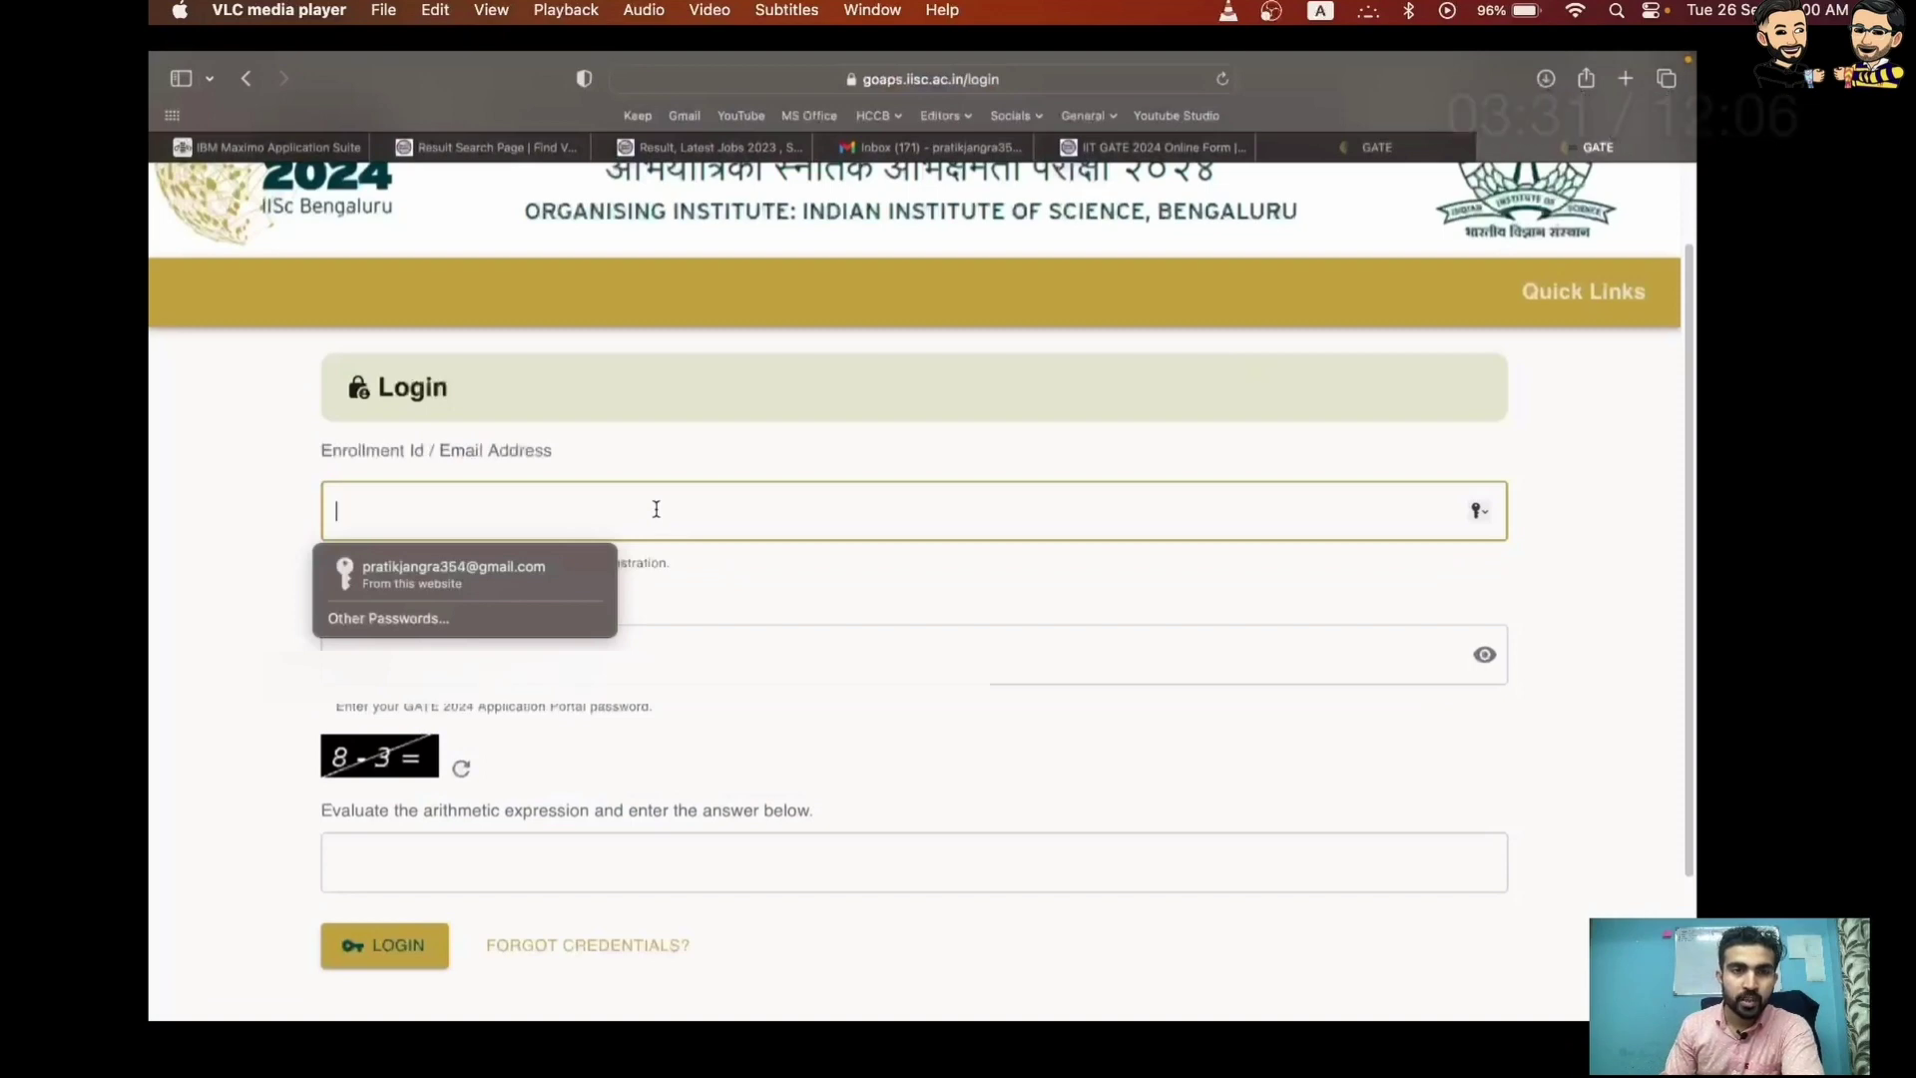
key(super+v)
click(569, 641)
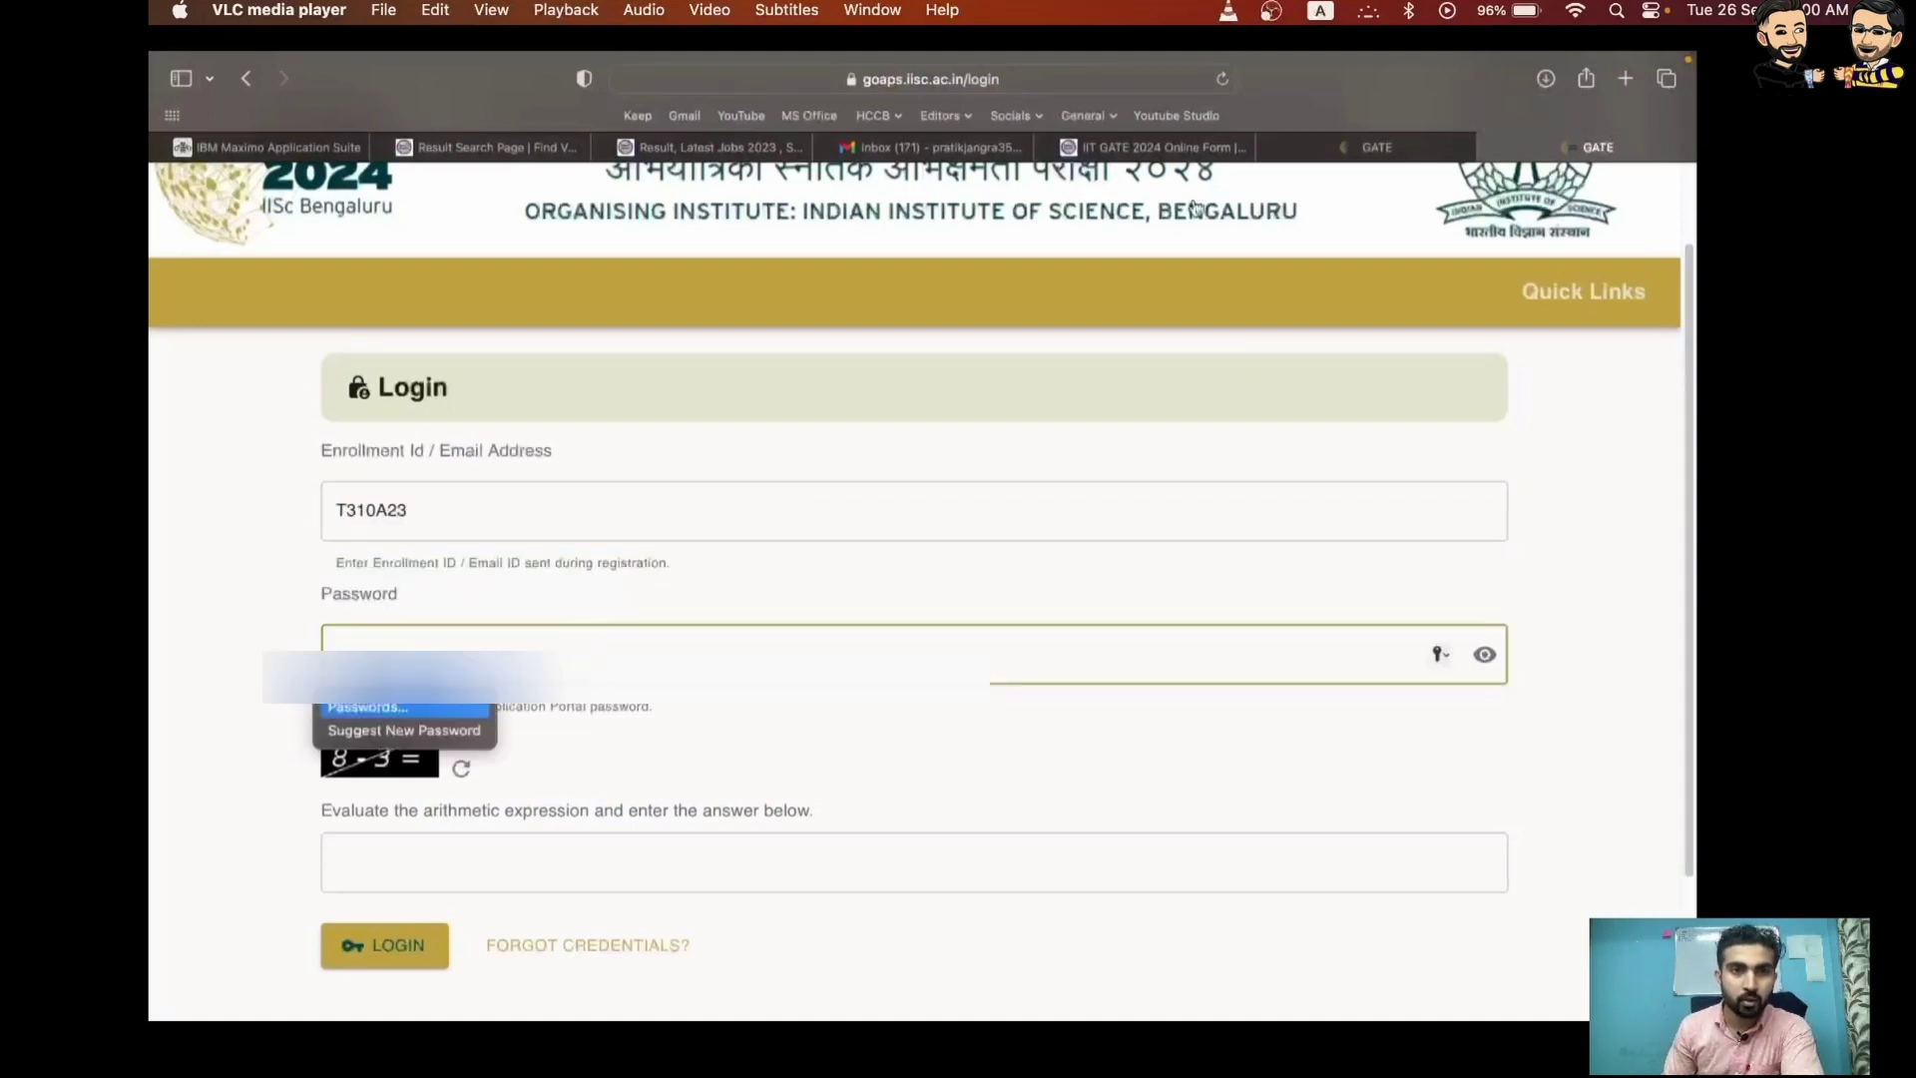
In Gmail, select the verification OTP from the GATE 2024 enrollment email
click(923, 149)
scroll(766, 935, down, 2)
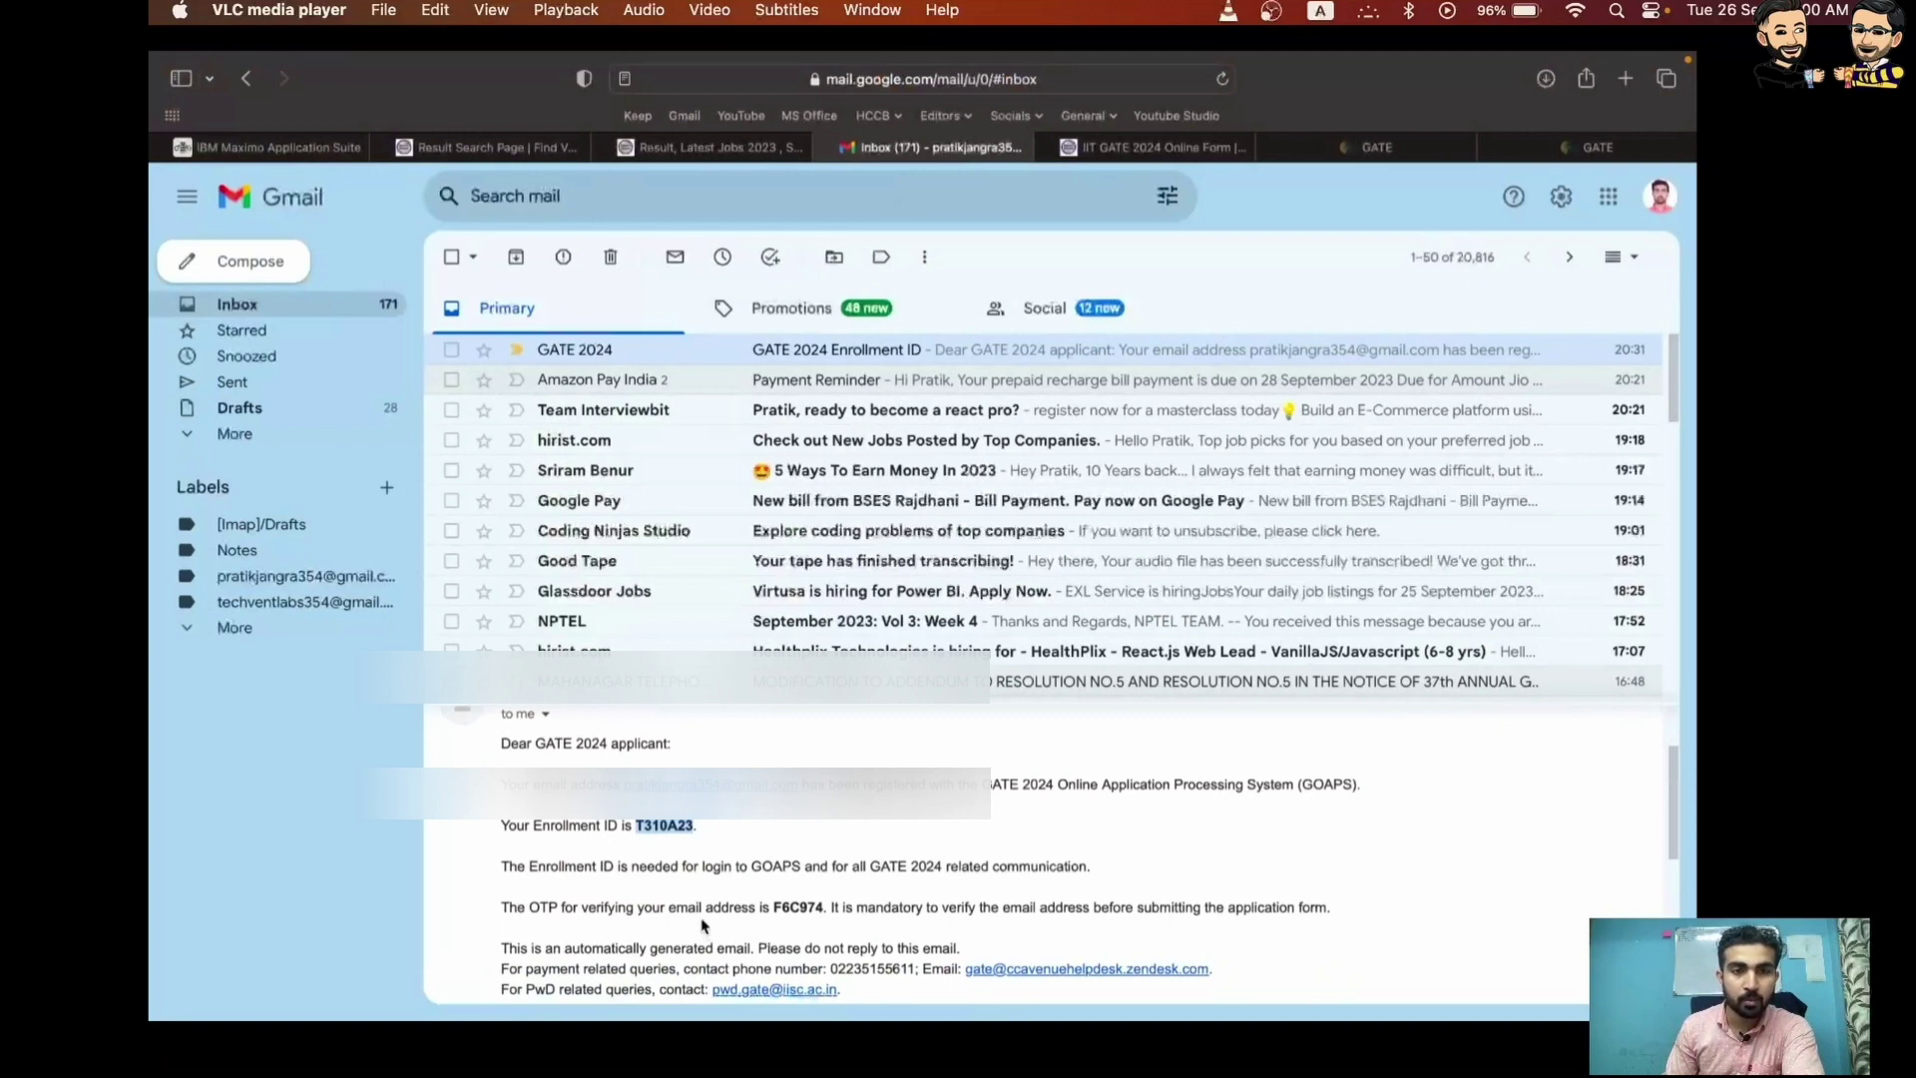
drag(775, 912, 823, 915)
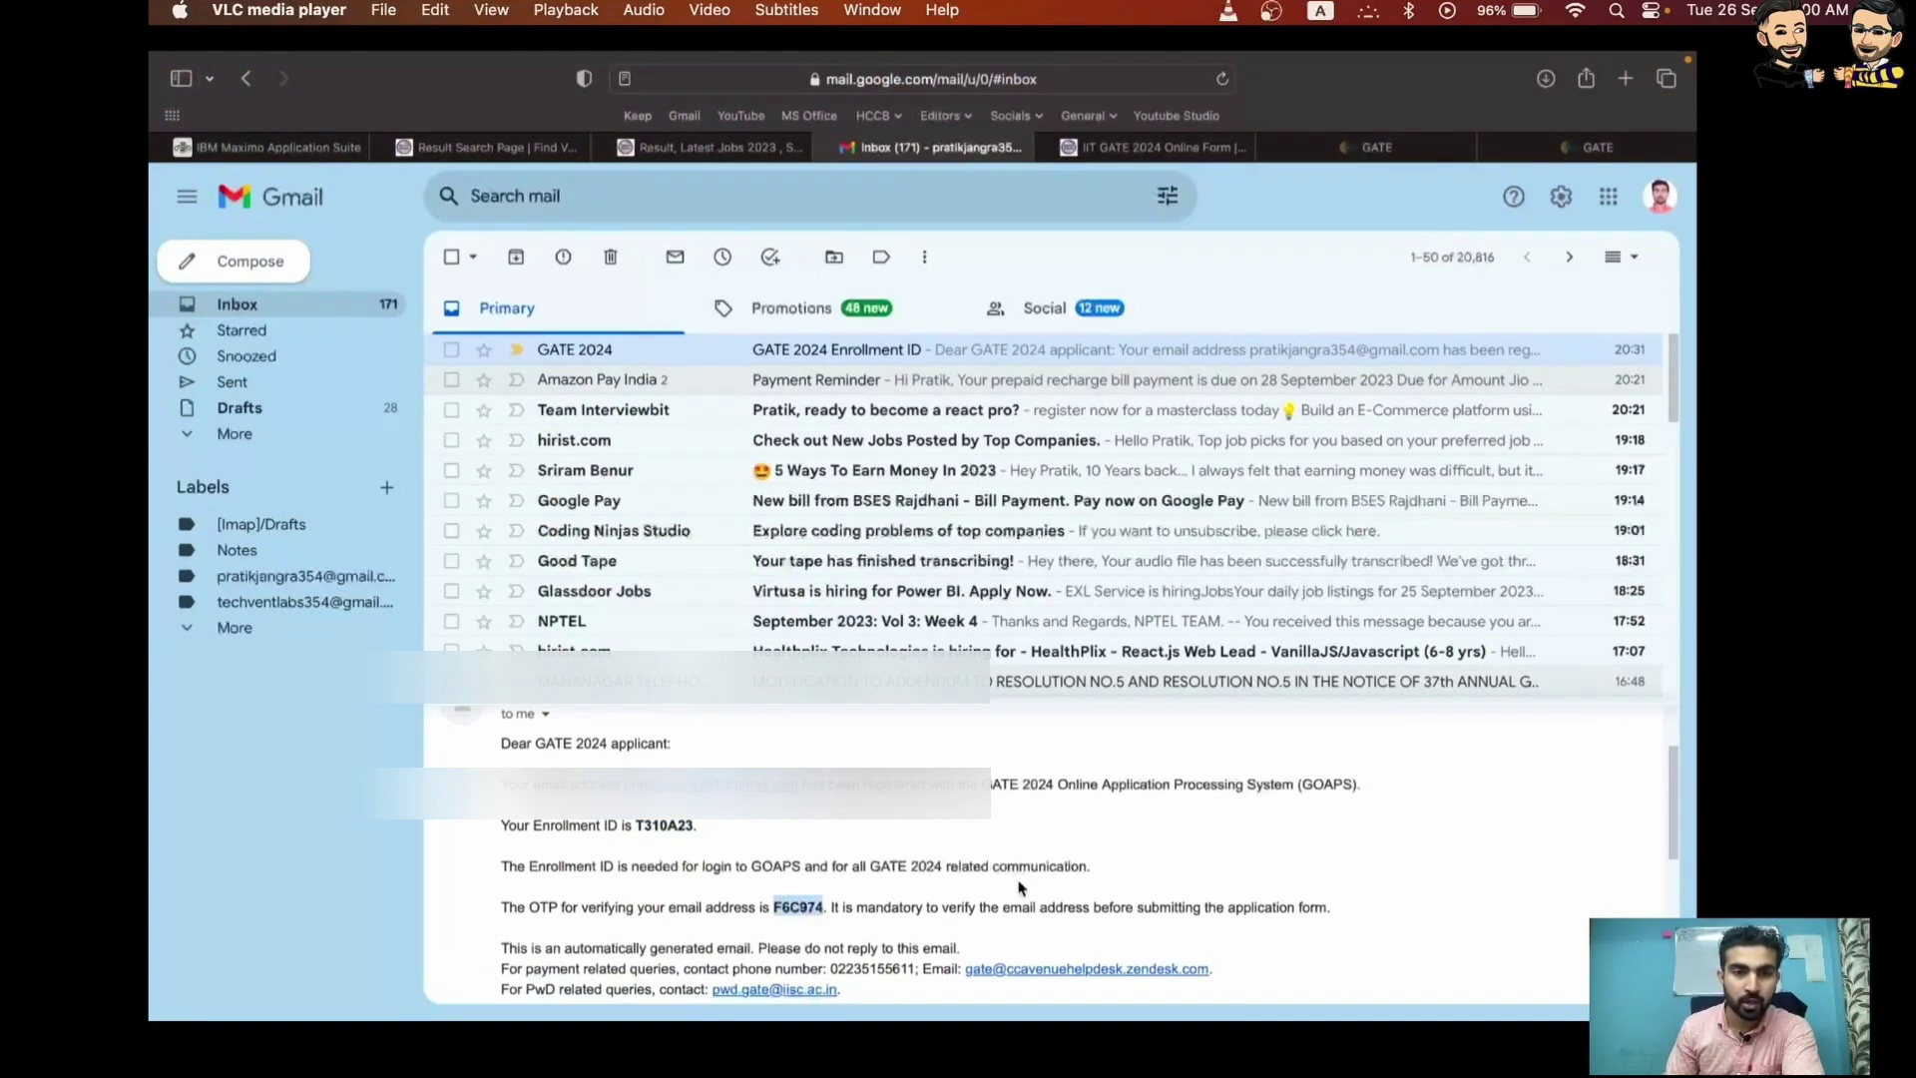
key(Right)
key(Right)
key(Right)
key(Right)
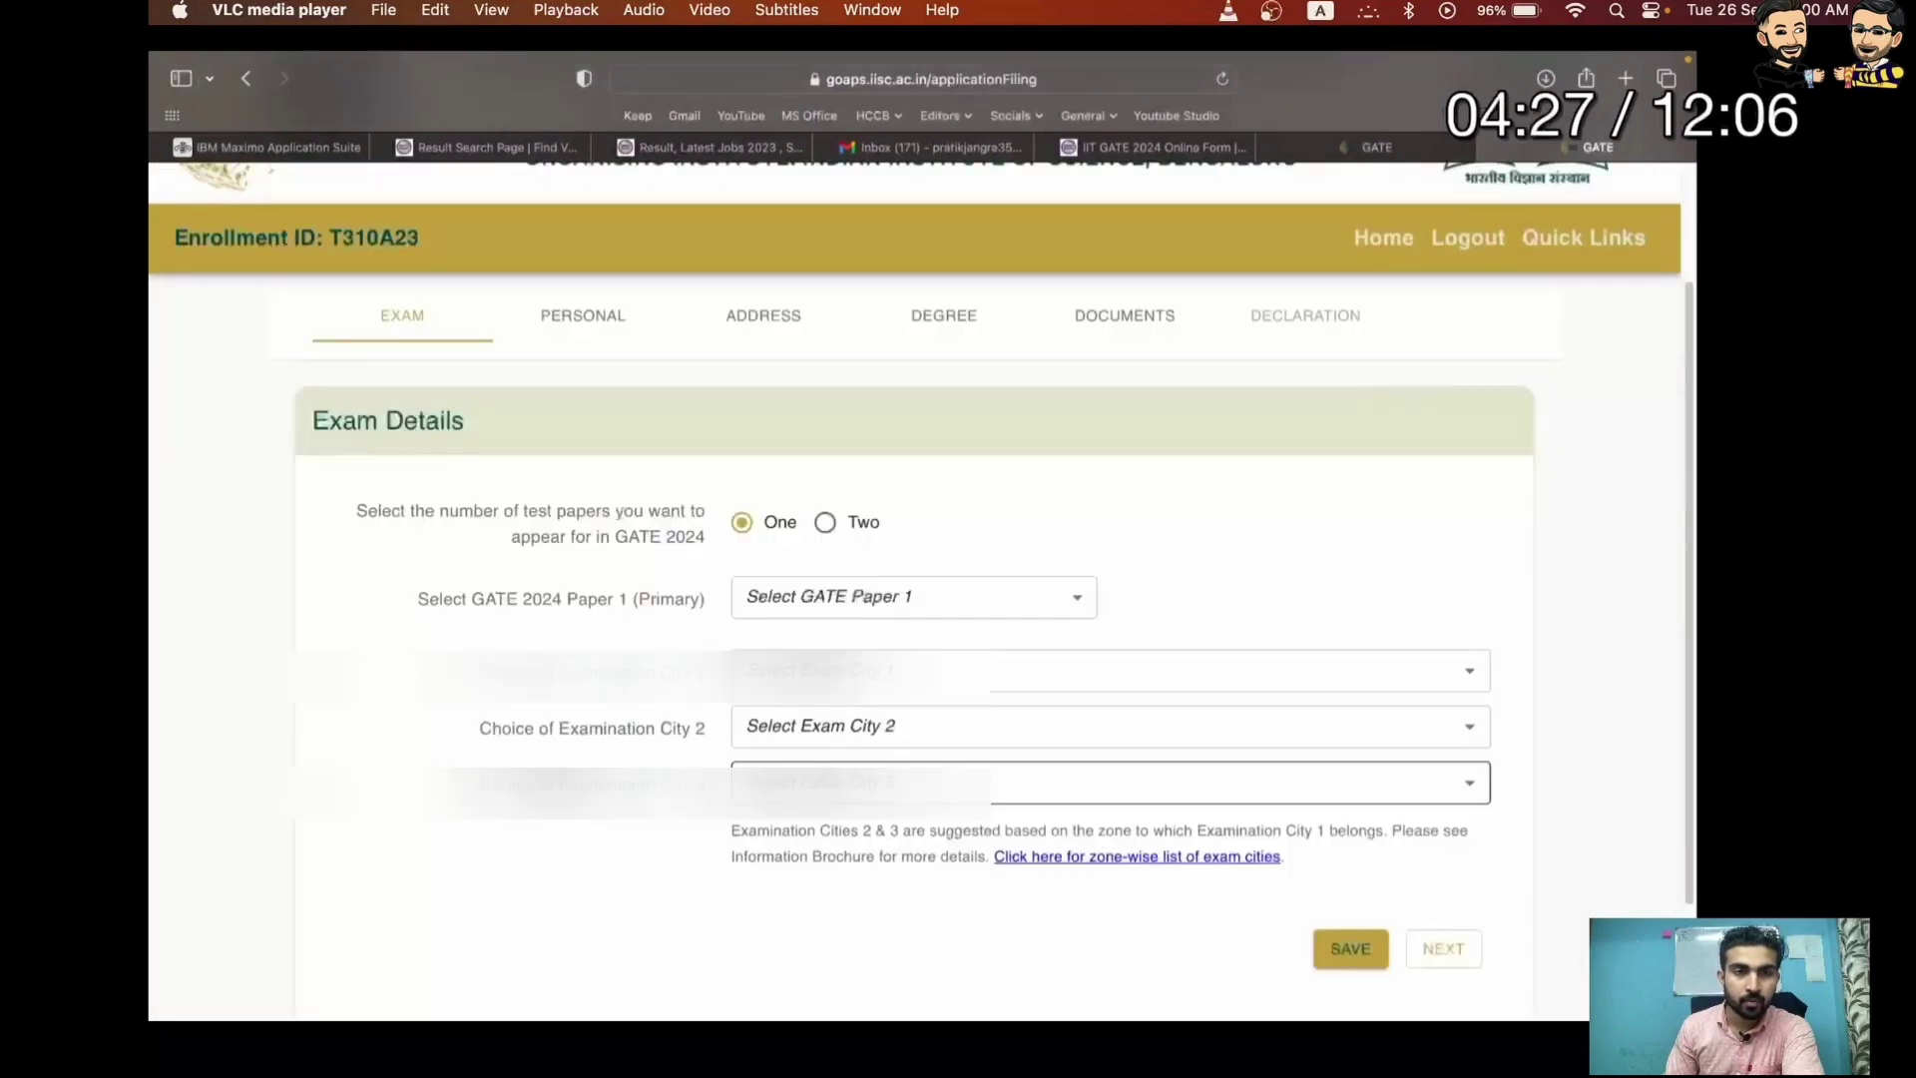
Choose Computer Science and Information Technology (CS) as GATE Paper 1 and list Examination City 1 options
key(Left)
key(Left)
key(Left)
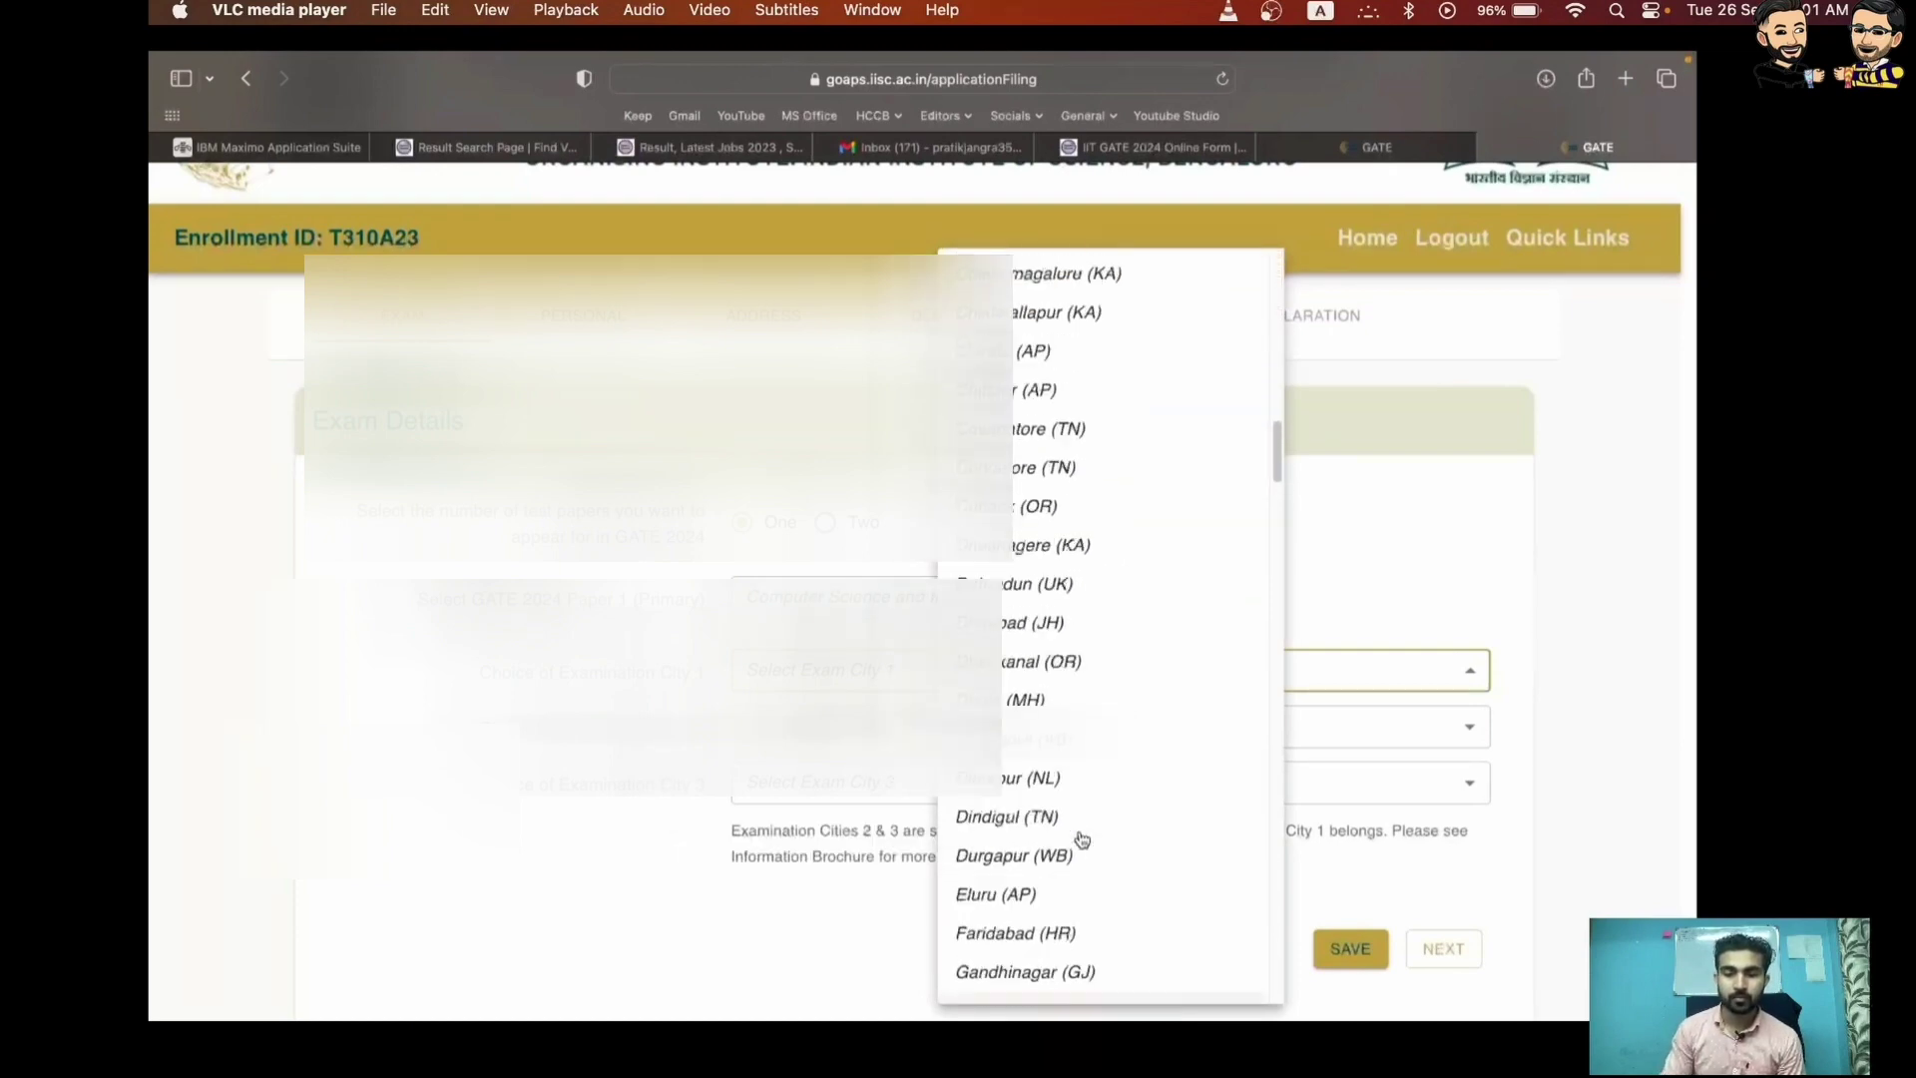
key(Right)
key(Right)
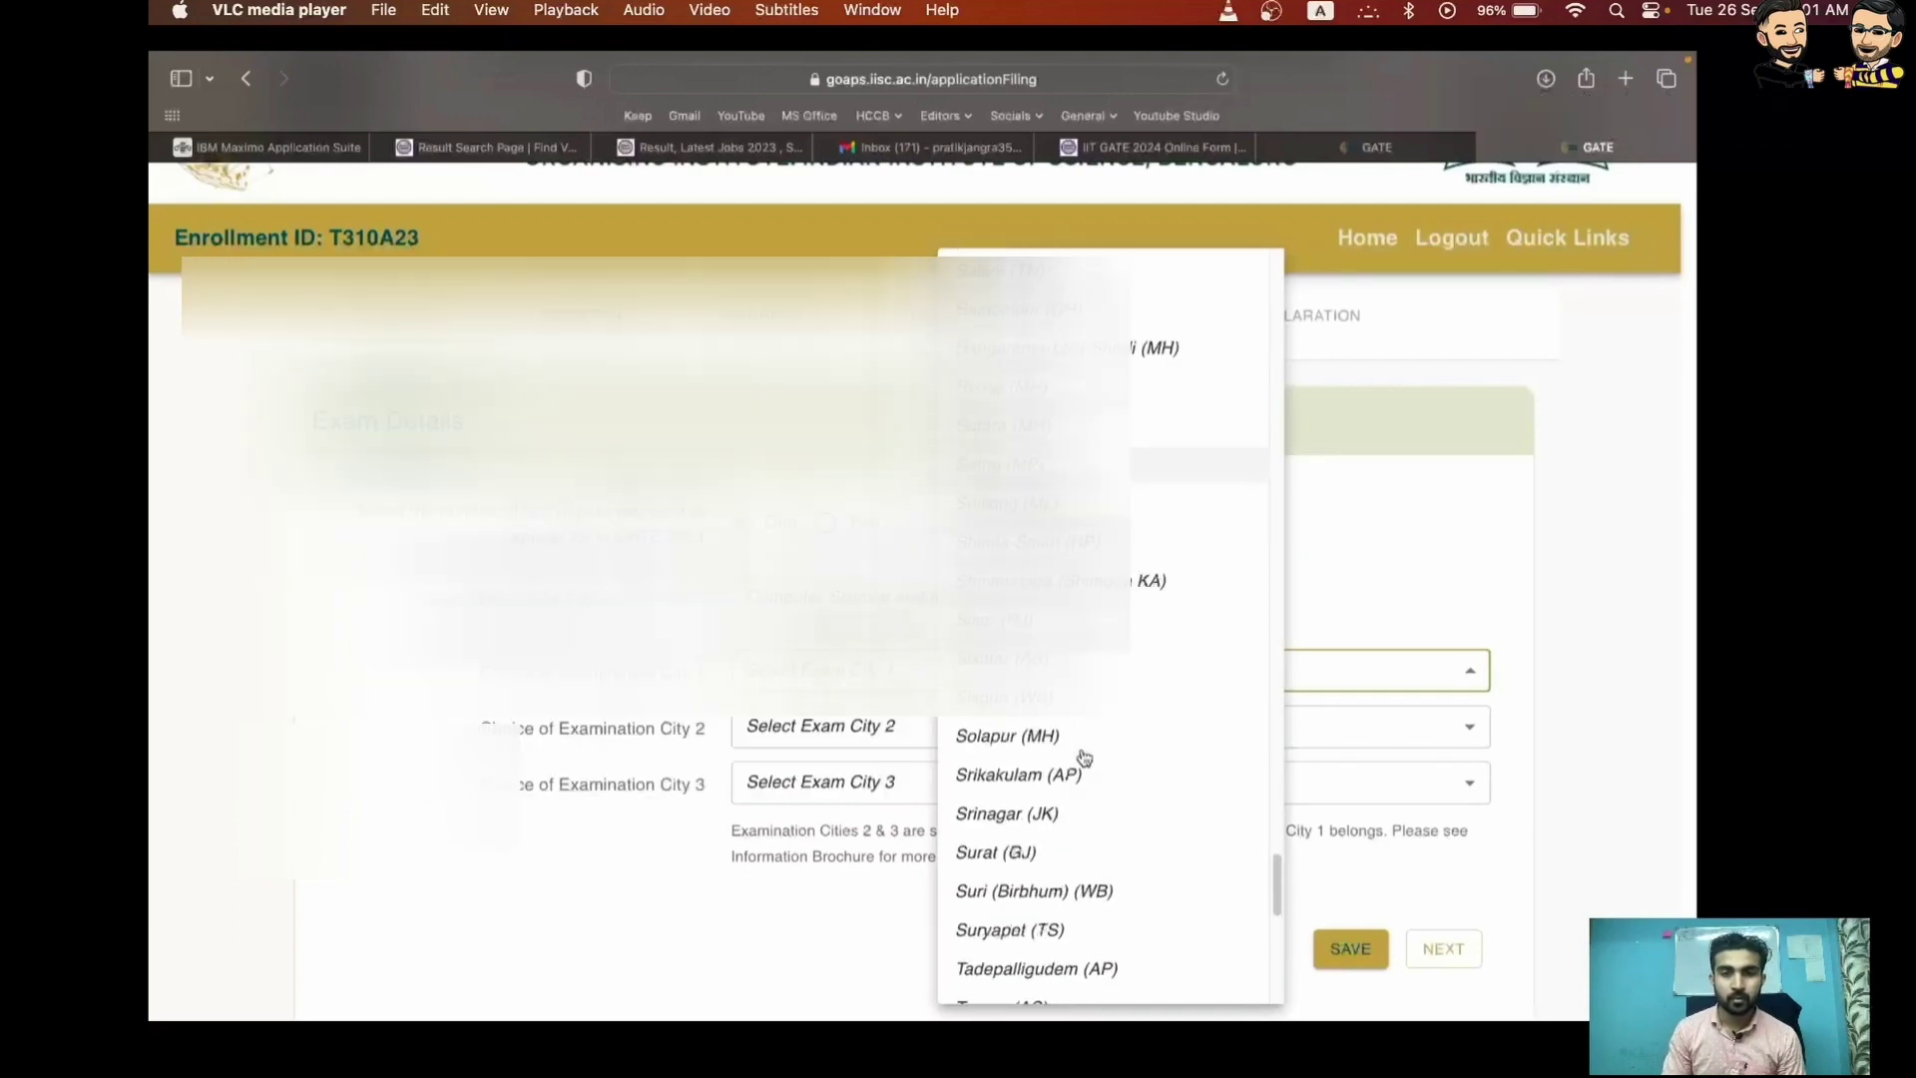
Pick the exam cities, then set birth date 1 January 2000, Male, Indian, OBC-NCL, Delhi
key(Right)
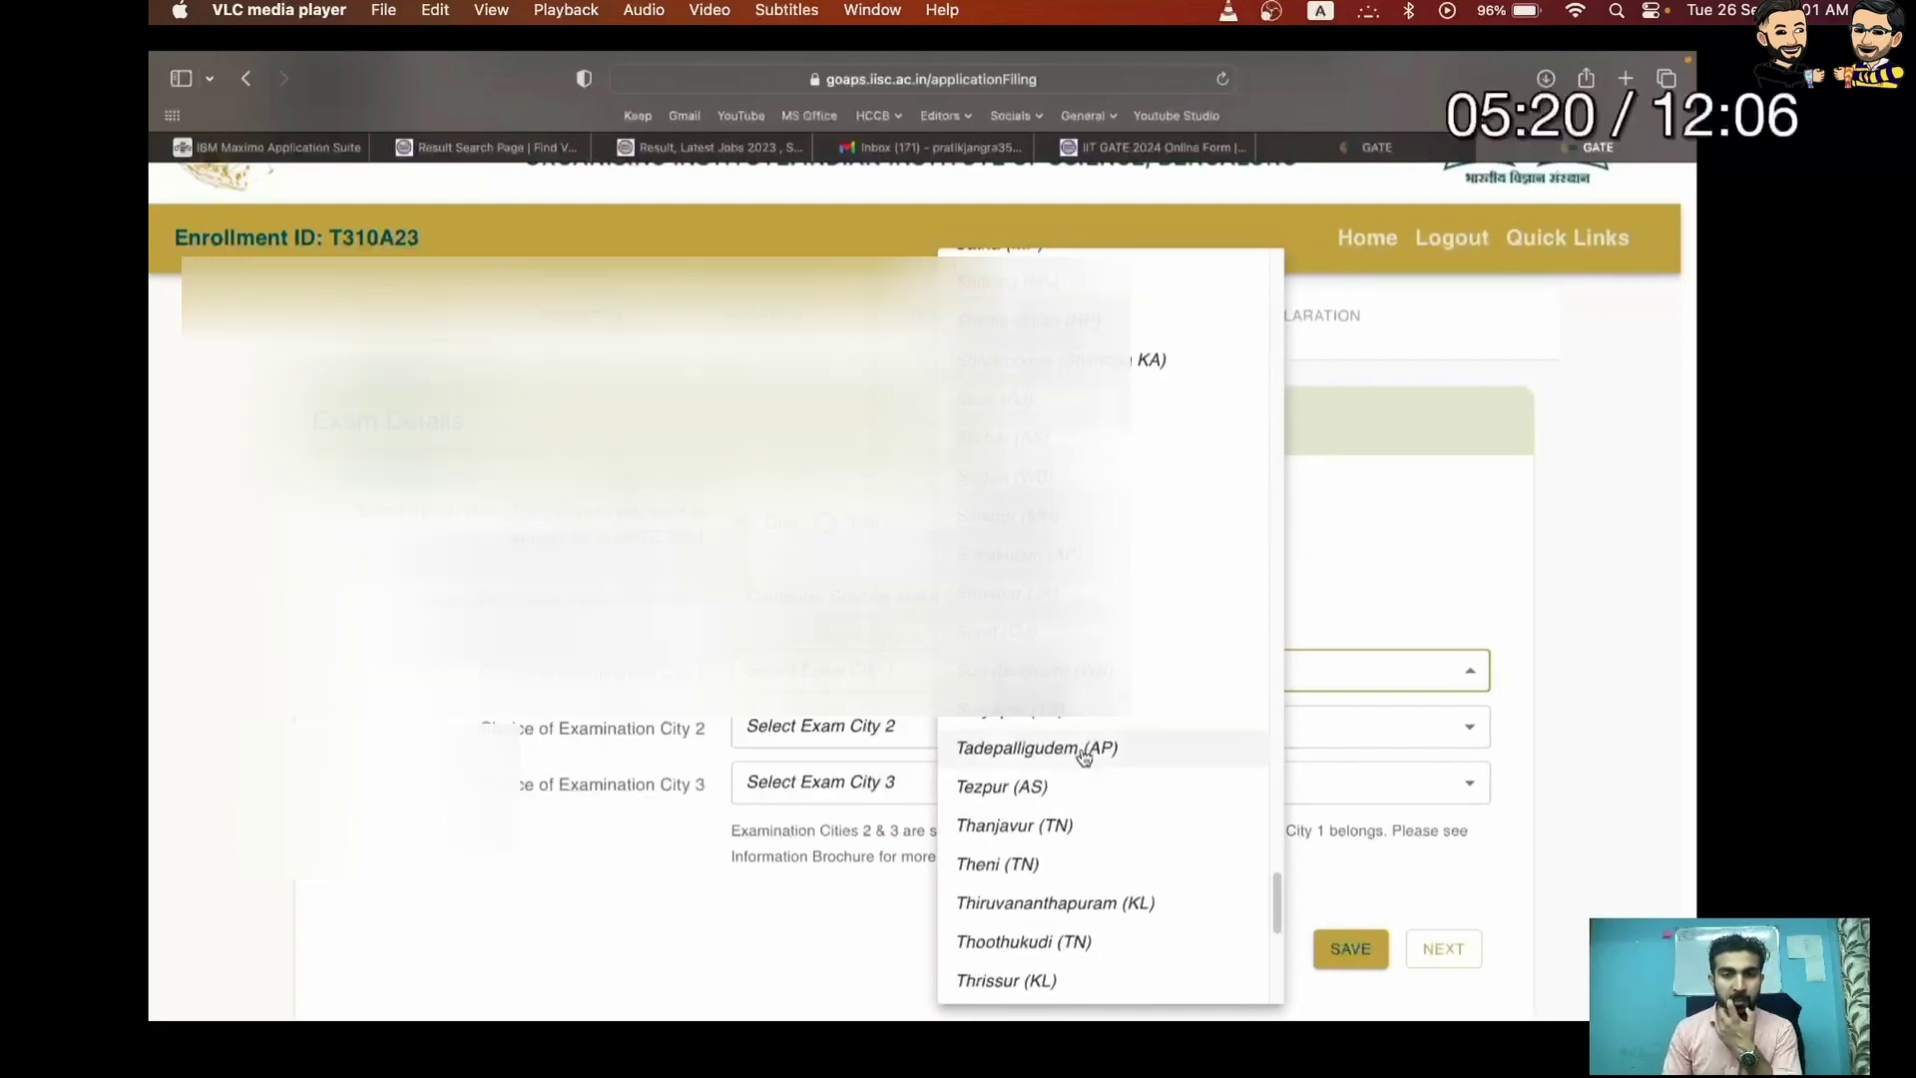
key(Right)
key(Right)
key(Right)
key(Left)
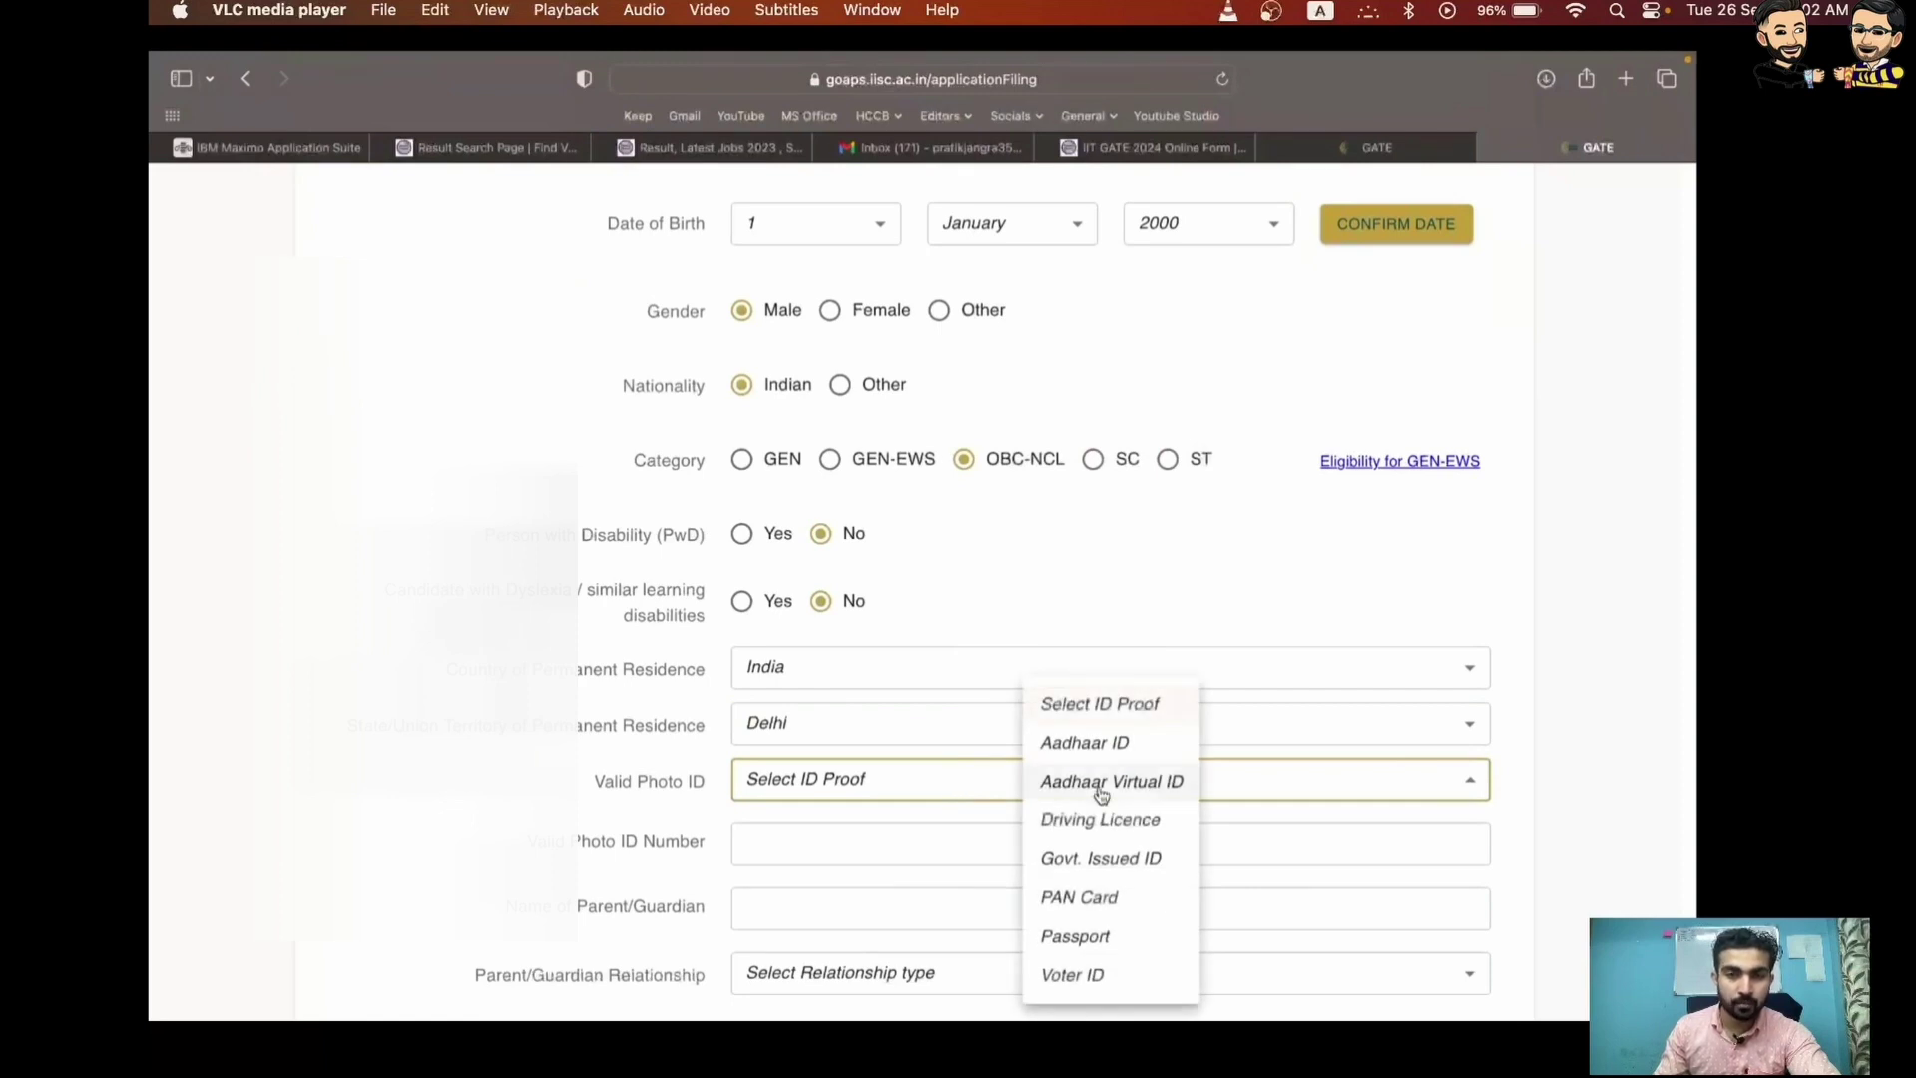
Add the Aadhaar ID number, the father as parent, and the parent's +91 mobile number, then save
key(super+Right)
key(super+Right)
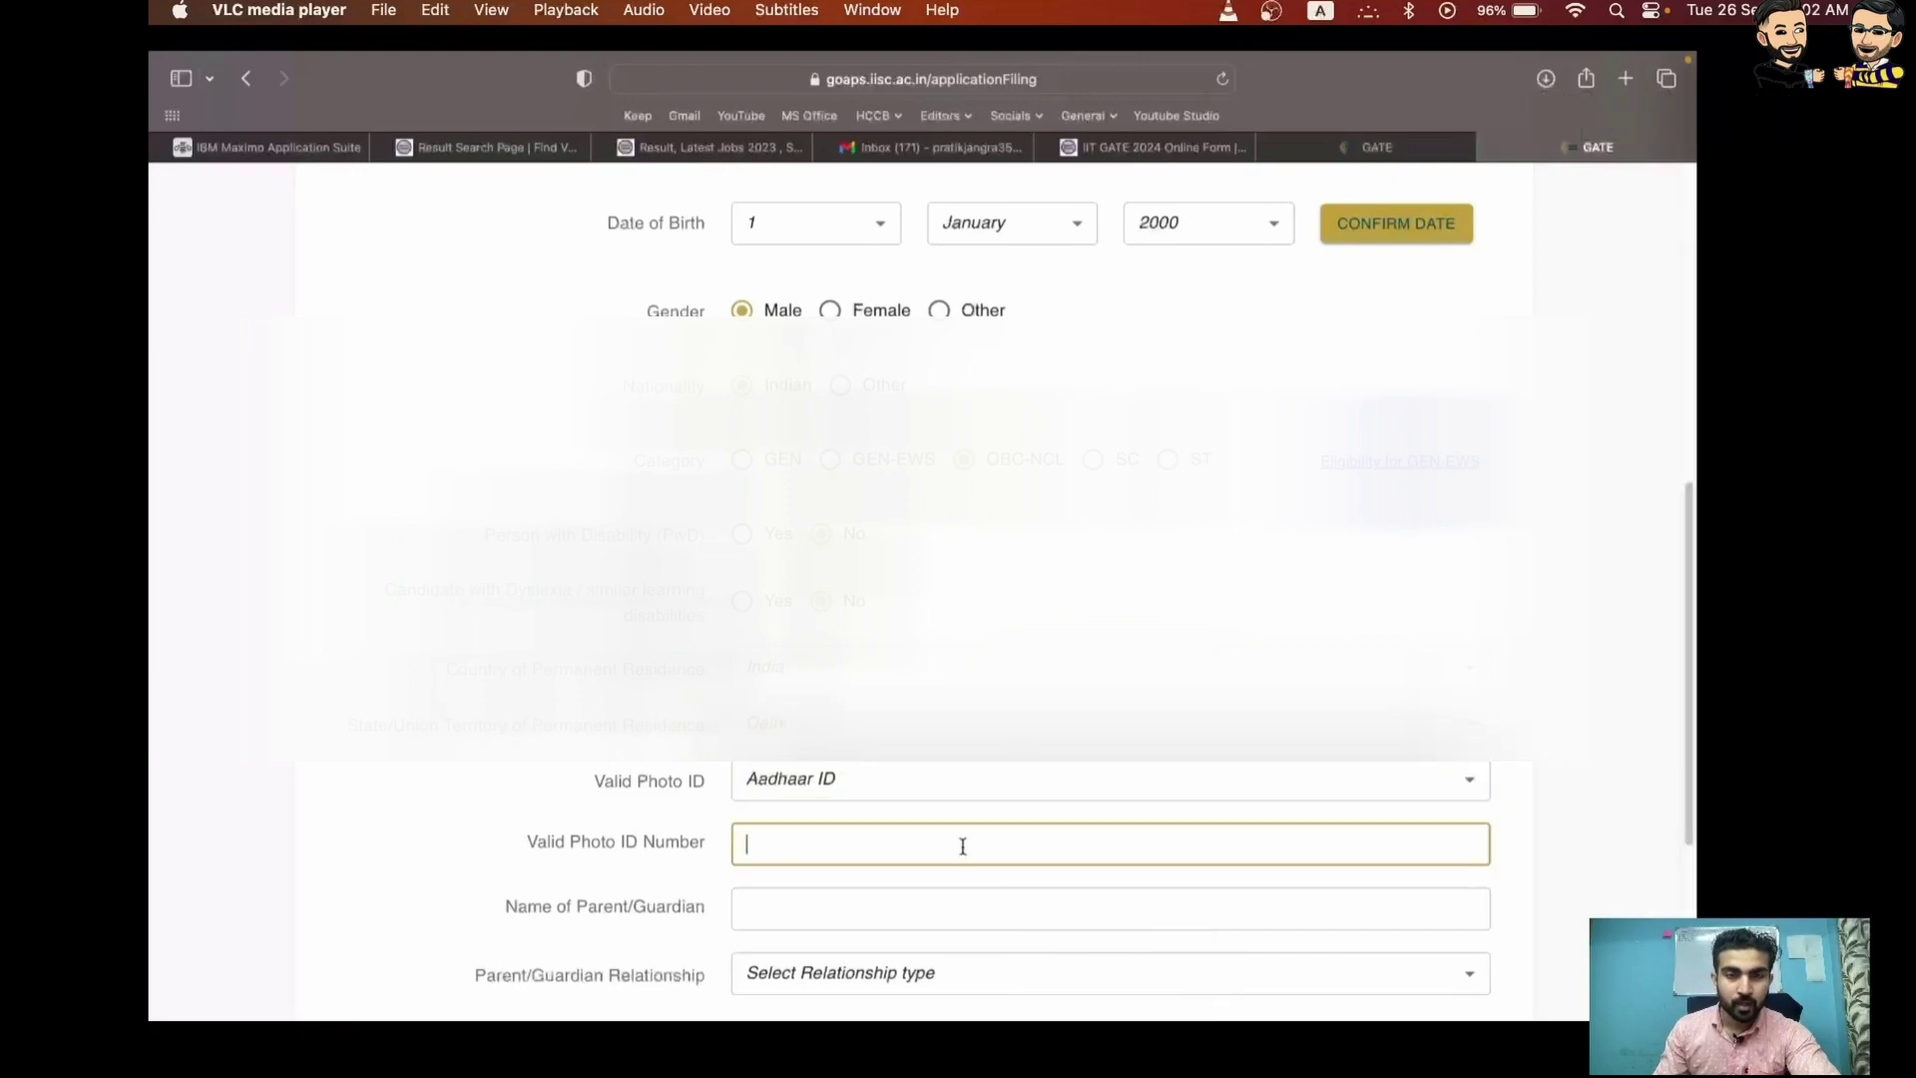
key(super+Right)
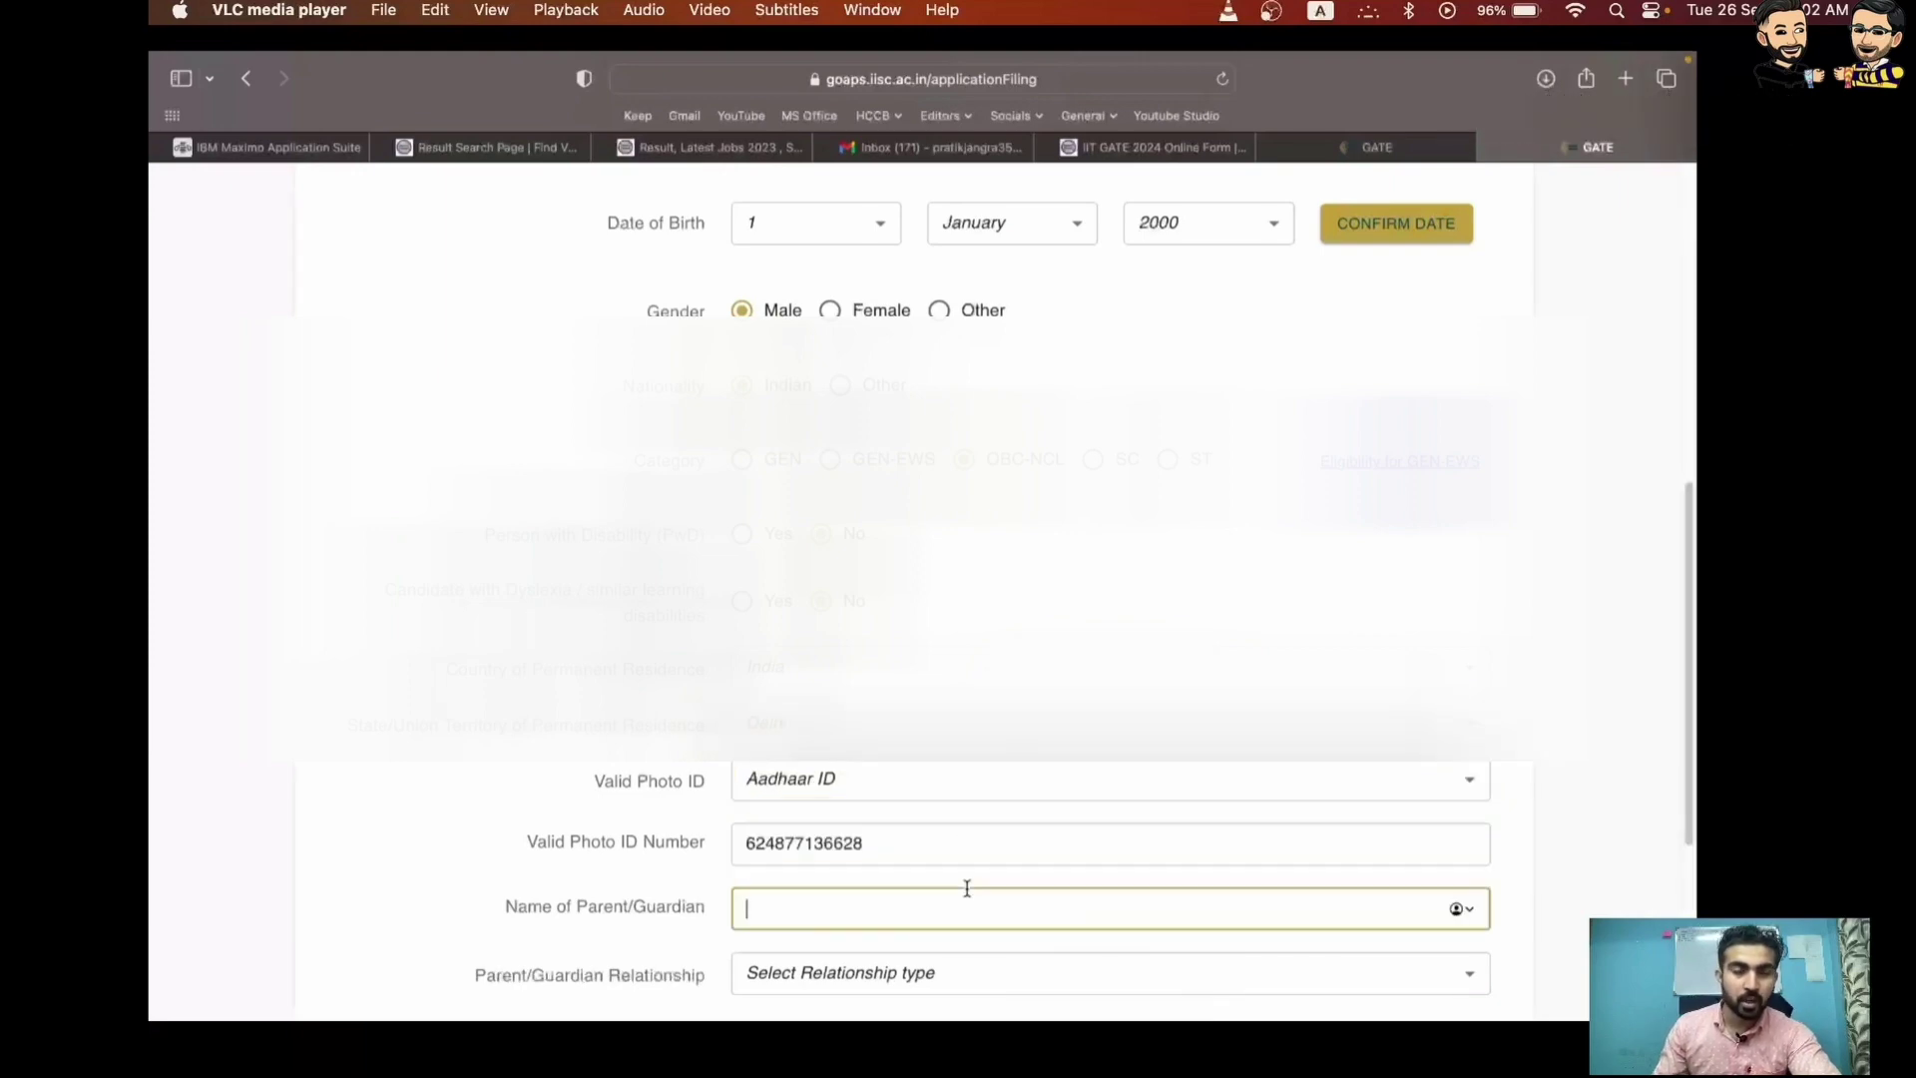
key(super+Right)
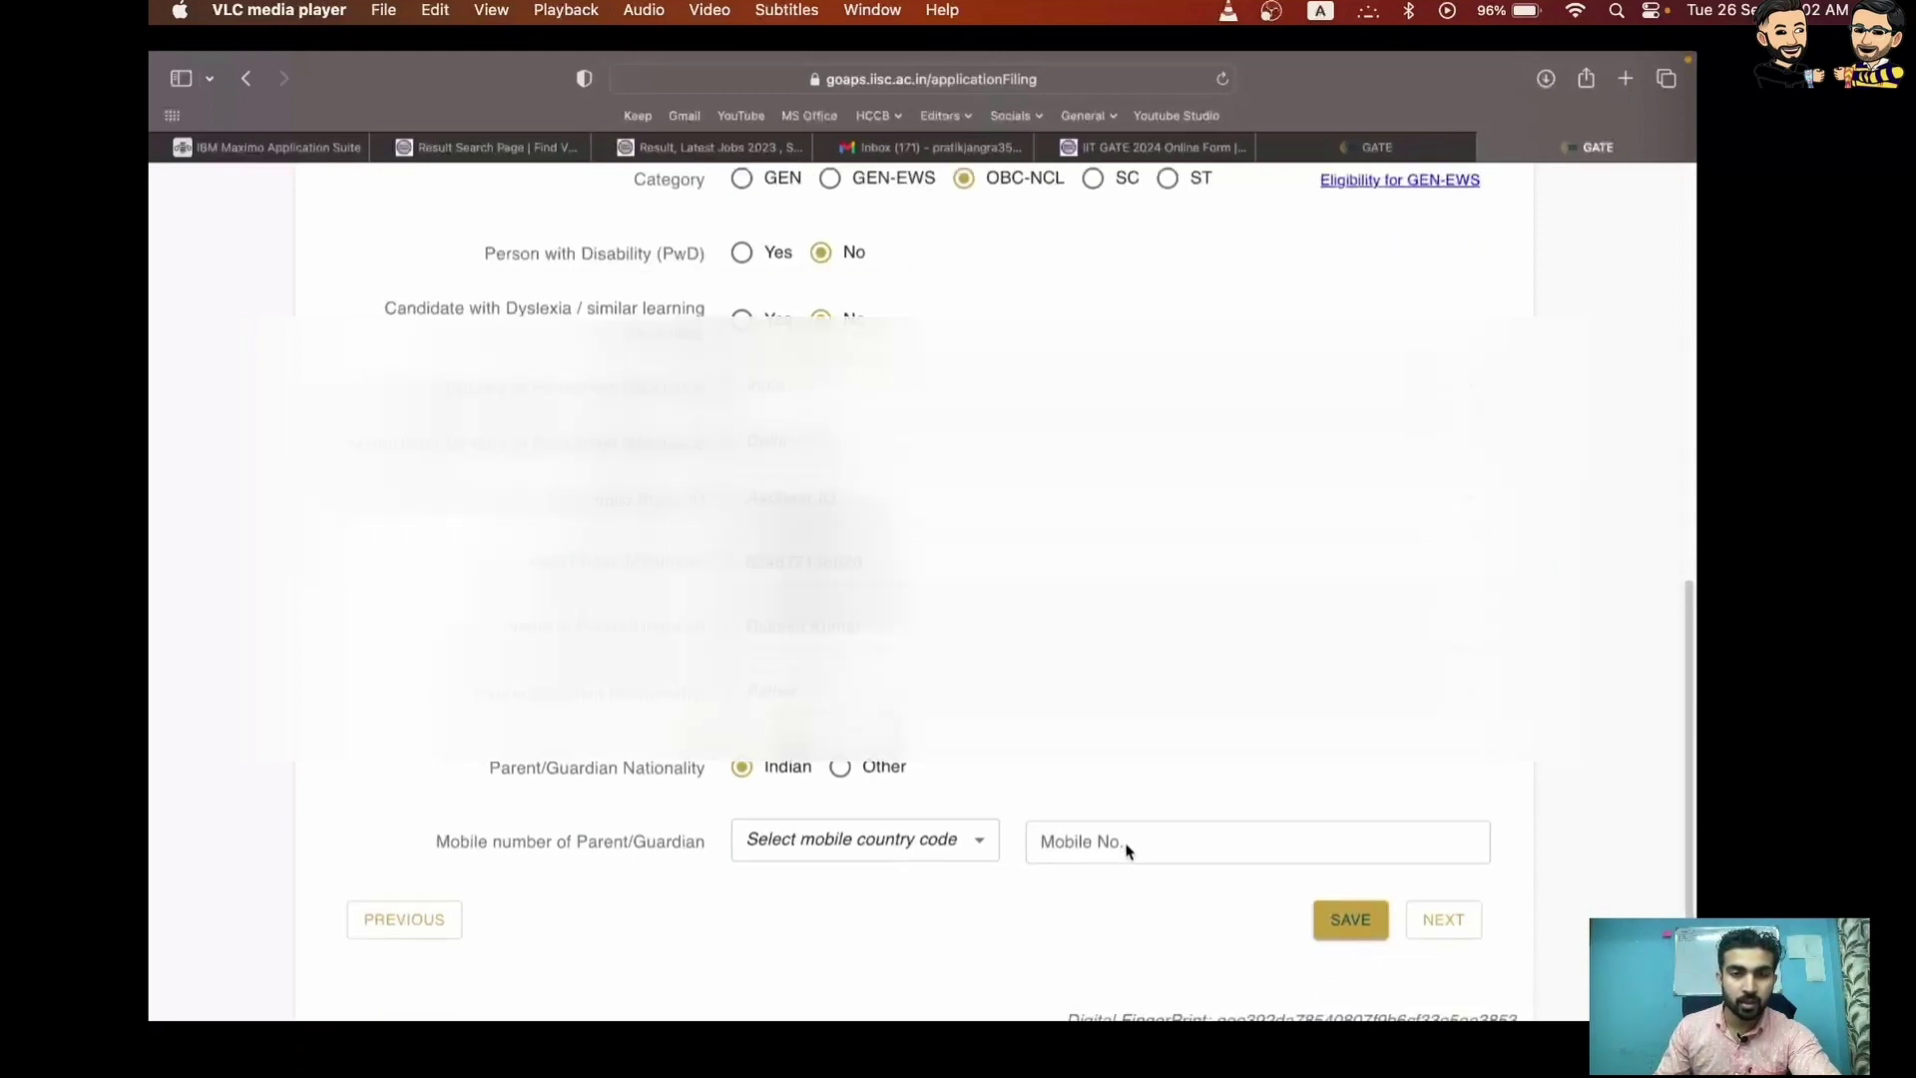
scroll(925, 818, down, 5)
scroll(925, 819, up, 5)
click(1160, 816)
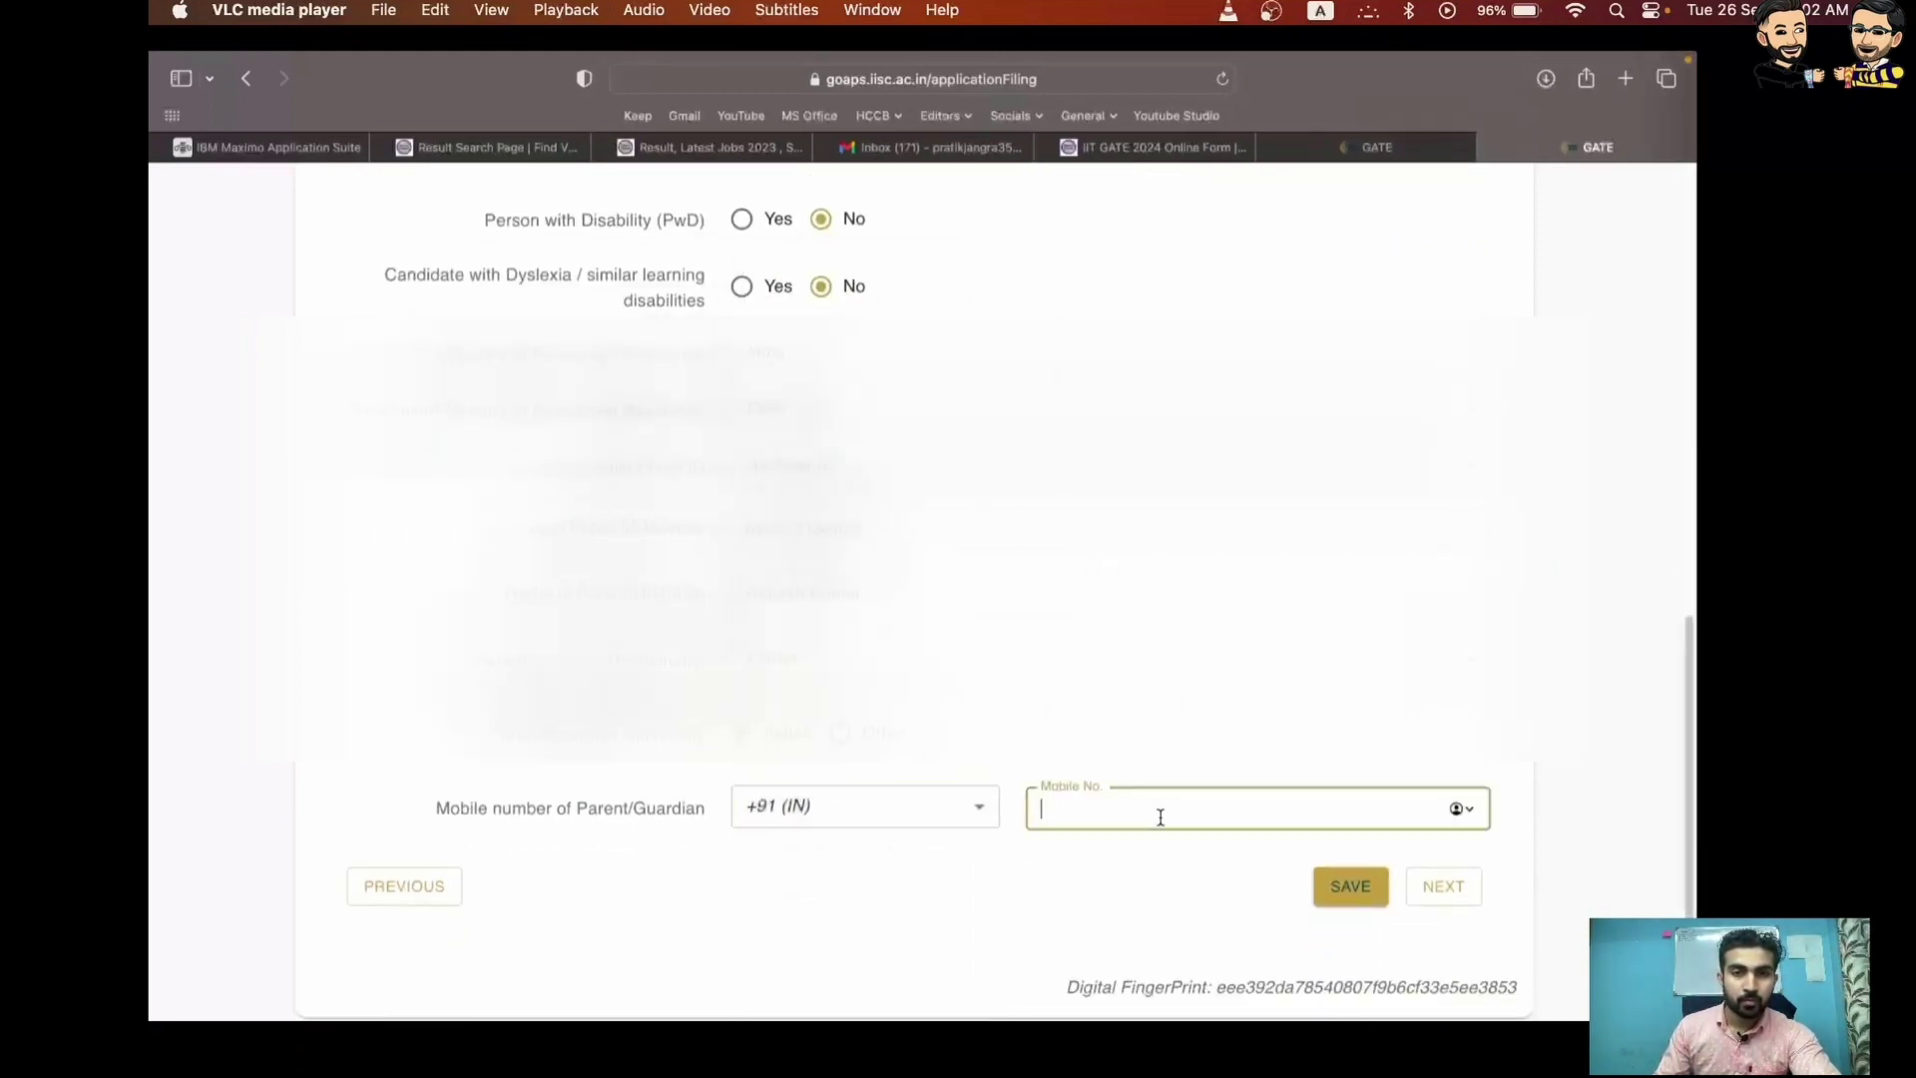
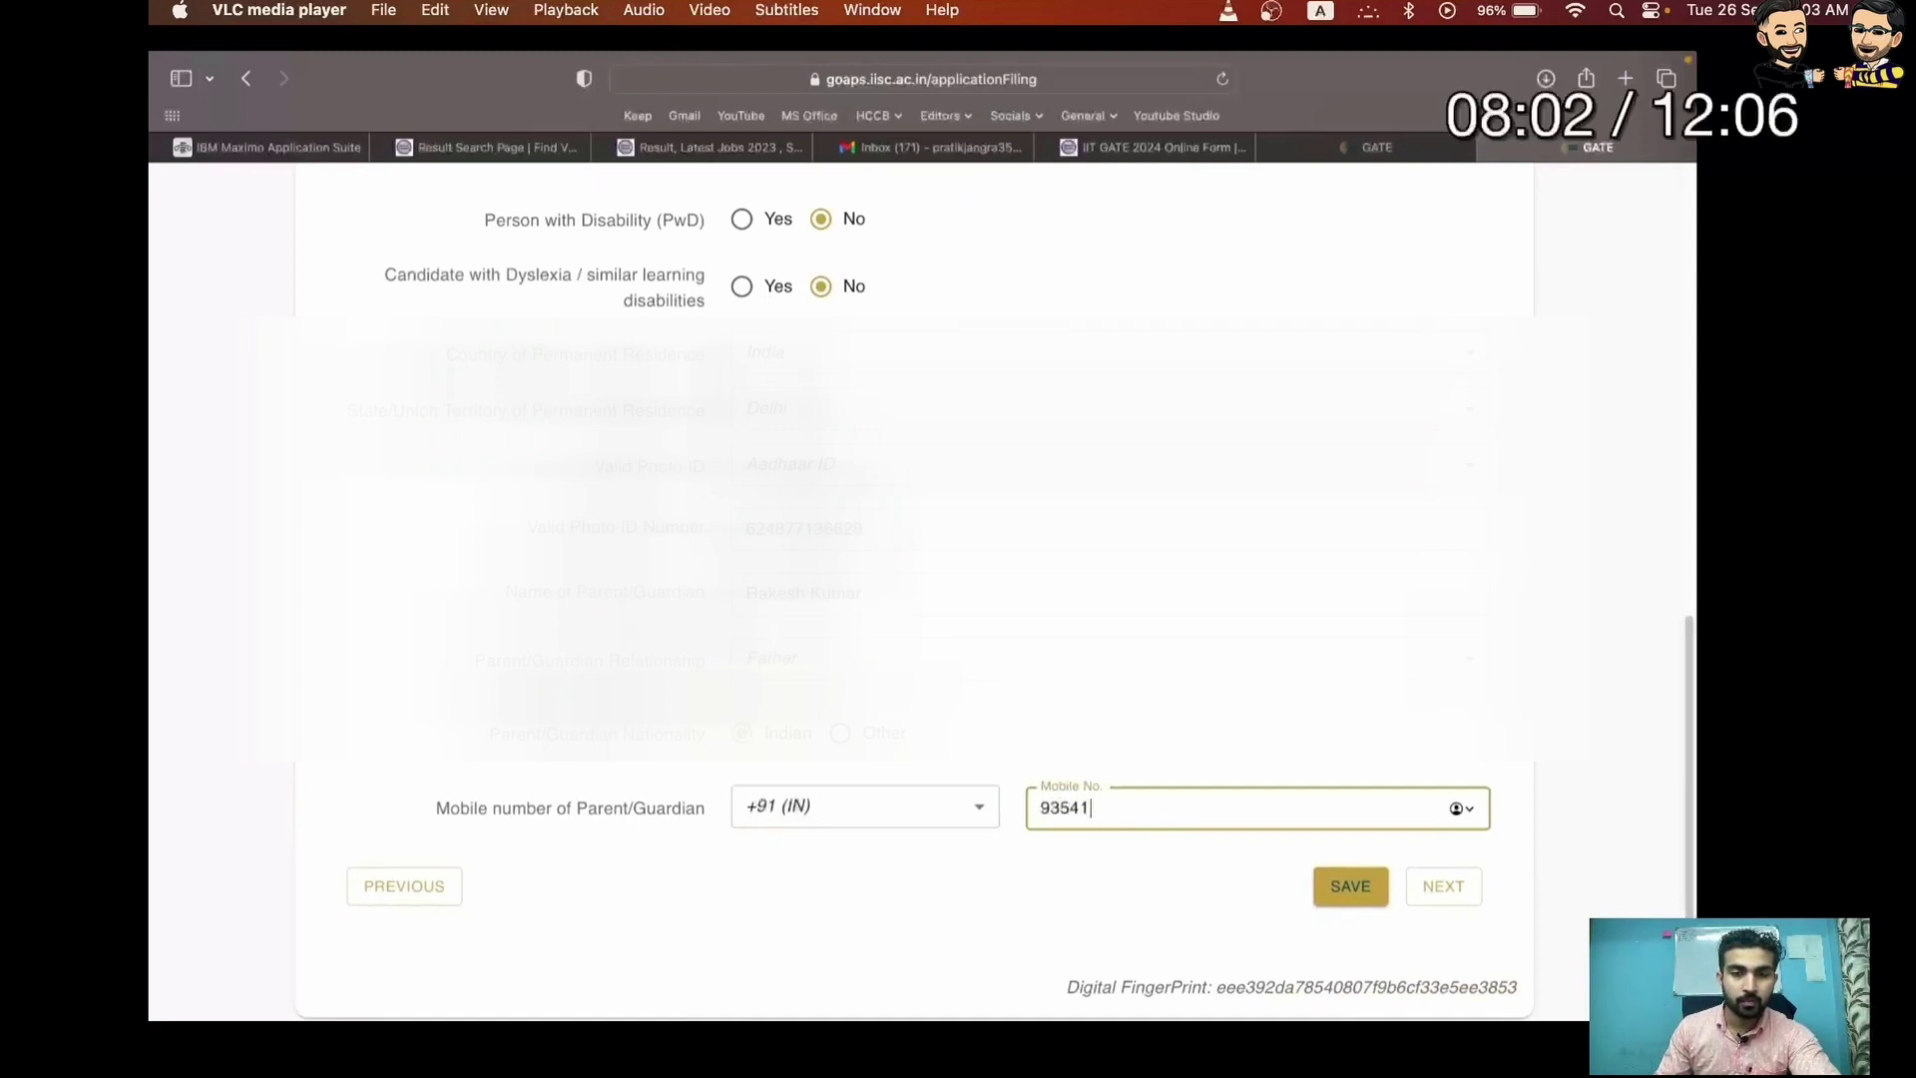
key(Right)
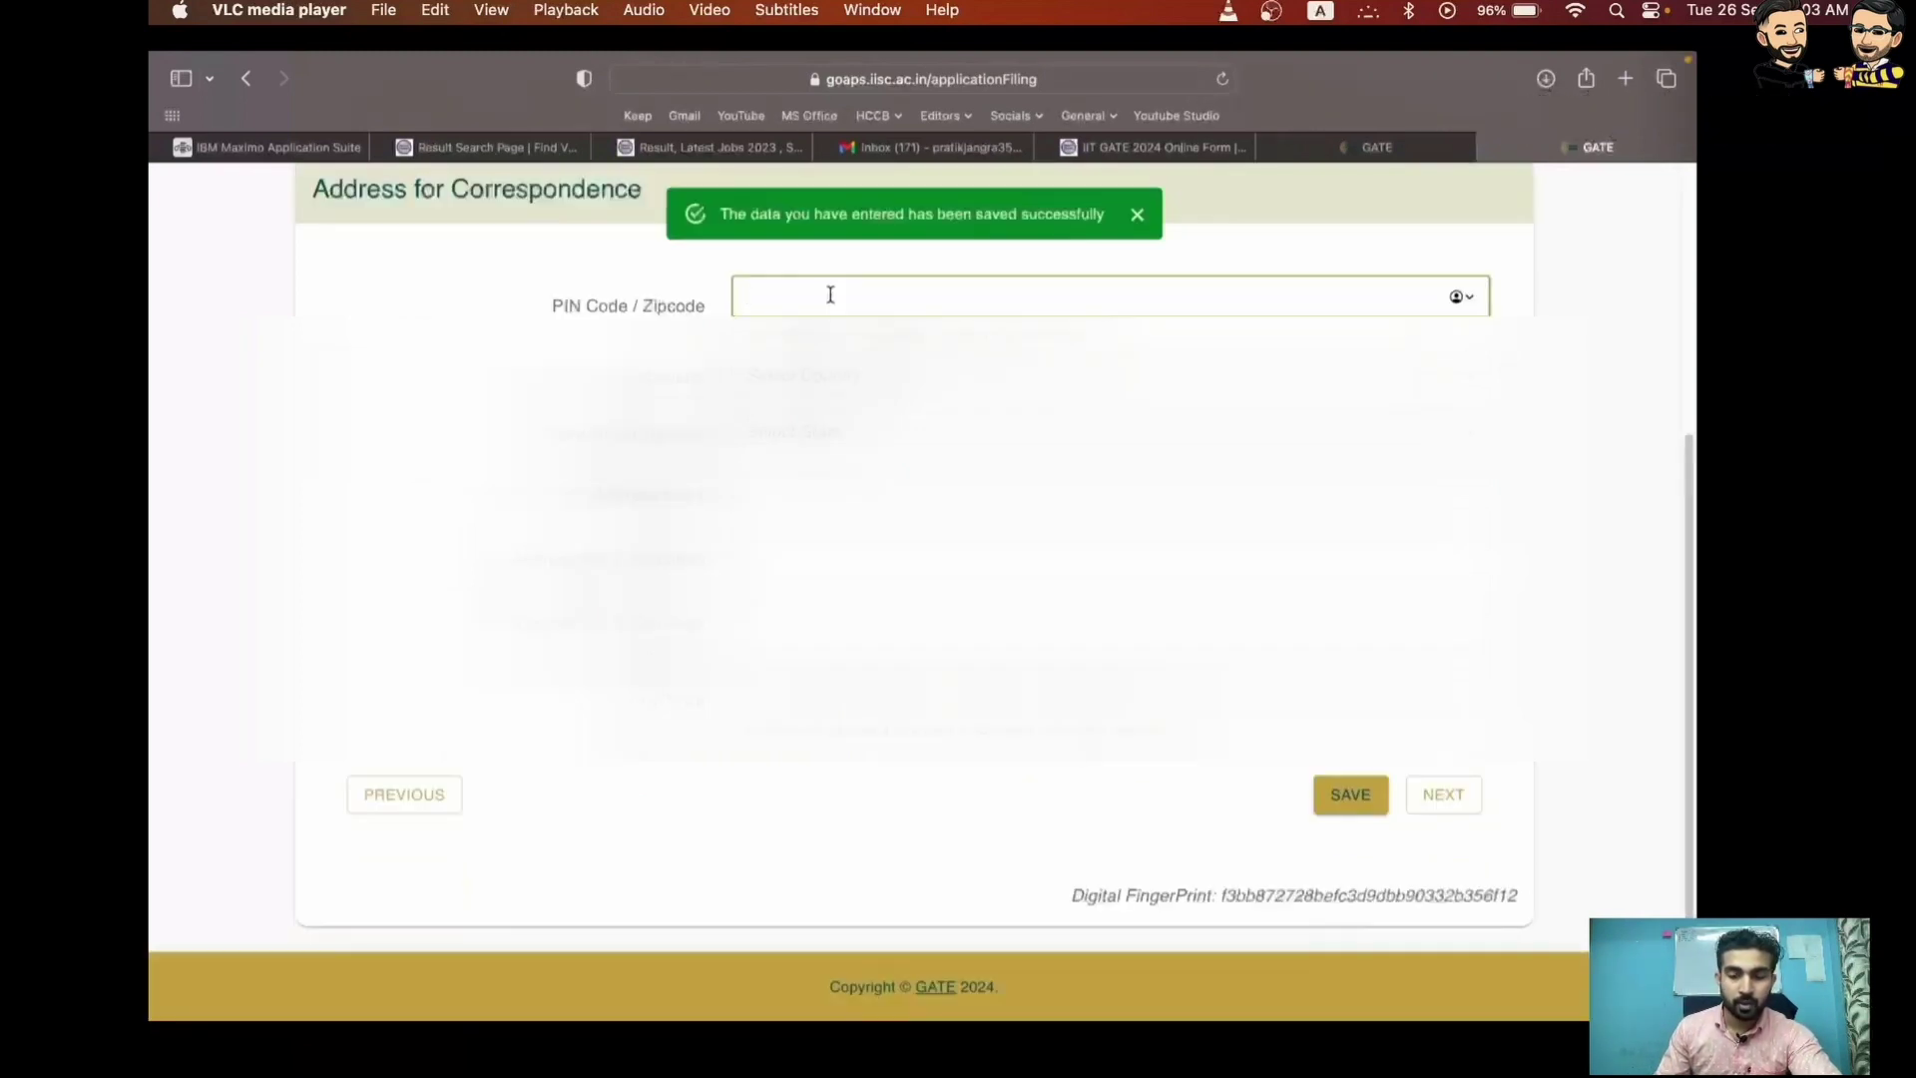
Save the correspondence address with PIN code, address line 1 and corrected city, then enter the college PIN code
key(Left)
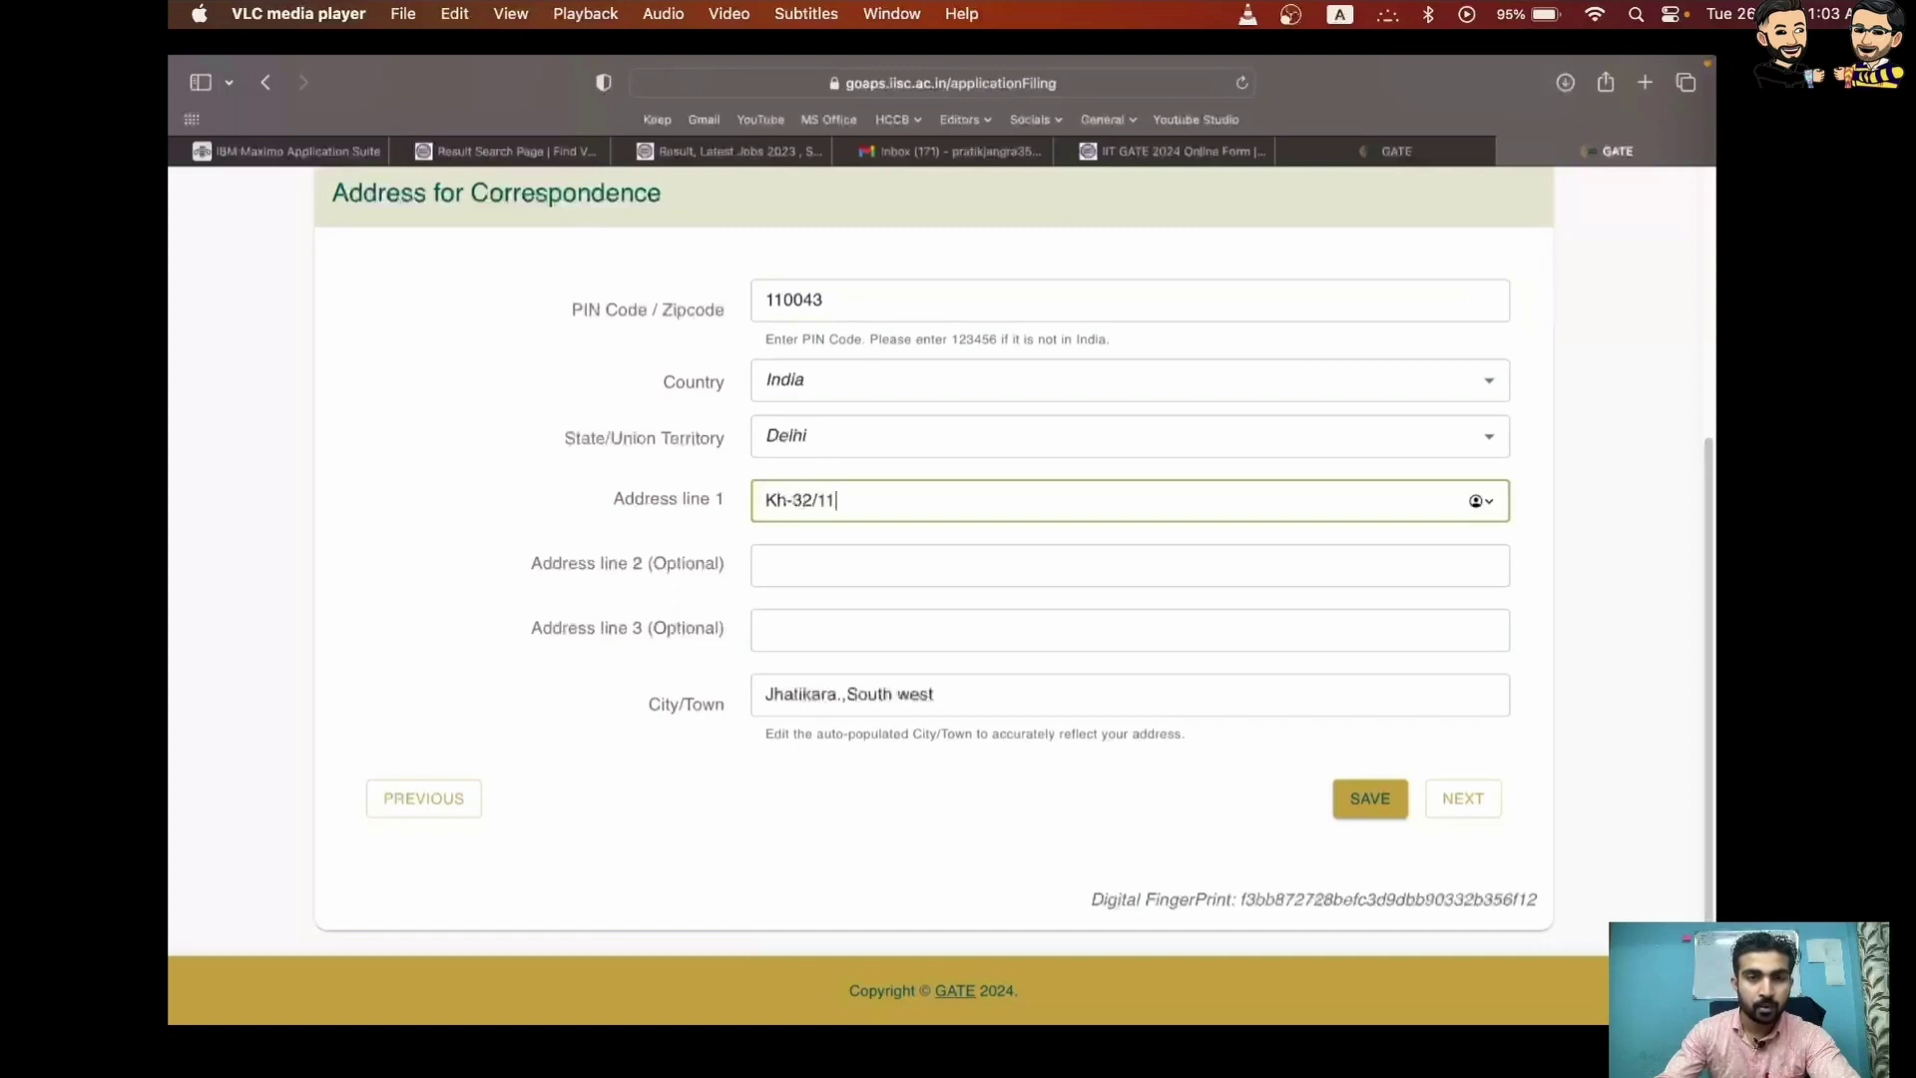
key(Right)
key(Right)
key(Right)
key(Right)
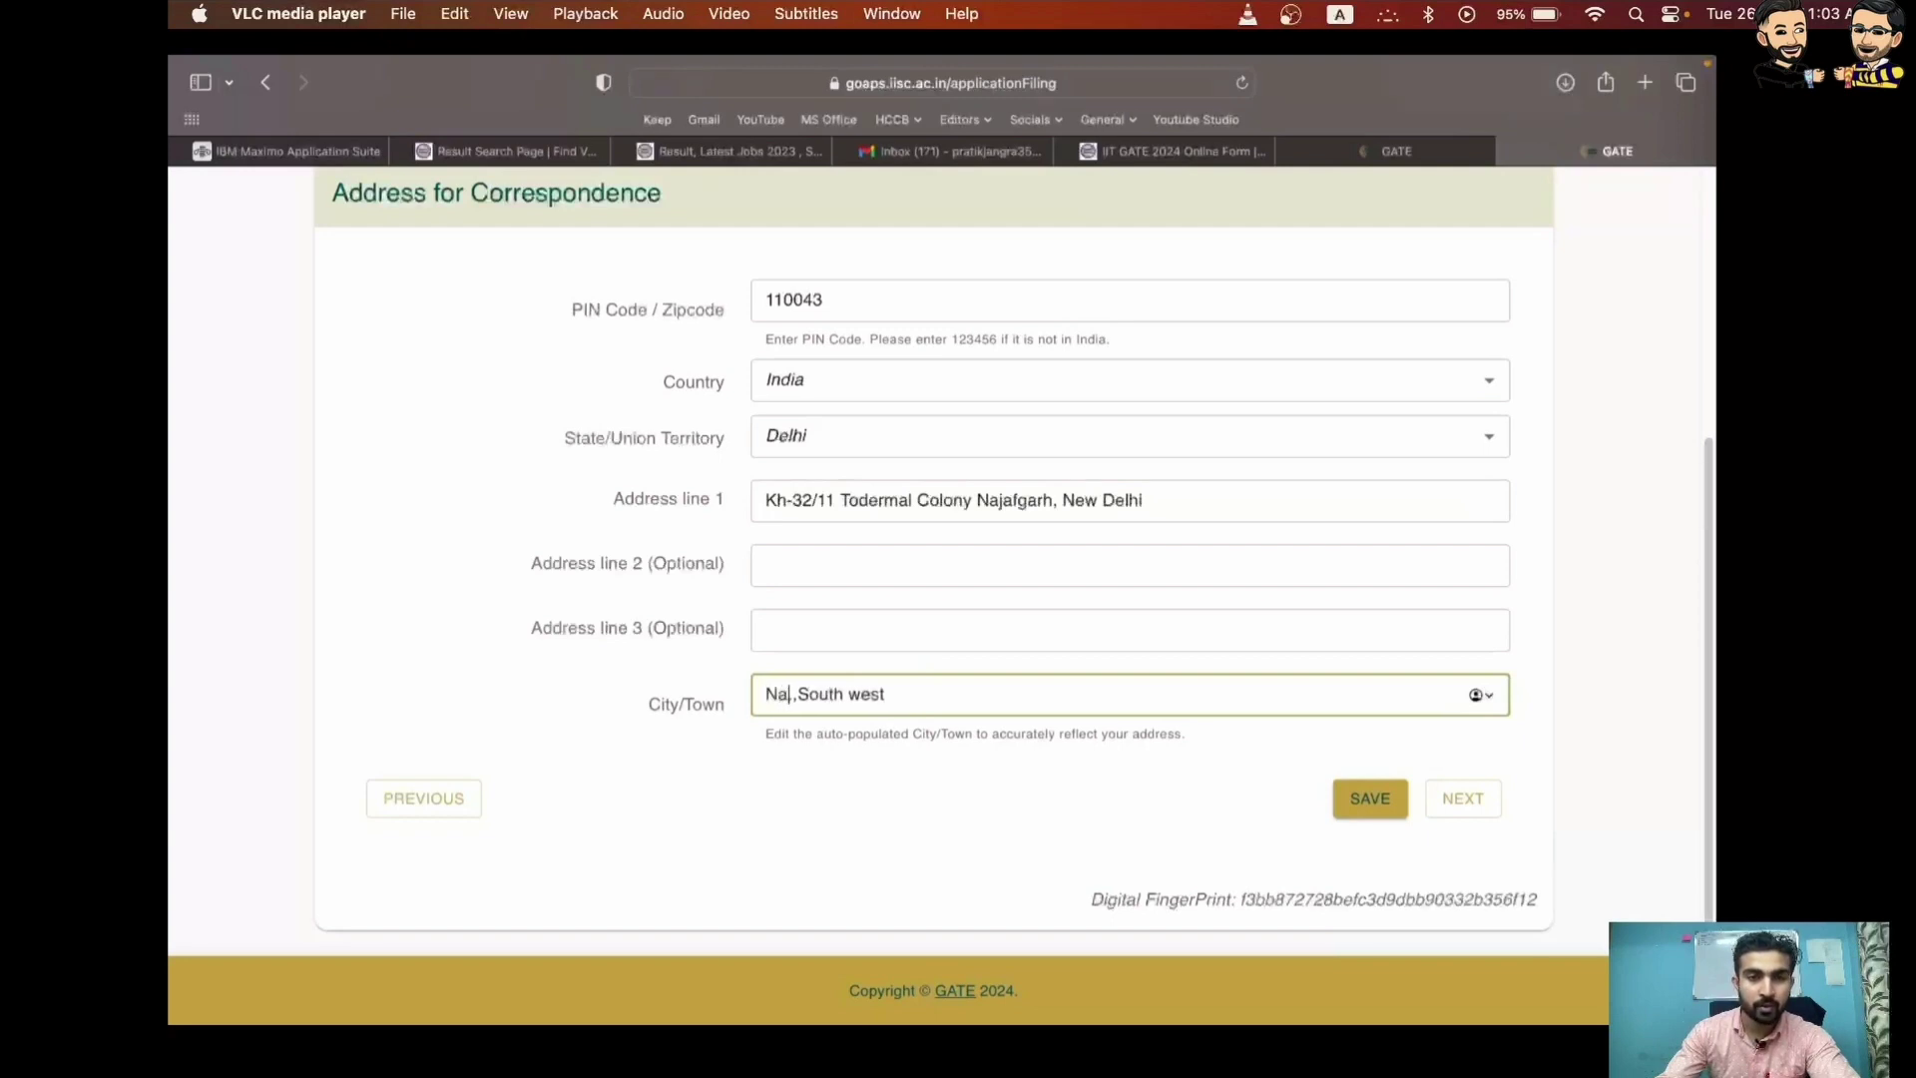
key(super+Right)
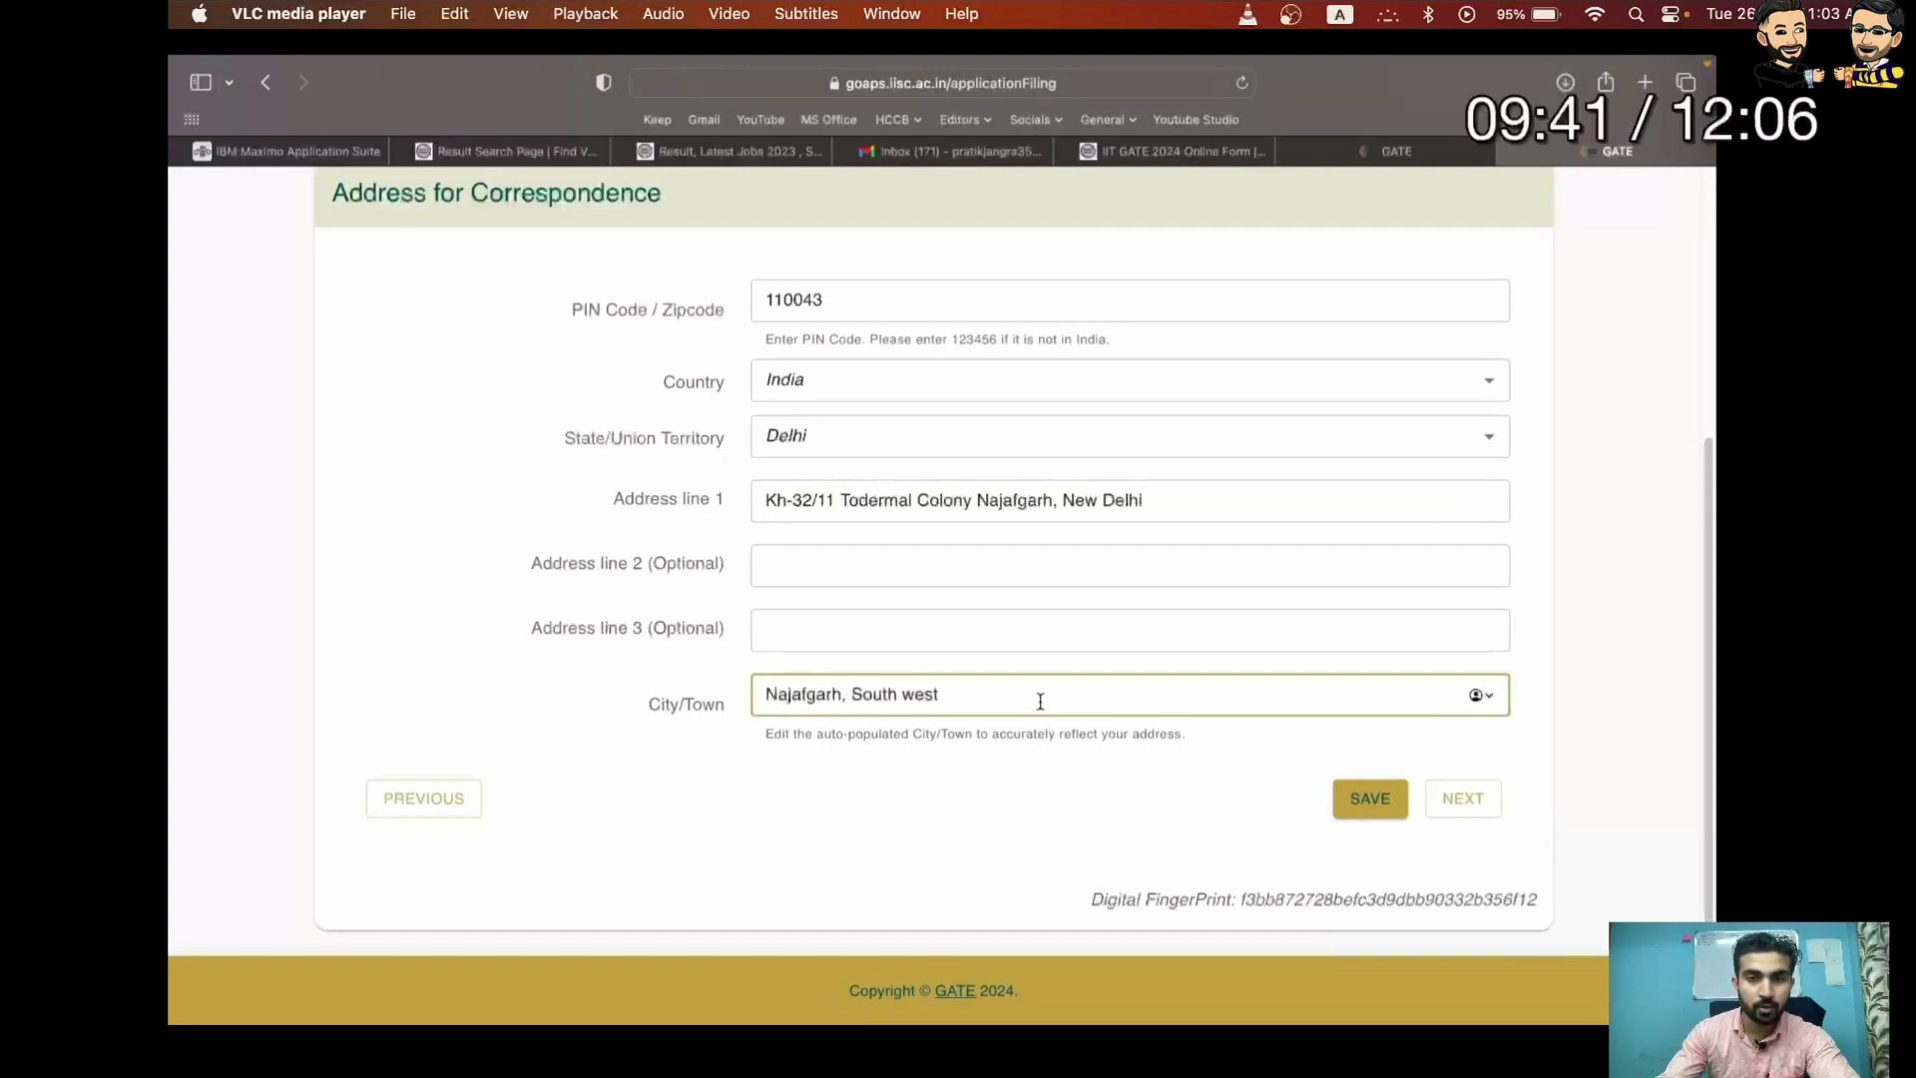
key(super+Right)
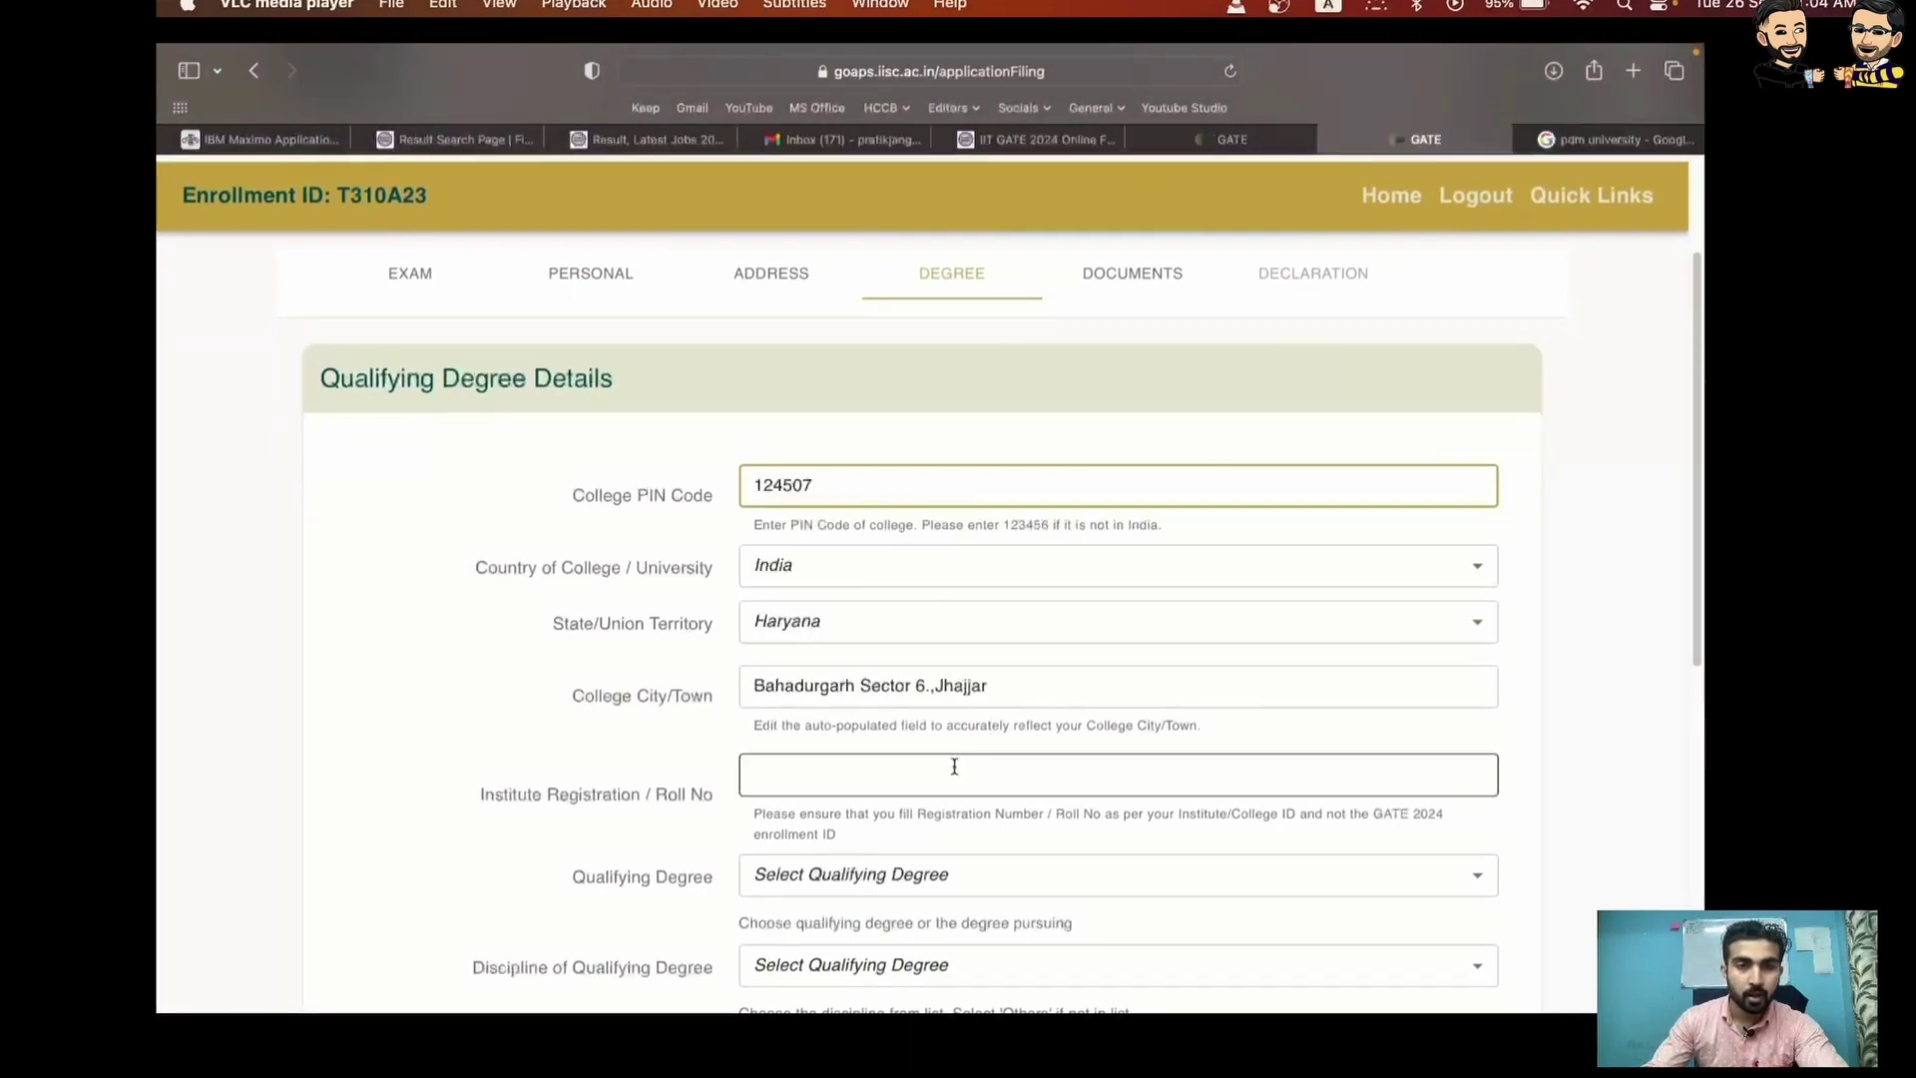
Save degree details: B. Tech in Computer Science & Technology, graduated 2022, with roll number
key(Right)
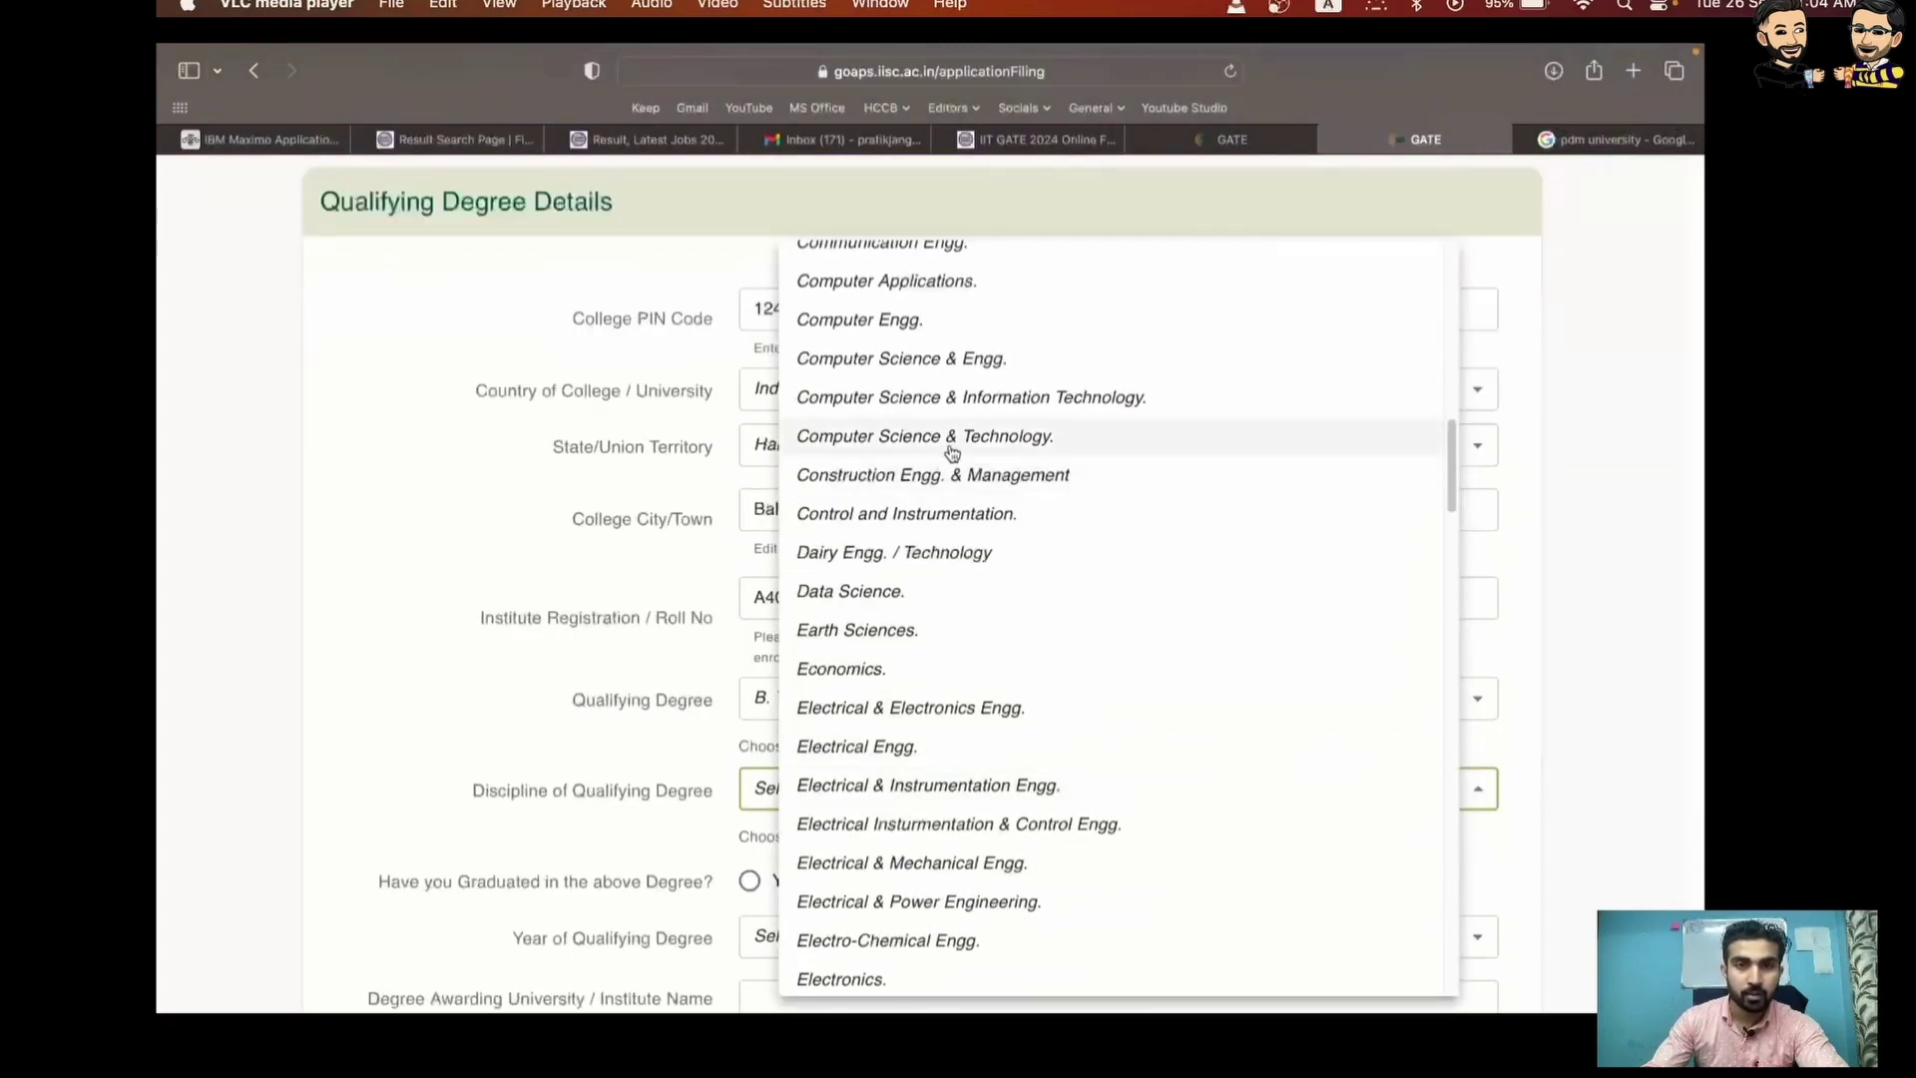
key(Right)
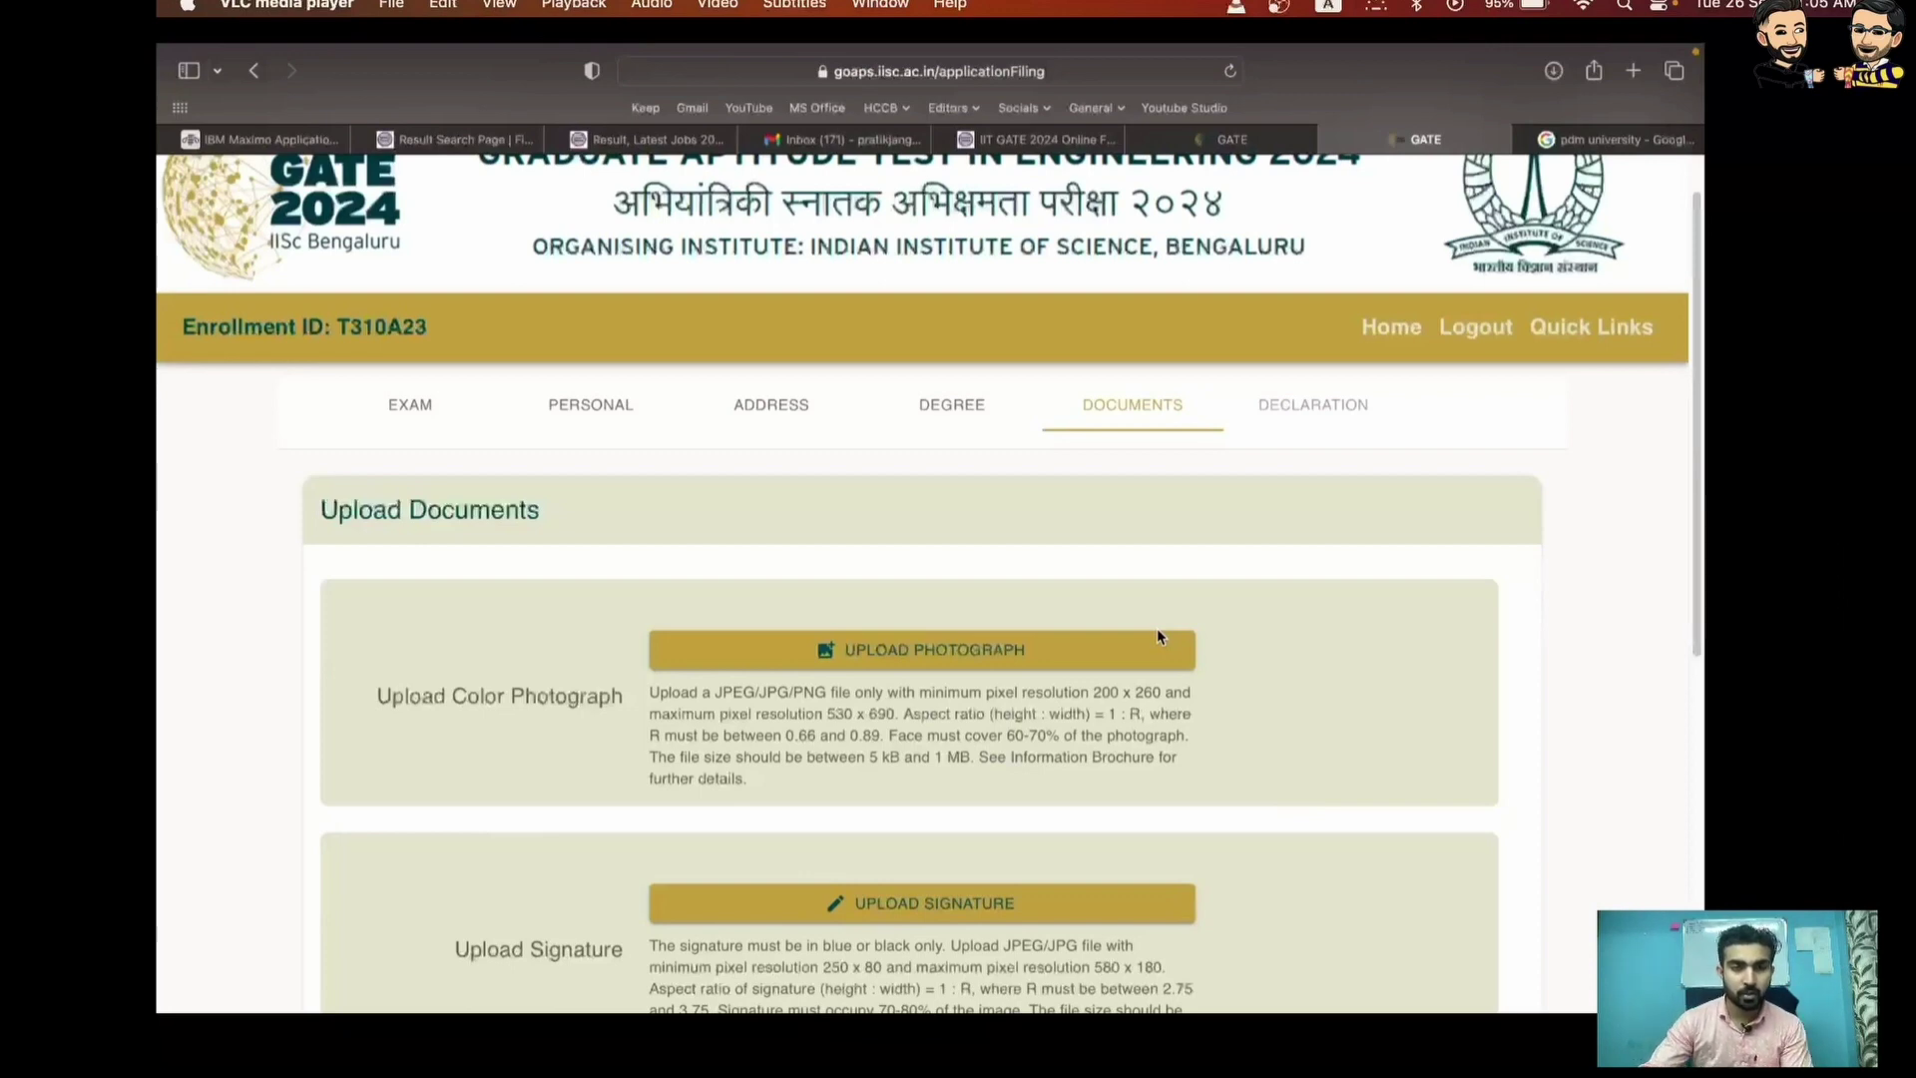
Begin uploading the colour photograph on the Upload Documents step
click(1157, 635)
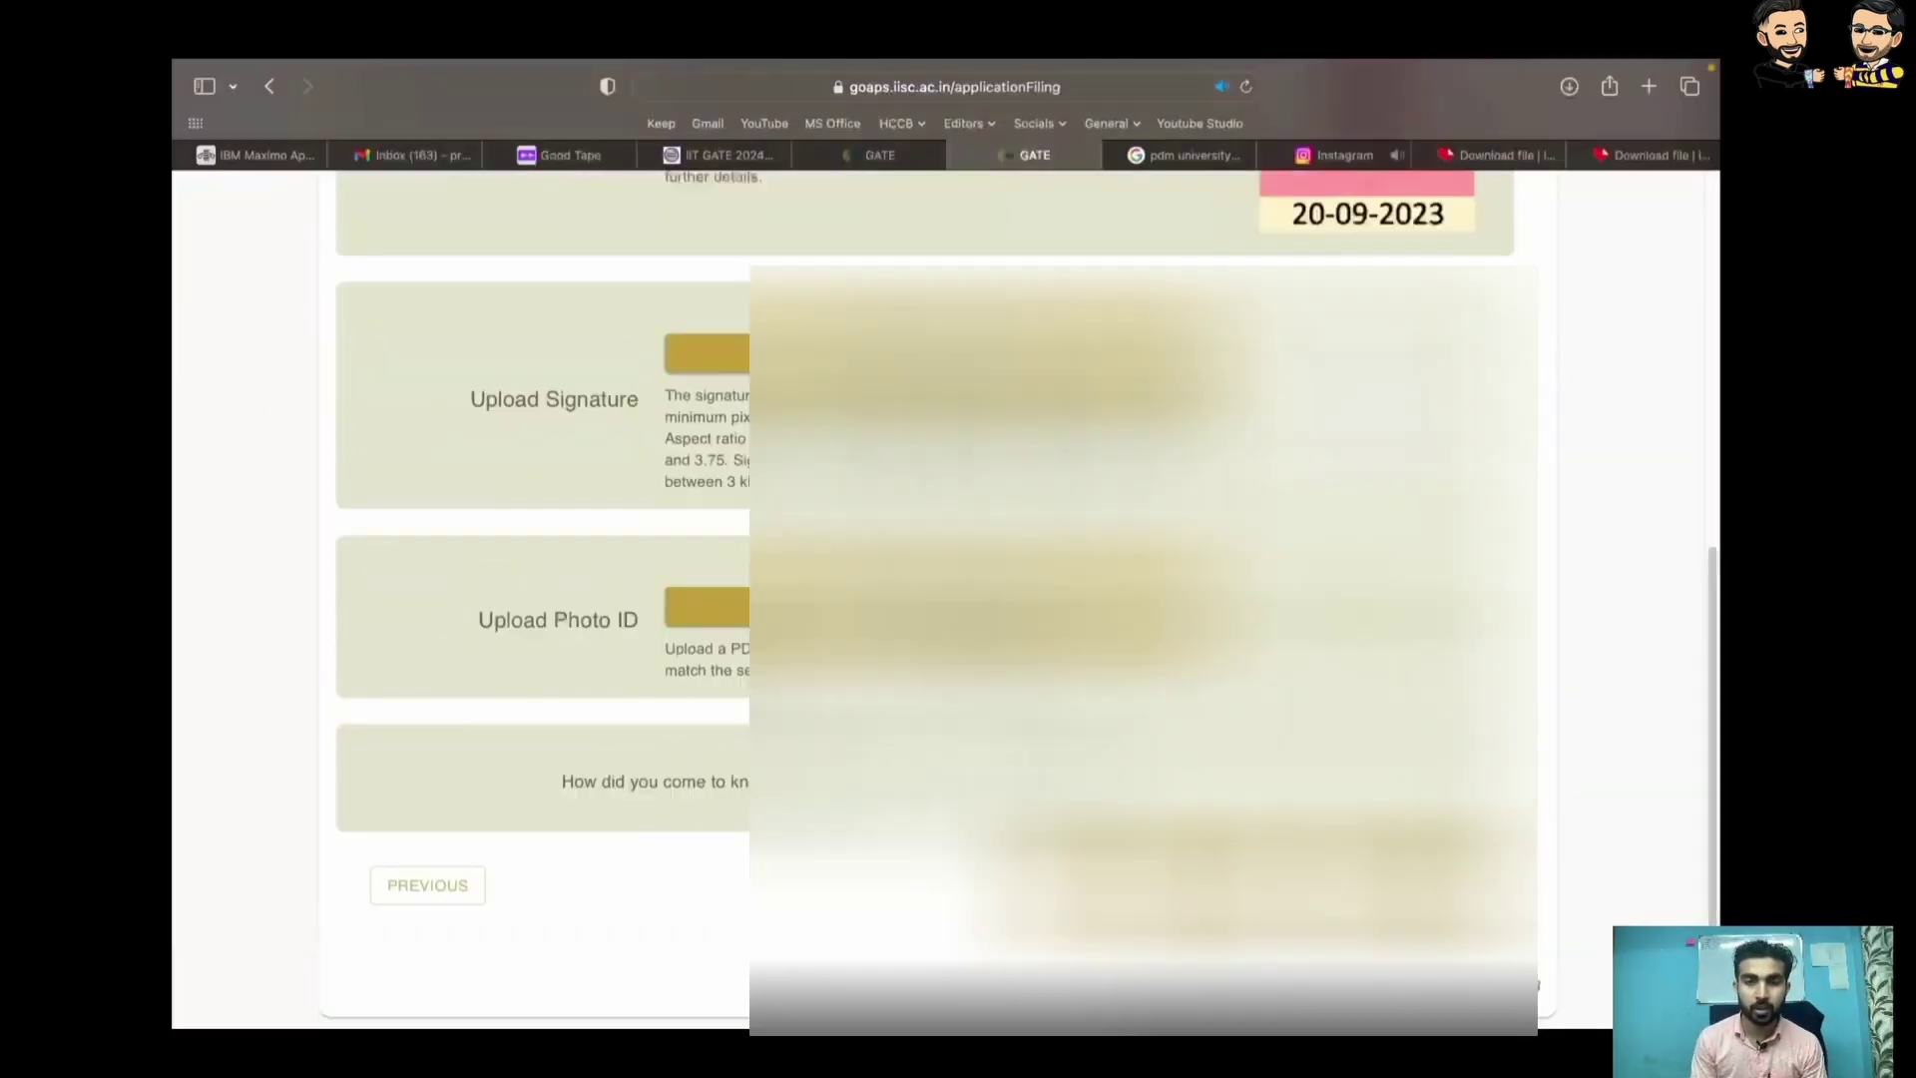
Scroll through the View Application page to review the Exam Details and Personal Details
scroll(938, 598, down, 10)
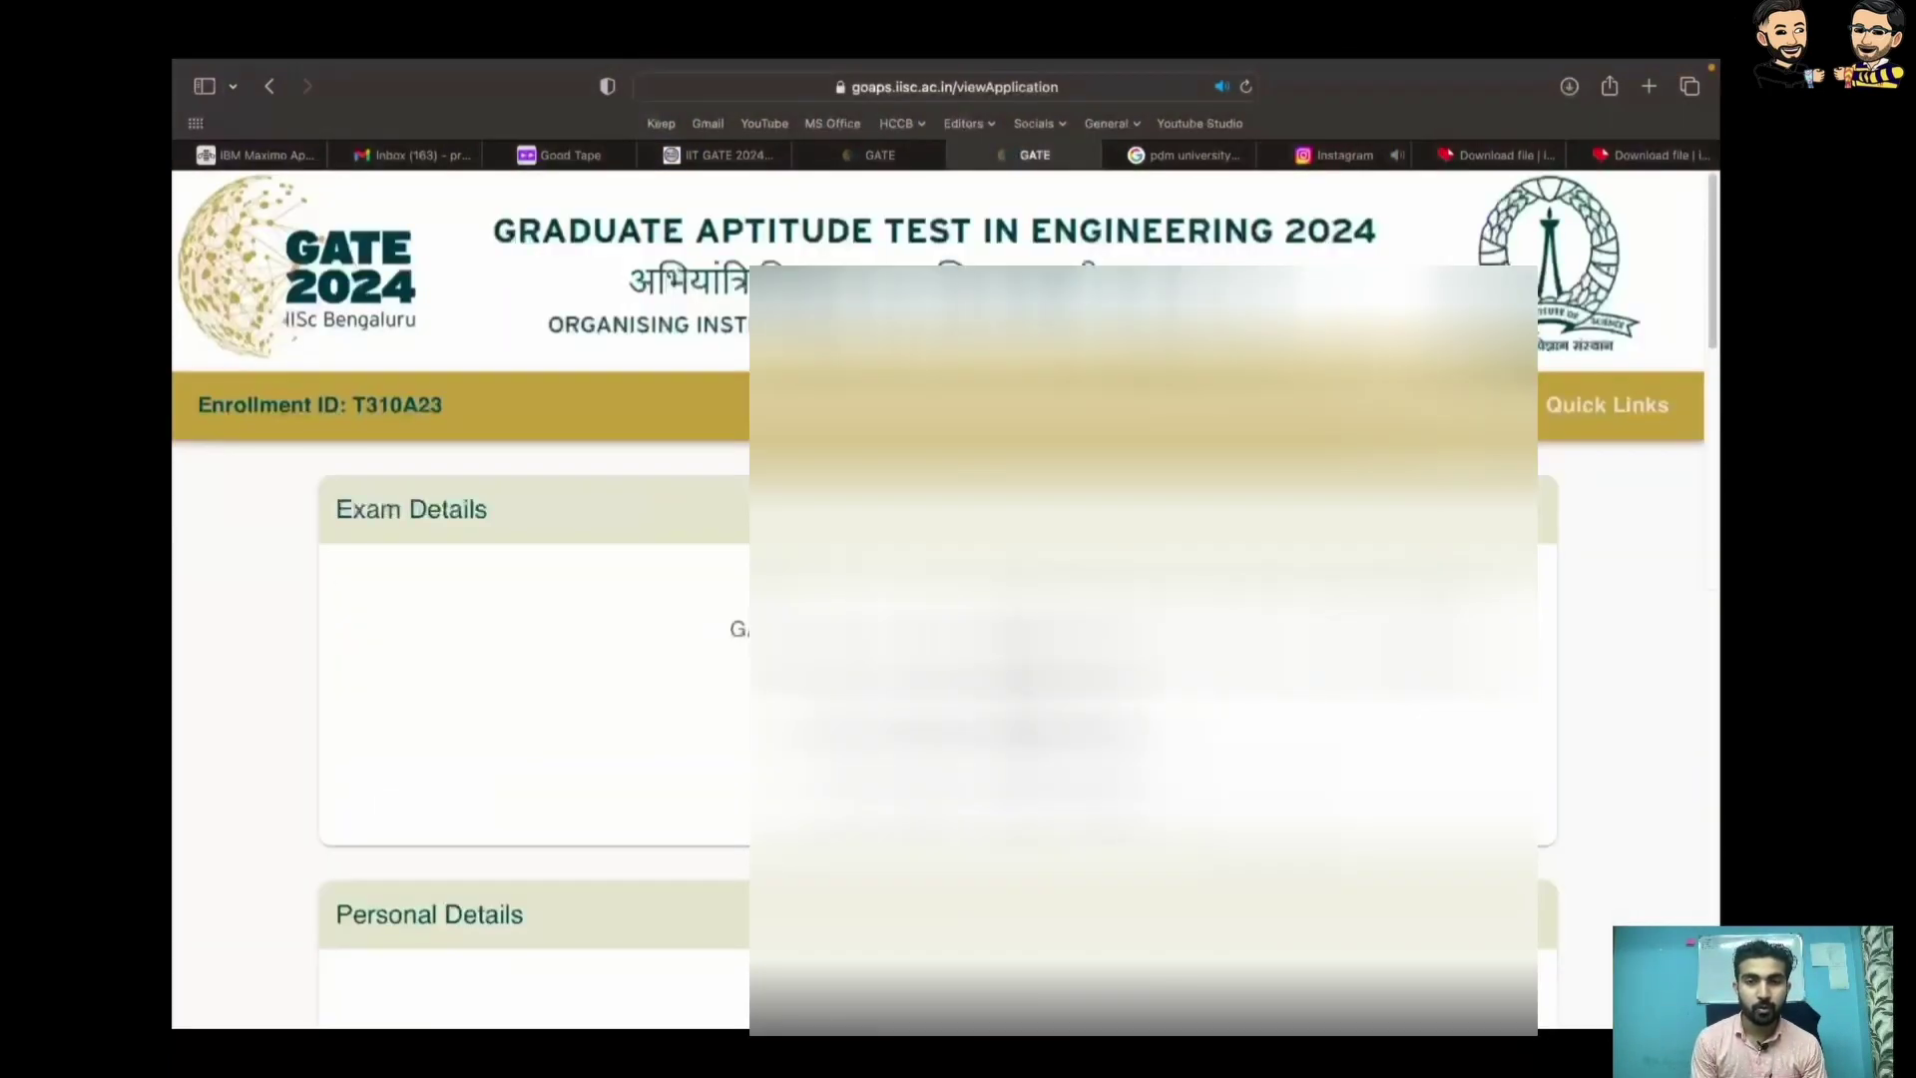
scroll(938, 598, down, 3)
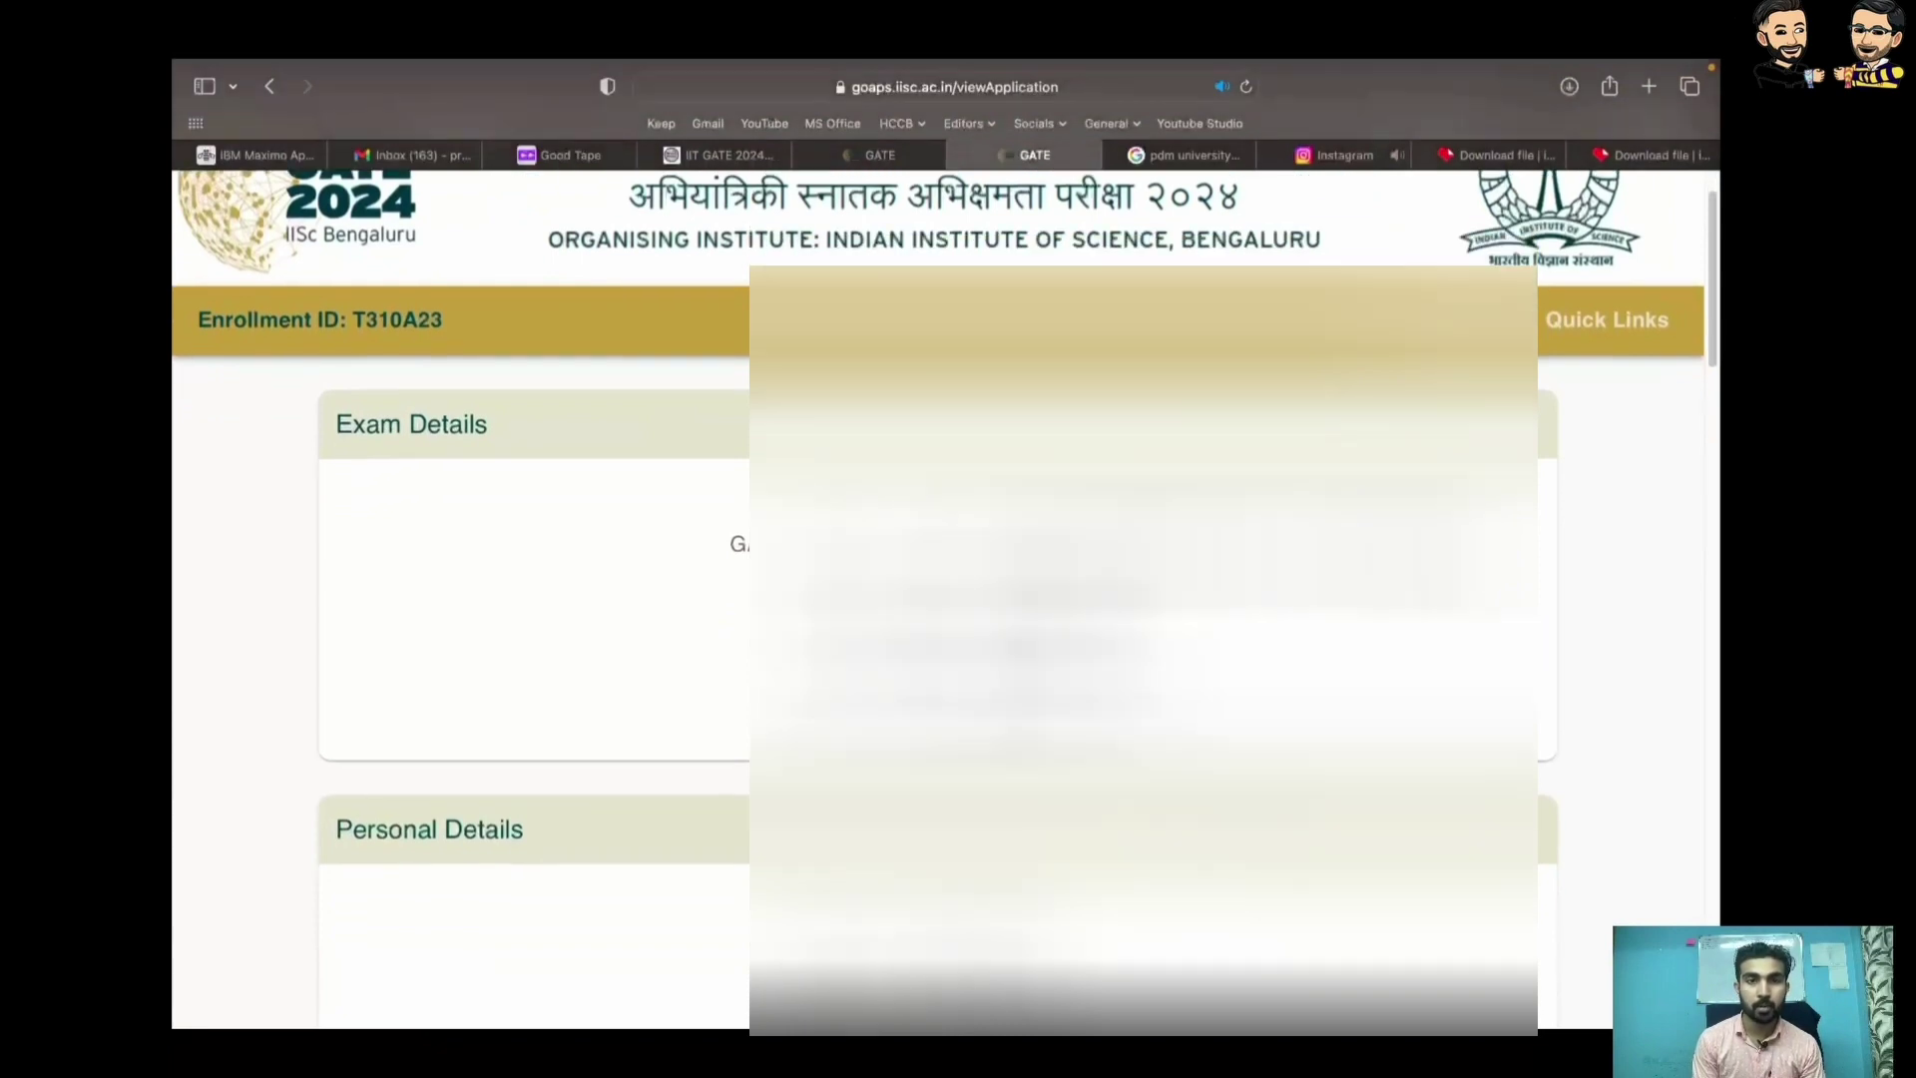
scroll(938, 598, down, 10)
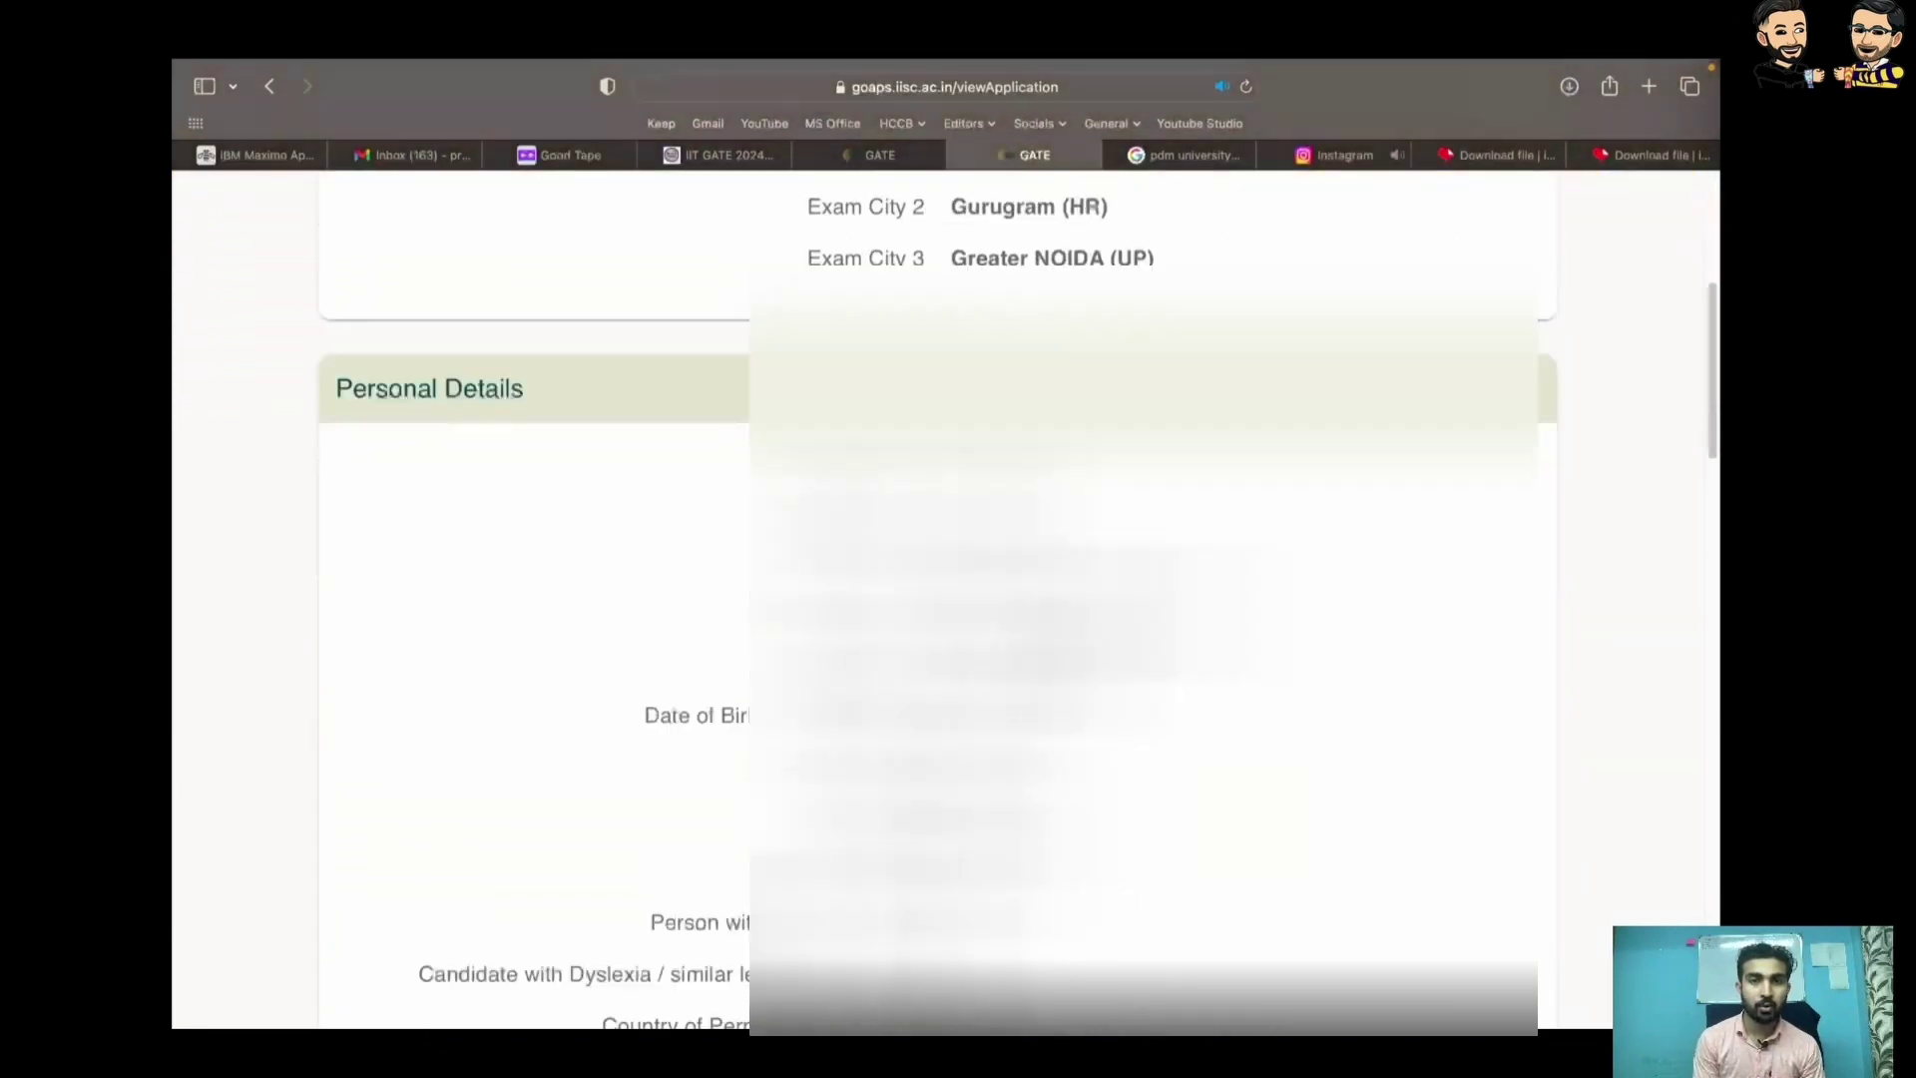
scroll(938, 599, down, 3)
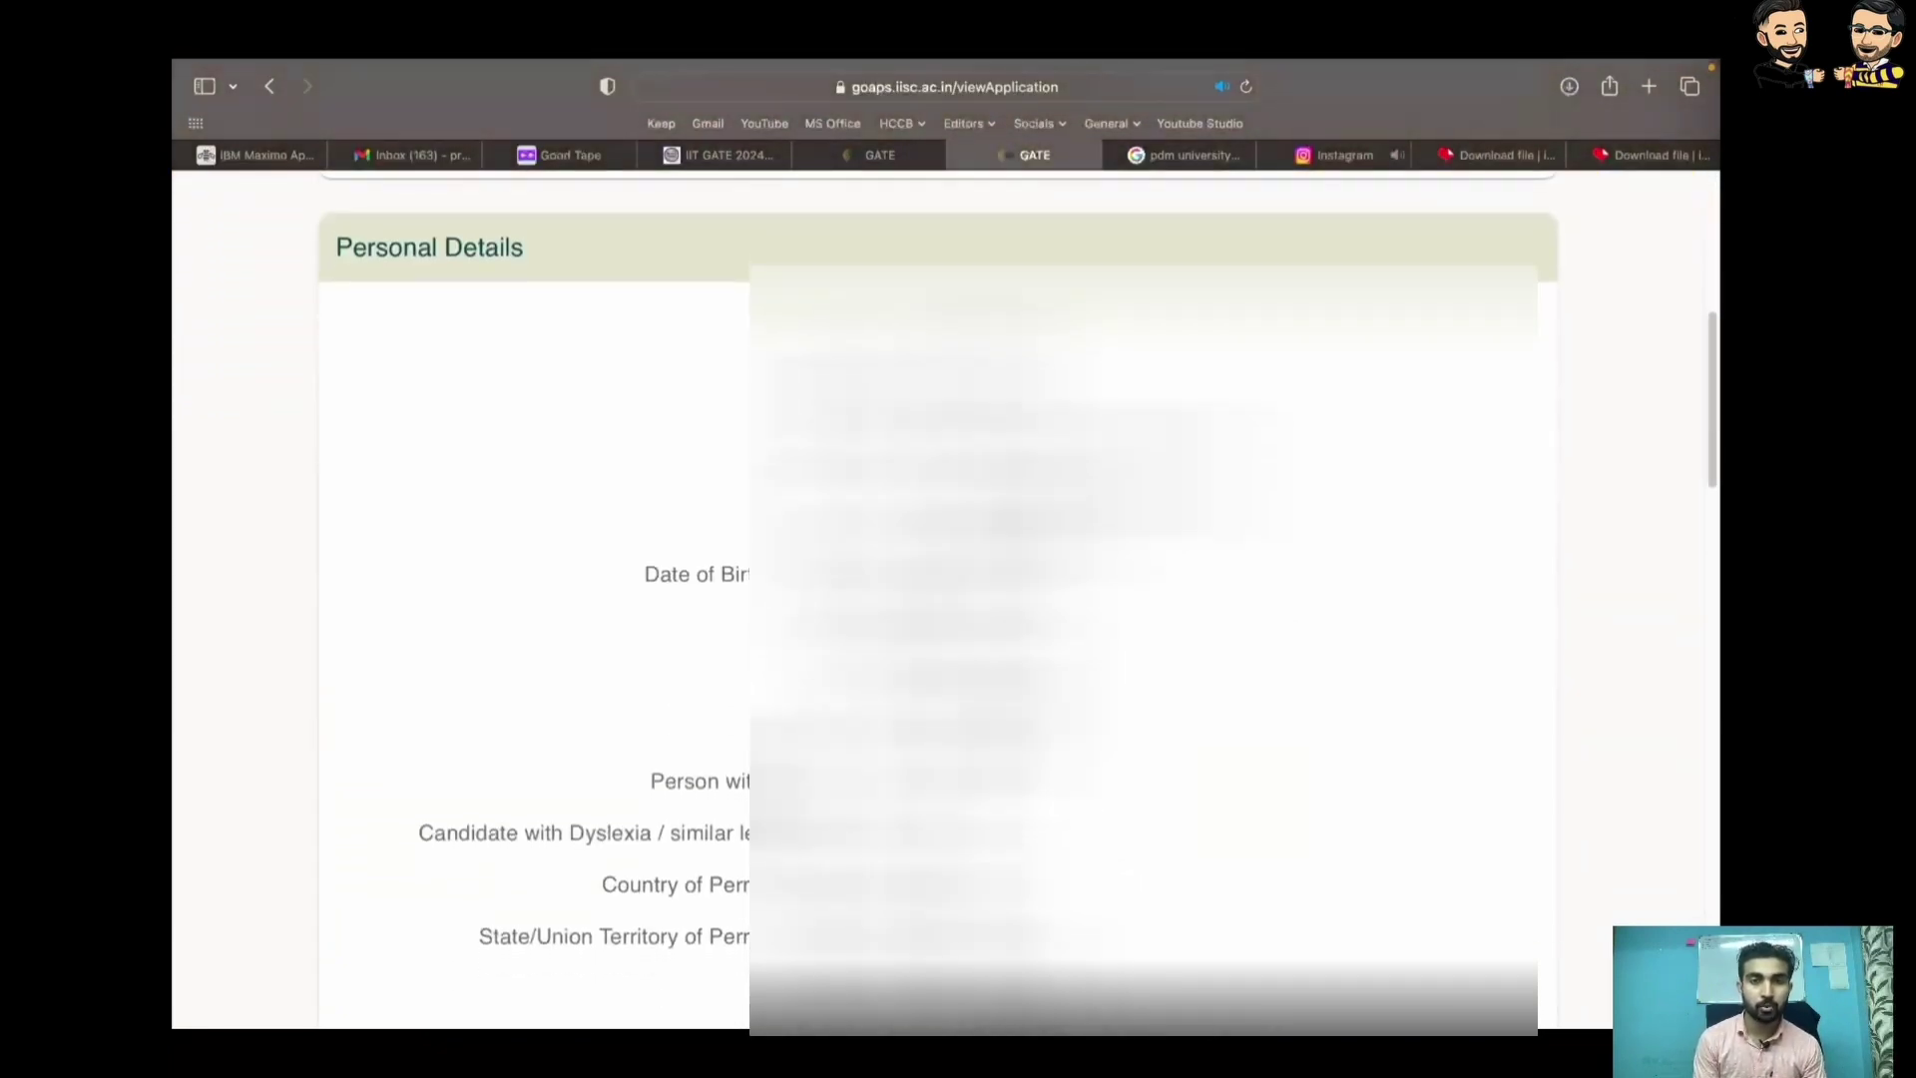
scroll(938, 598, down, 1)
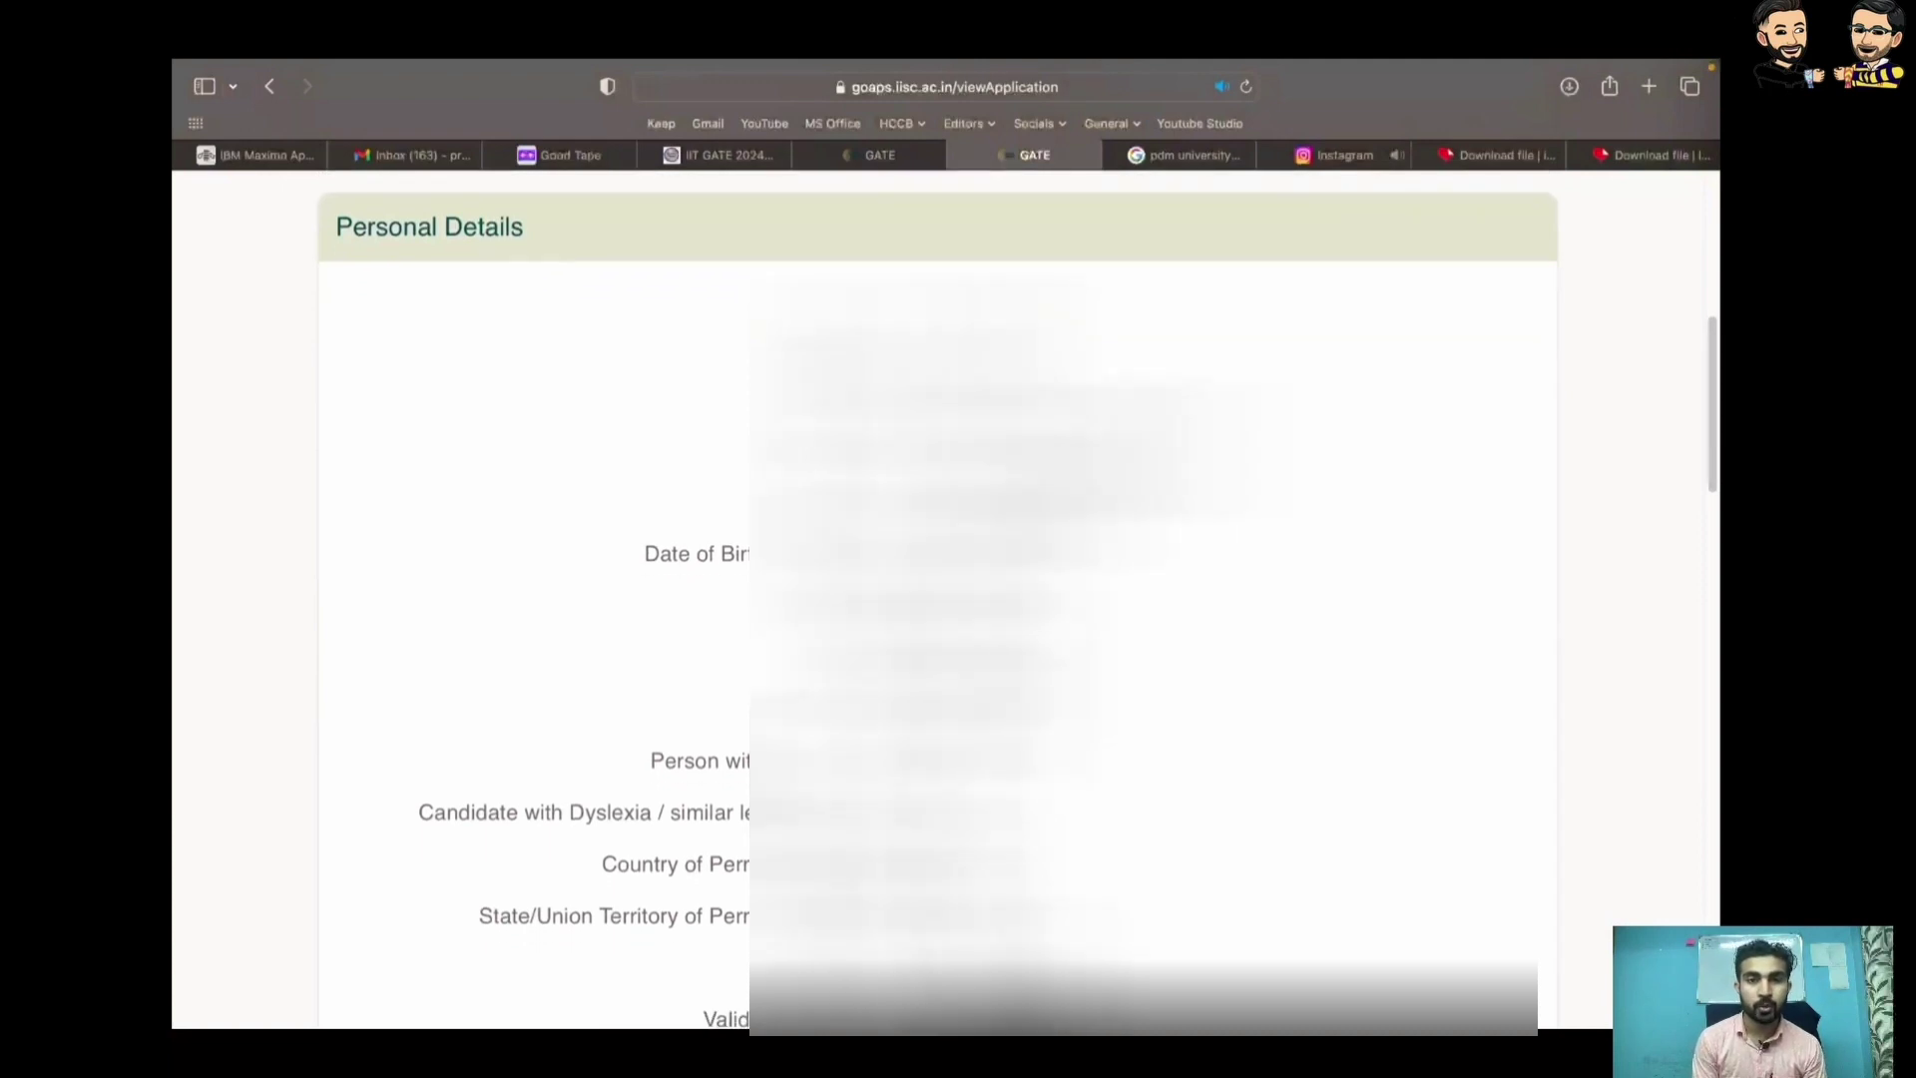